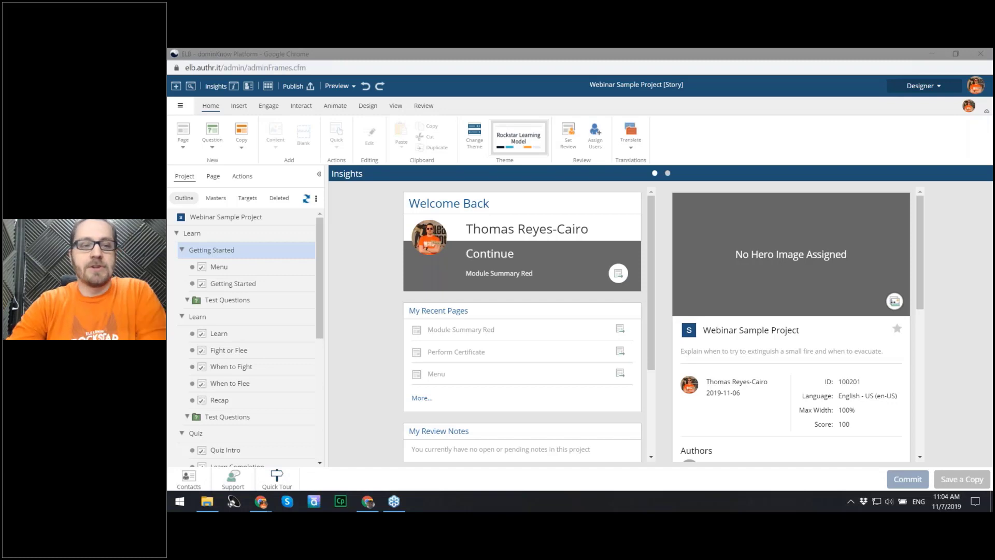
Step: Open the browser for the custom themes
left_click(181, 107)
left_click(226, 189)
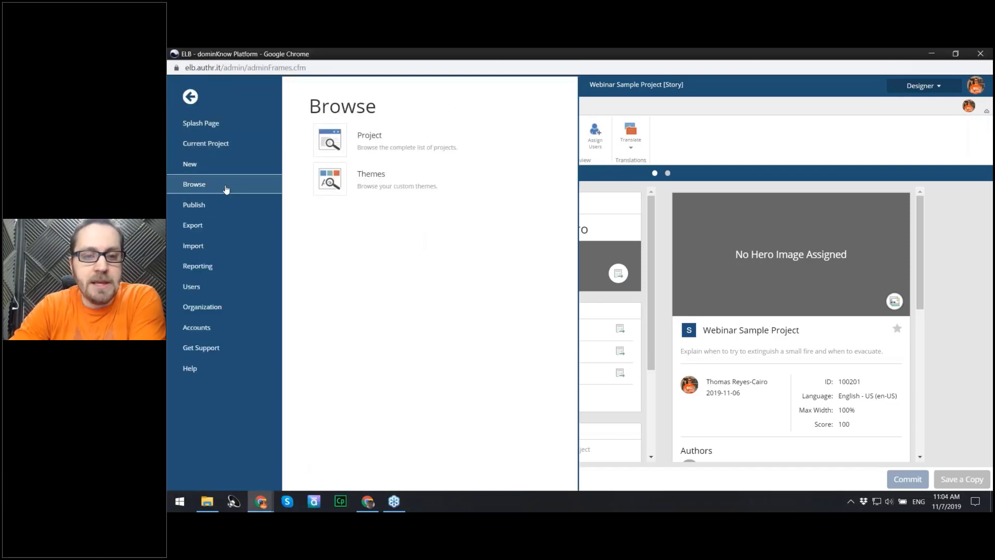
left_click(366, 177)
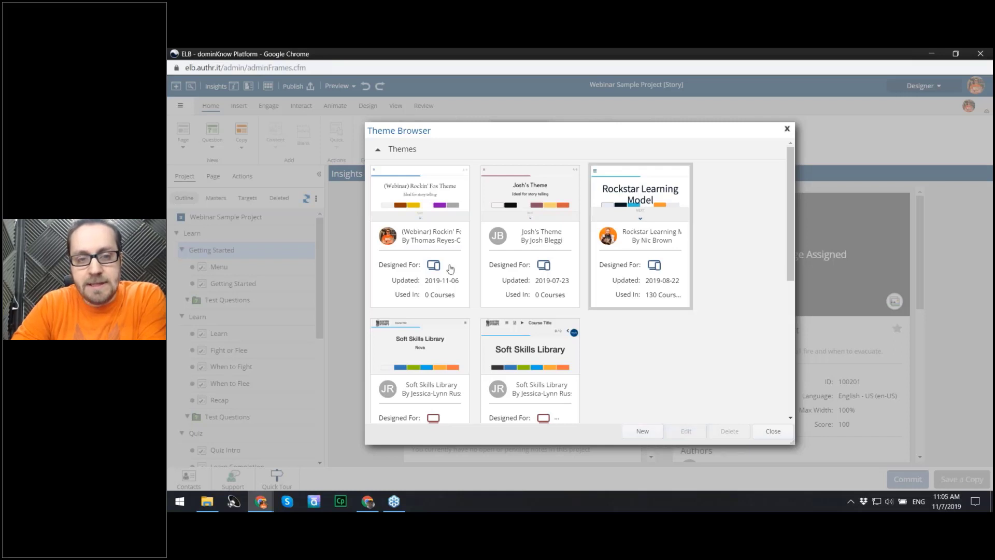
Step: Examine the player experiences offered as starting points for a new theme, and close the theme browser without creating one
left_click(644, 438)
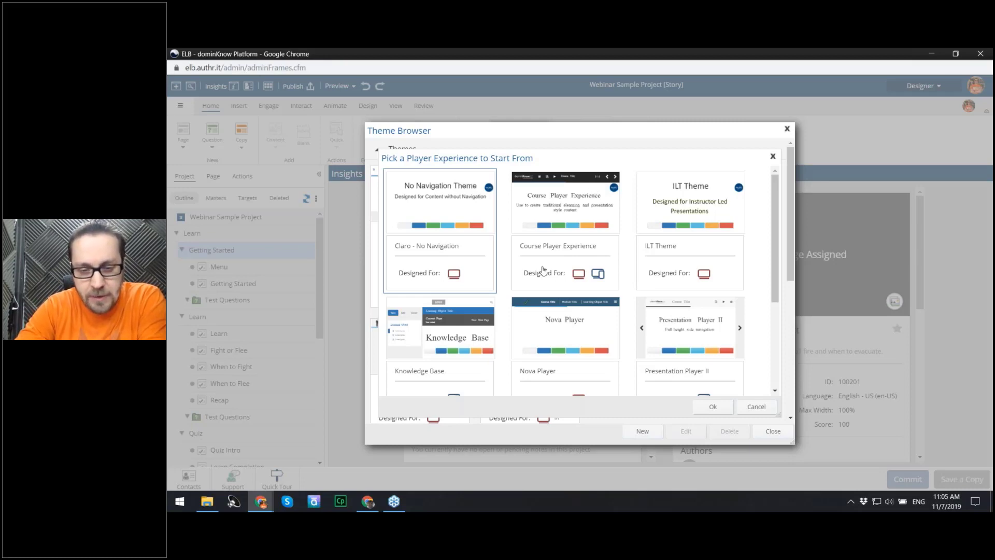
scroll(542, 272, "down", 3)
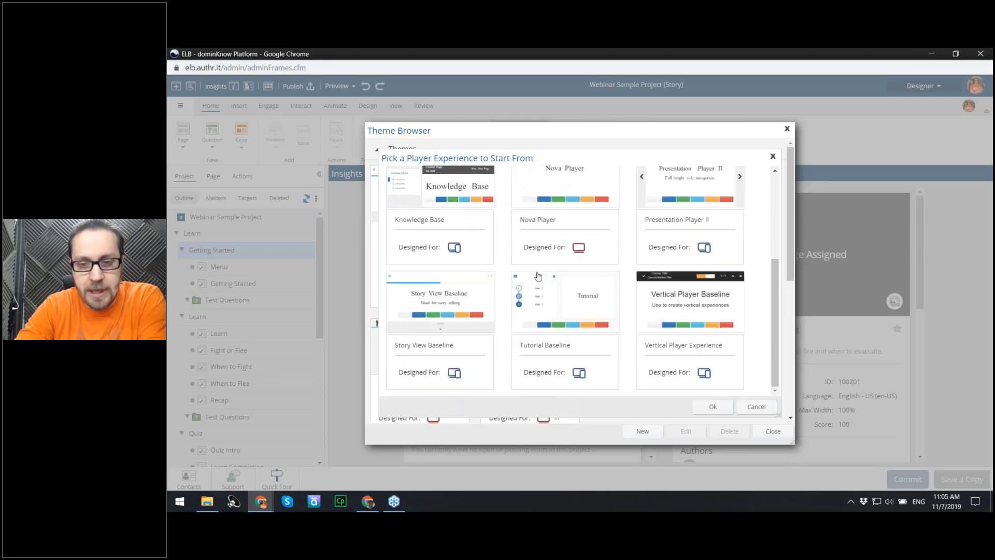
scroll(538, 276, "up", 3)
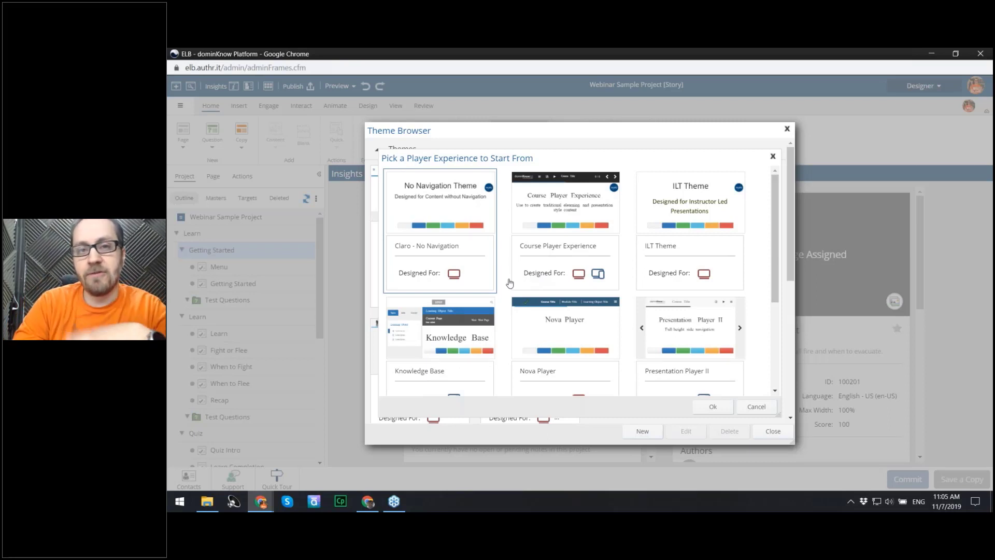
scroll(510, 283, "down", 3)
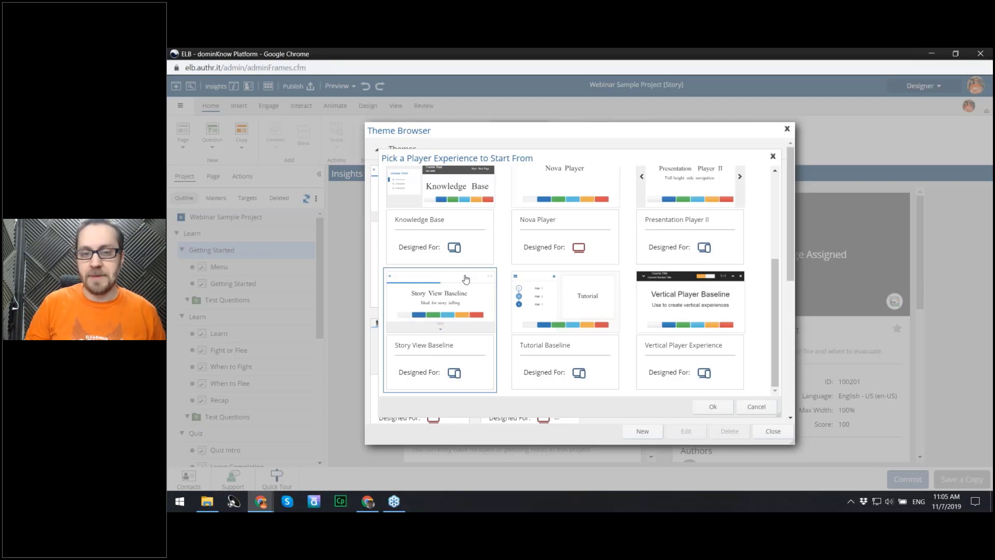
left_click(692, 217)
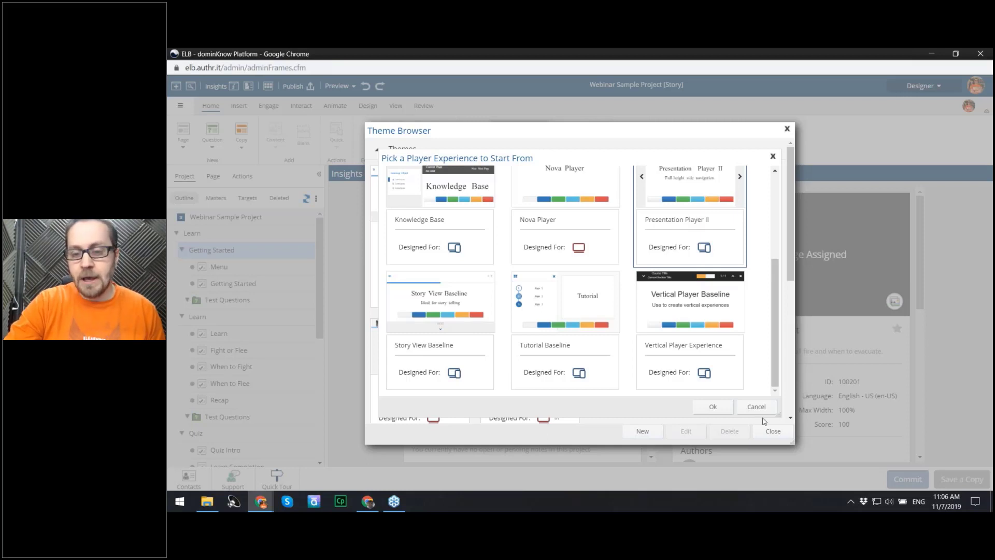
left_click(756, 406)
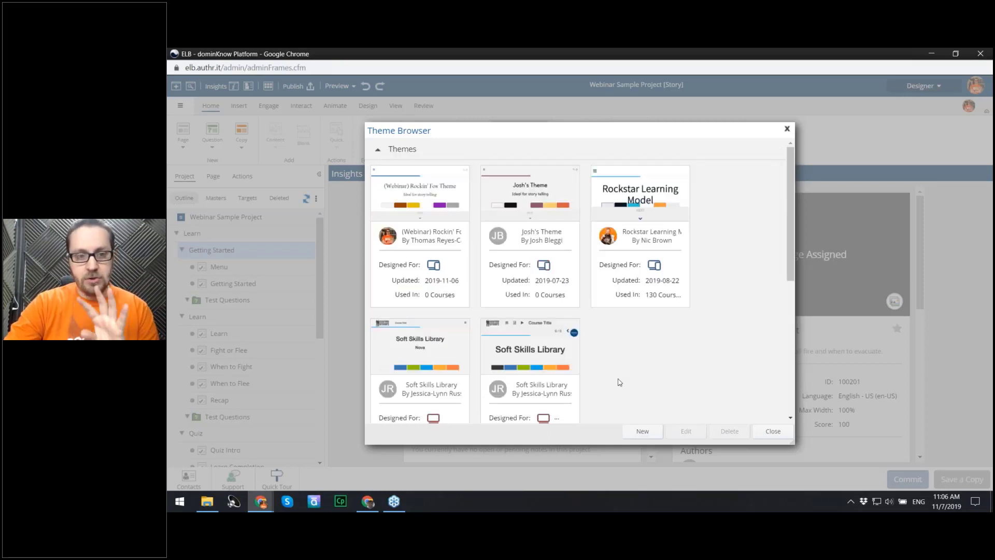
left_click(440, 238)
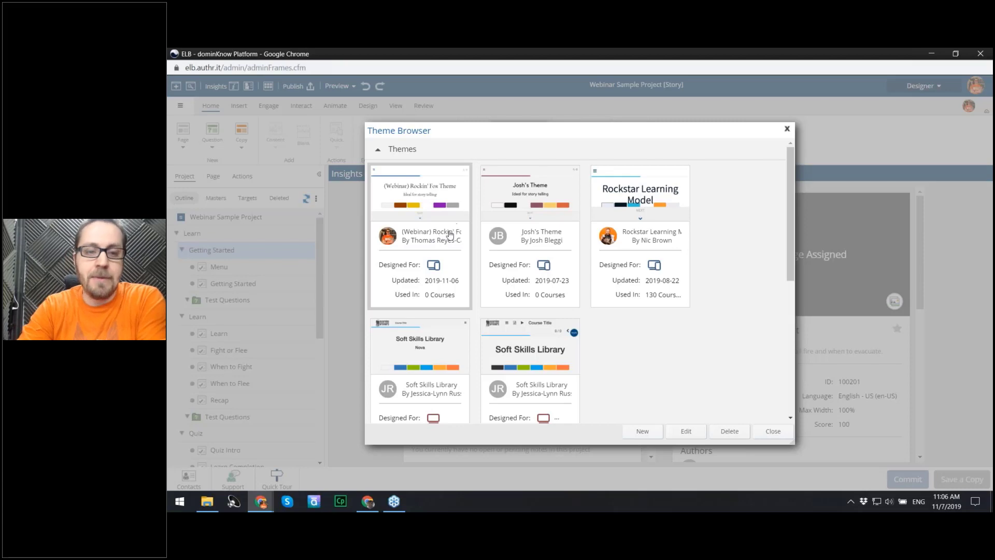
left_click(775, 431)
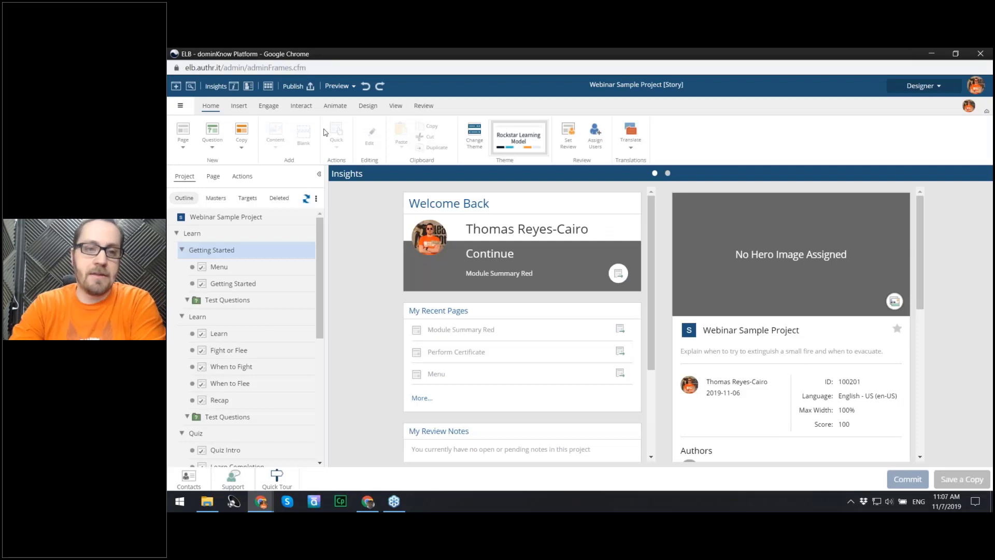
Step: Change the project's theme to (Webinar) Rockin' Fox Theme
left_click(368, 107)
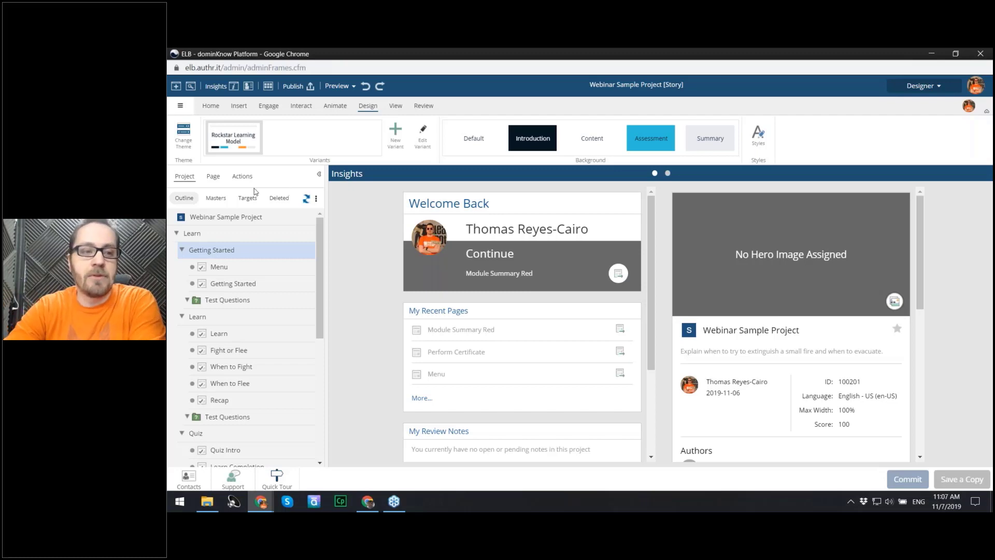
left_click(183, 135)
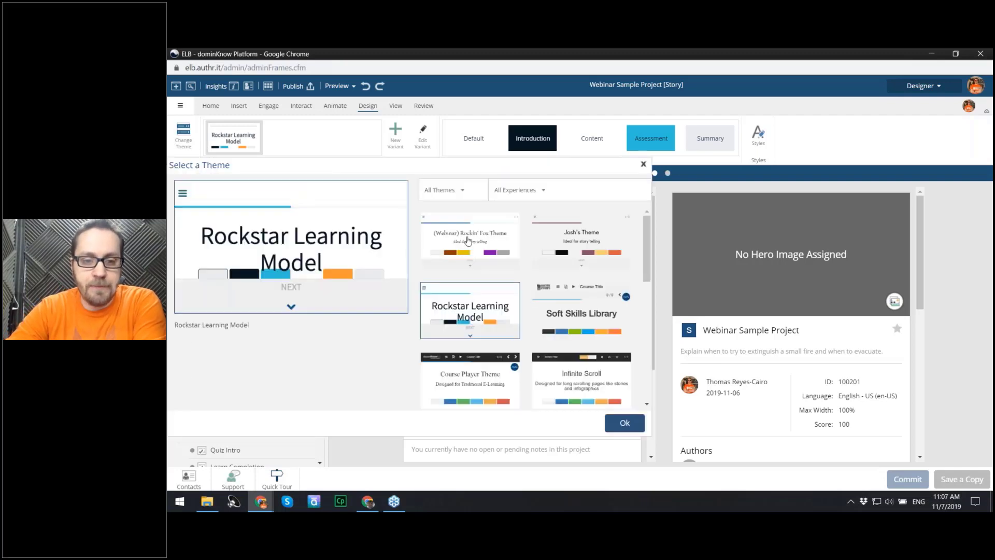
left_click(468, 241)
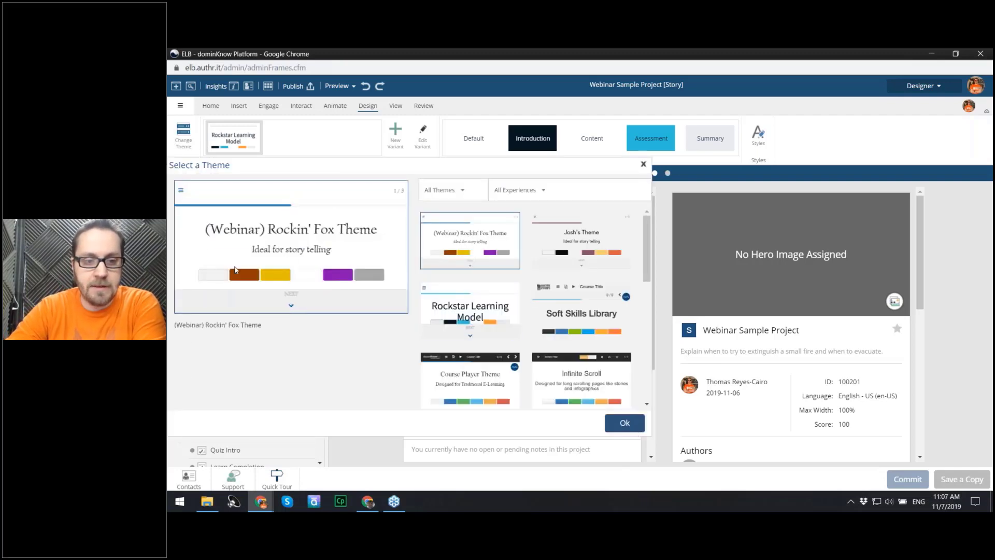
left_click(624, 422)
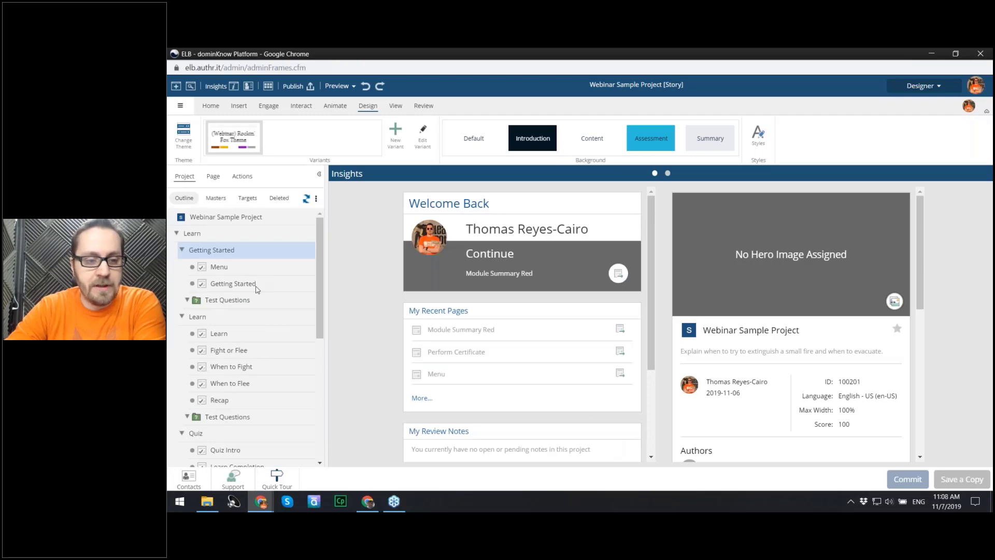
Step: Switch the project's theme back to Rockstar Learning Model
left_click(184, 136)
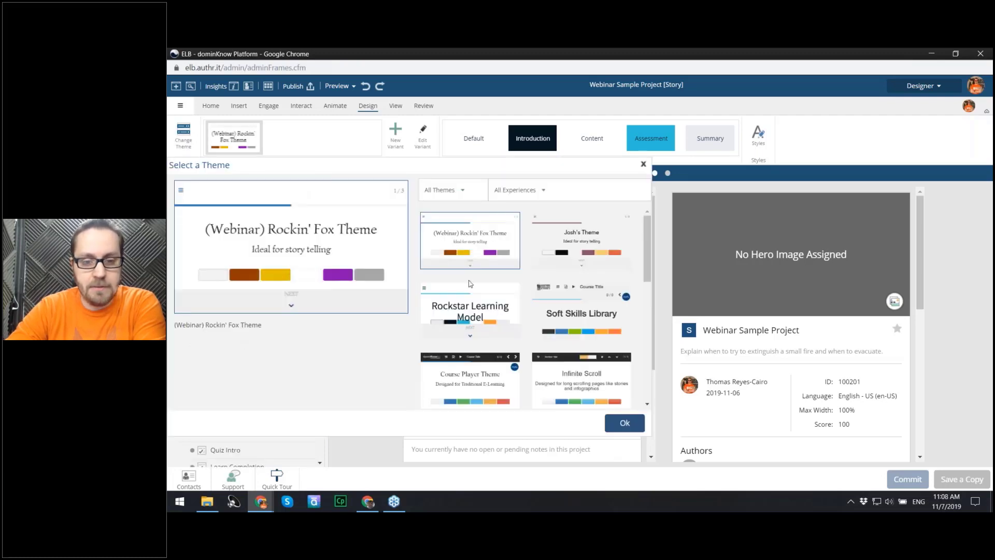
left_click(476, 318)
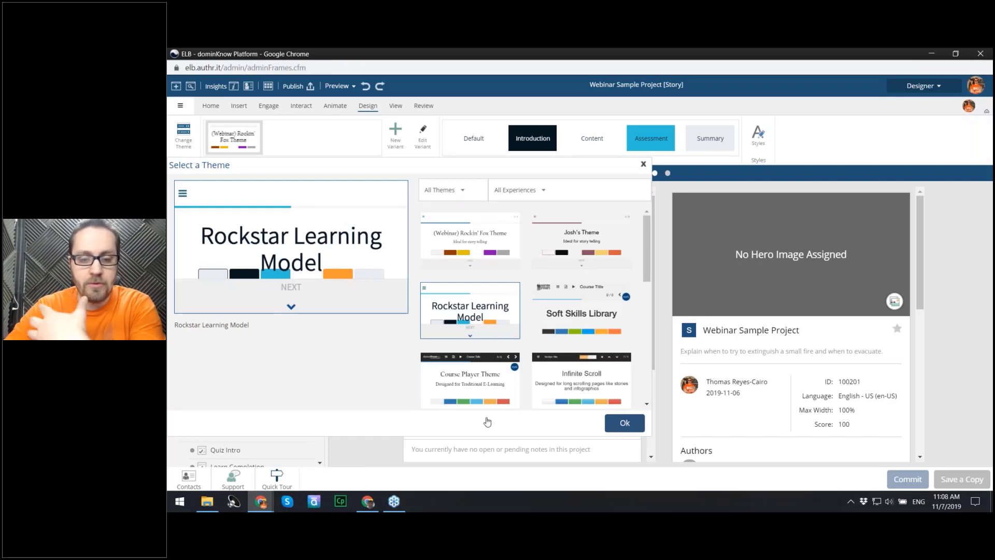
left_click(625, 423)
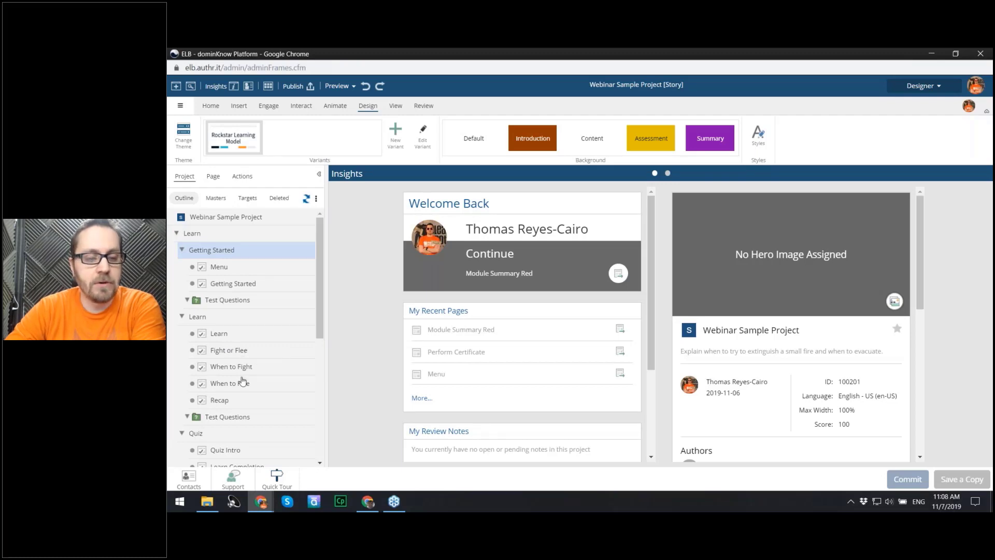
Step: Open the Fight or Flee page and examine how the theme styles its content in the desktop layout
left_click(227, 352)
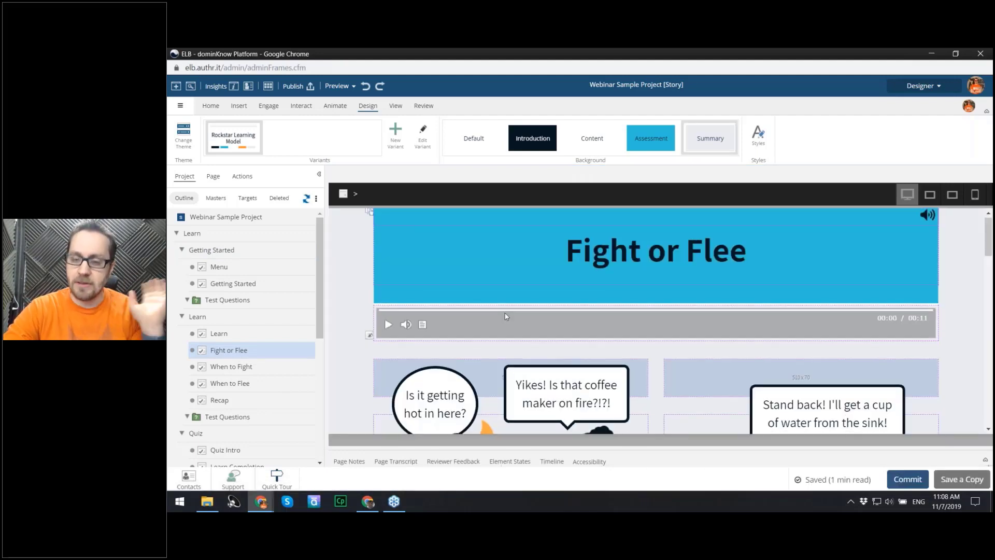
scroll(506, 315, "down", 2)
scroll(505, 315, "down", 5)
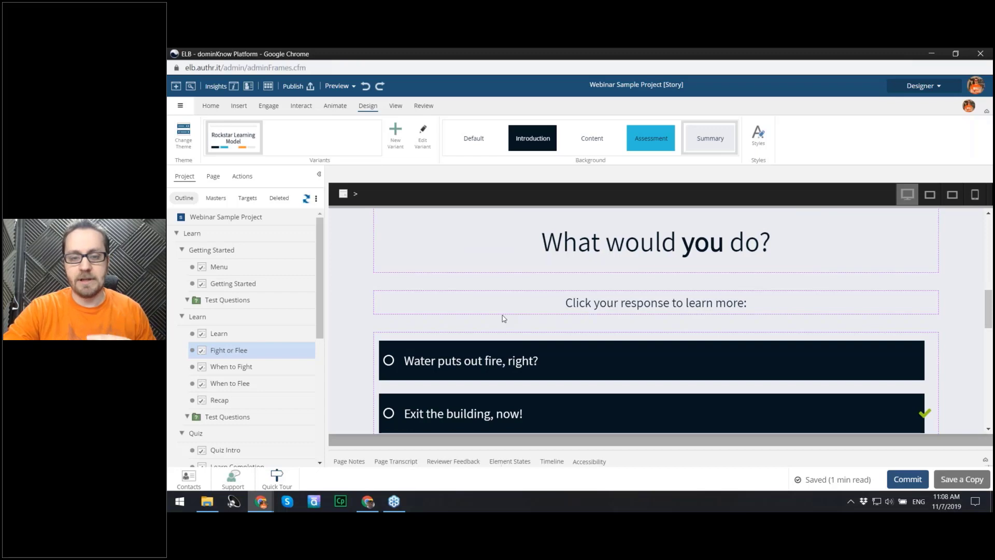
scroll(504, 319, "down", 10)
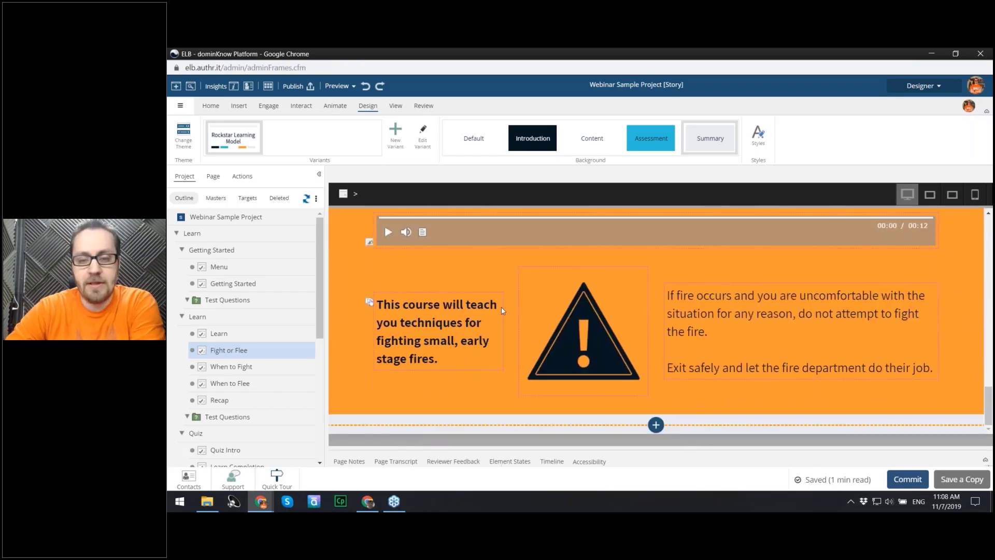
scroll(502, 311, "up", 10)
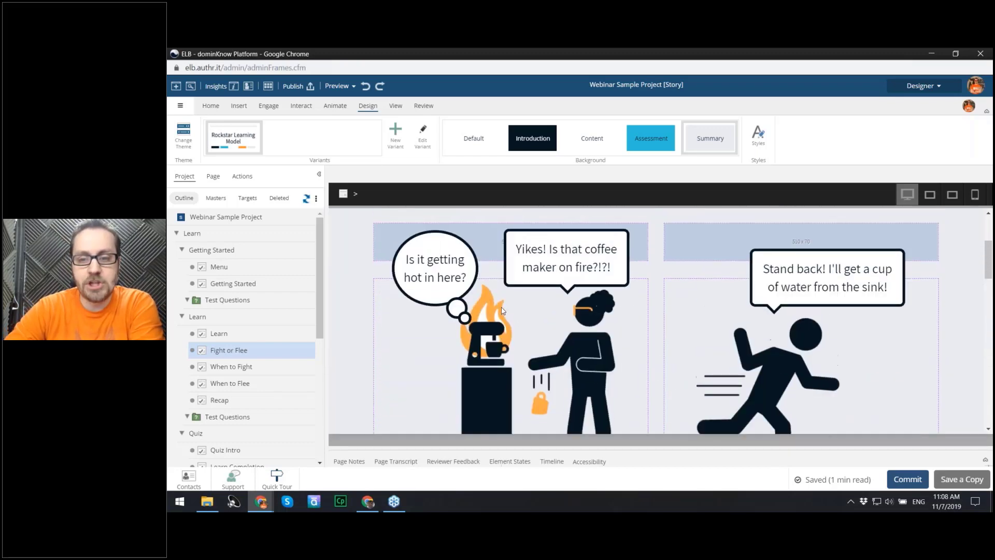
scroll(736, 260, "down", 3)
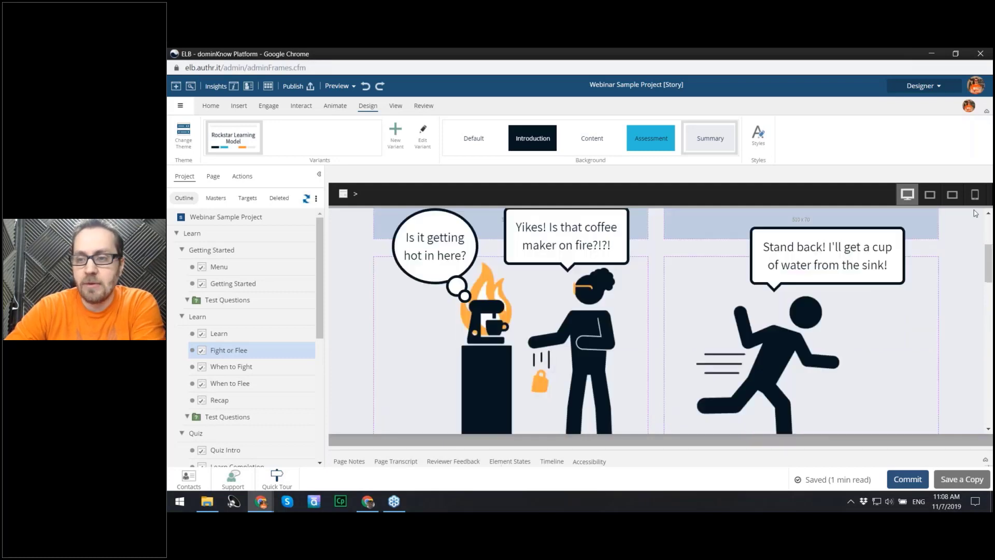
Step: Examine the whole Fight or Flee page in the phone layout, and return to the desktop layout
left_click(974, 196)
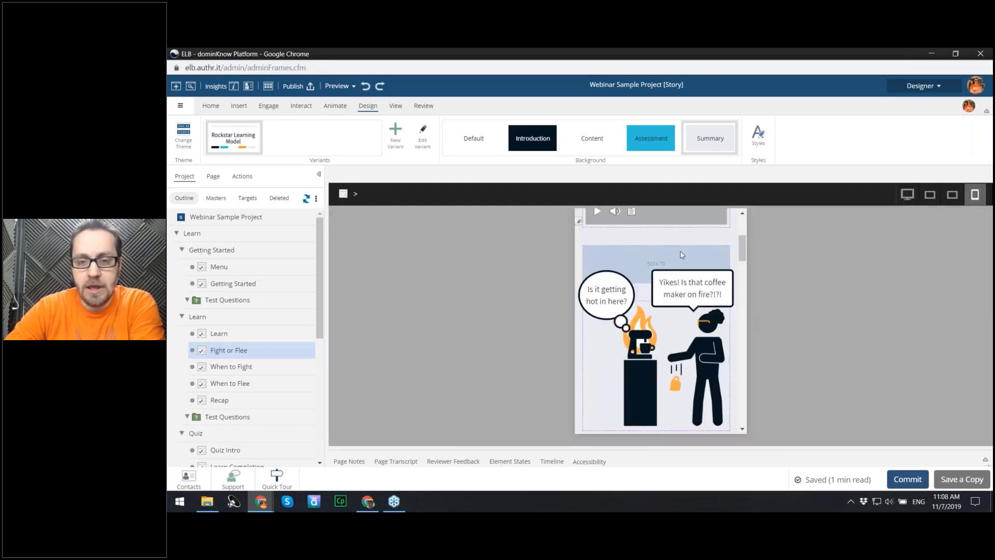
scroll(682, 254, "down", 3)
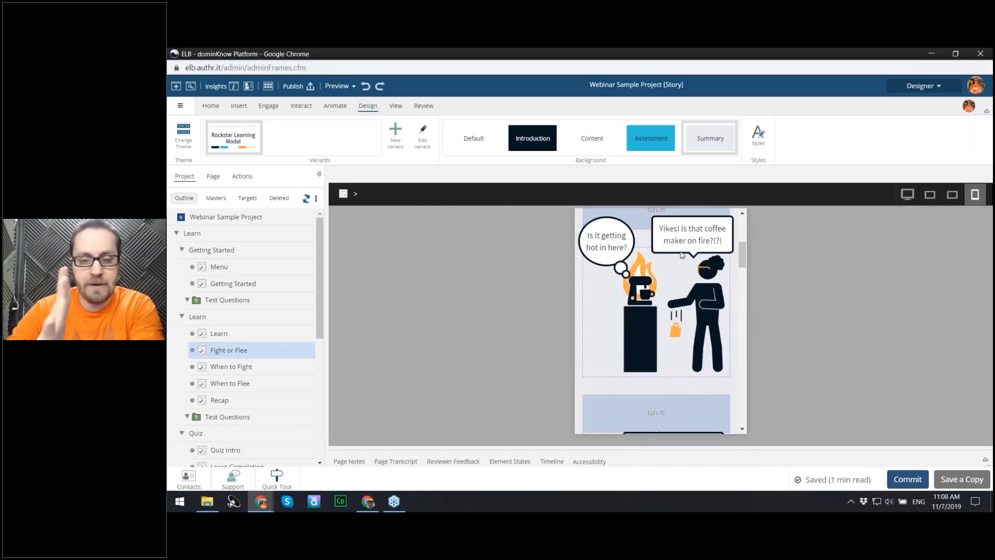
scroll(682, 254, "down", 10)
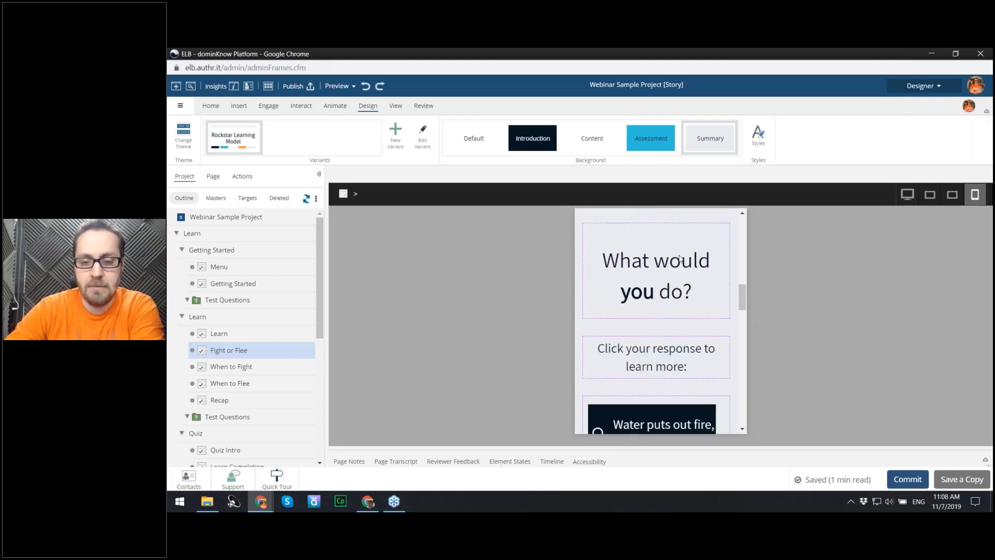
scroll(681, 258, "down", 8)
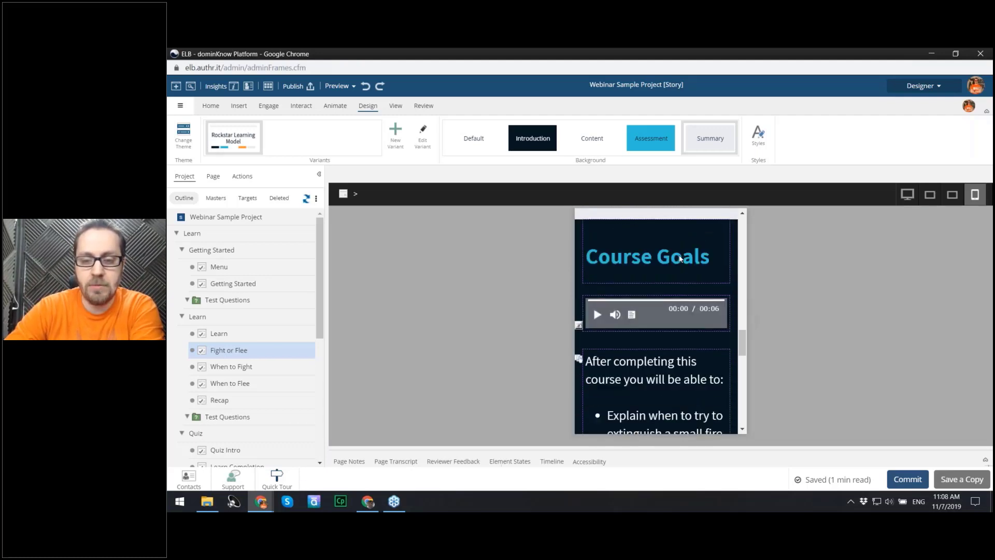
scroll(681, 258, "down", 6)
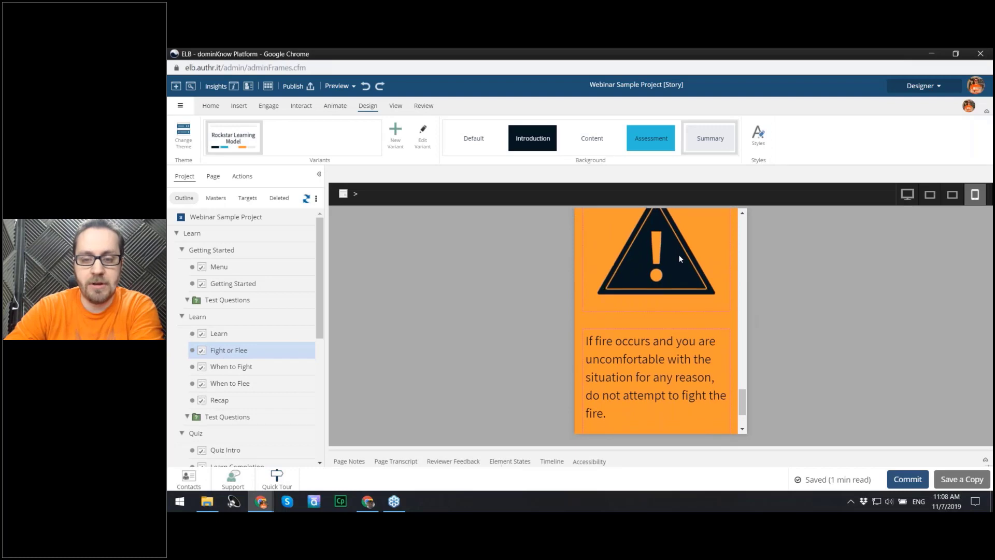
scroll(680, 258, "down", 1)
scroll(681, 258, "up", 12)
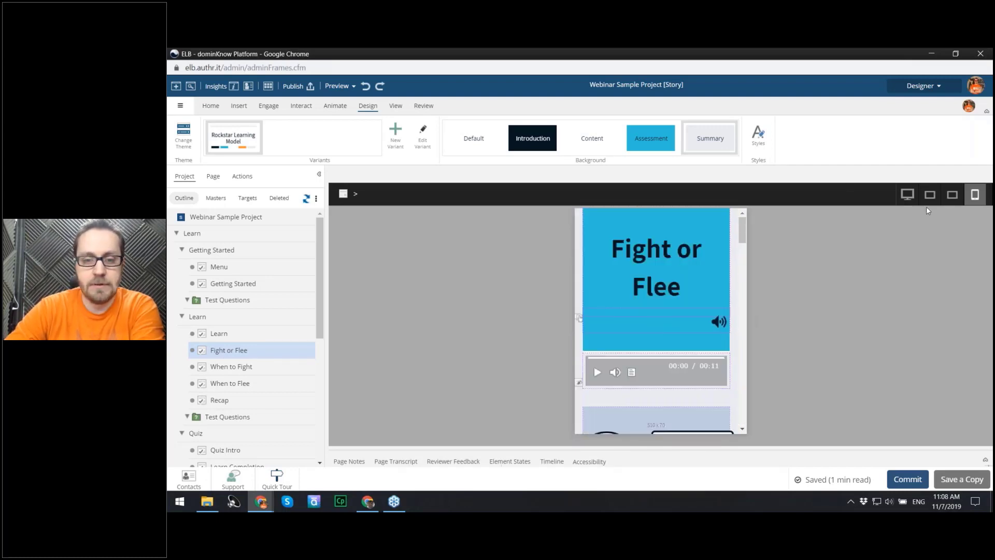
left_click(907, 195)
Step: Open the When to Fight page and examine its themed sections from the title down to the end
left_click(262, 369)
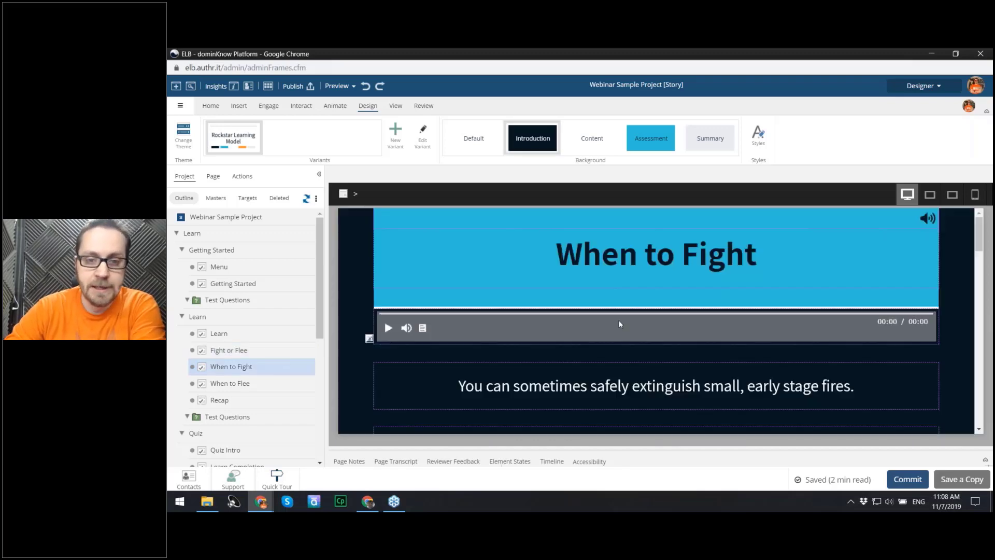
scroll(612, 326, "down", 3)
scroll(609, 329, "down", 2)
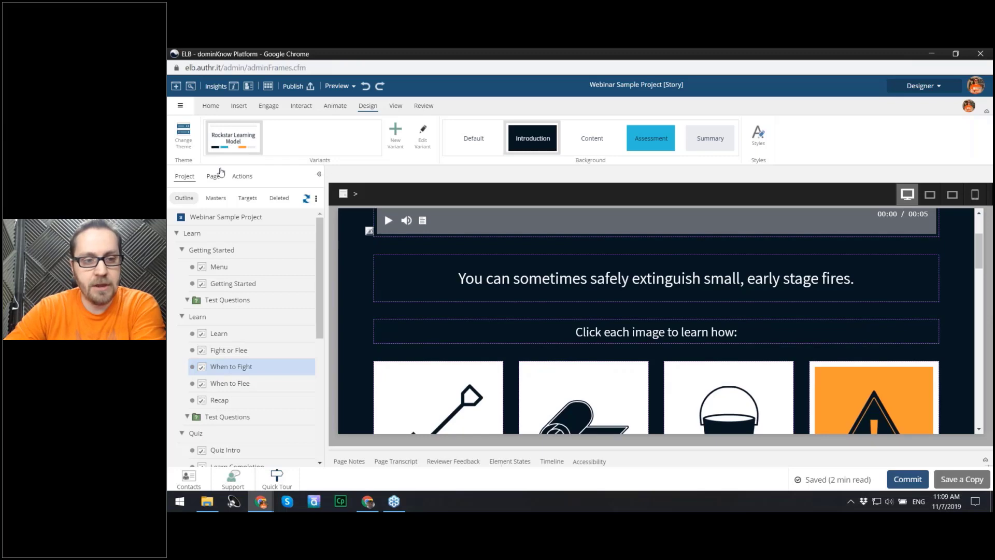
scroll(496, 288, "down", 10)
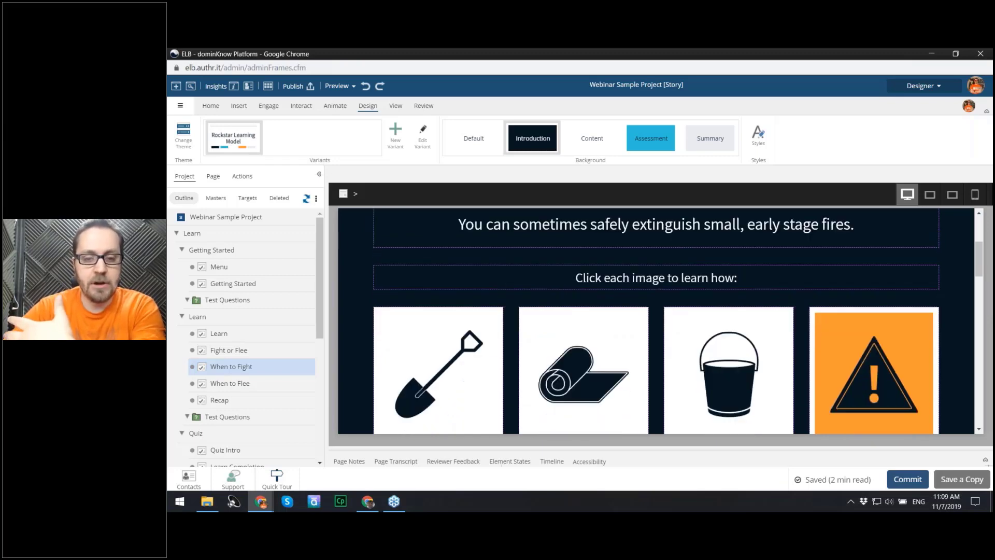
scroll(497, 294, "down", 3)
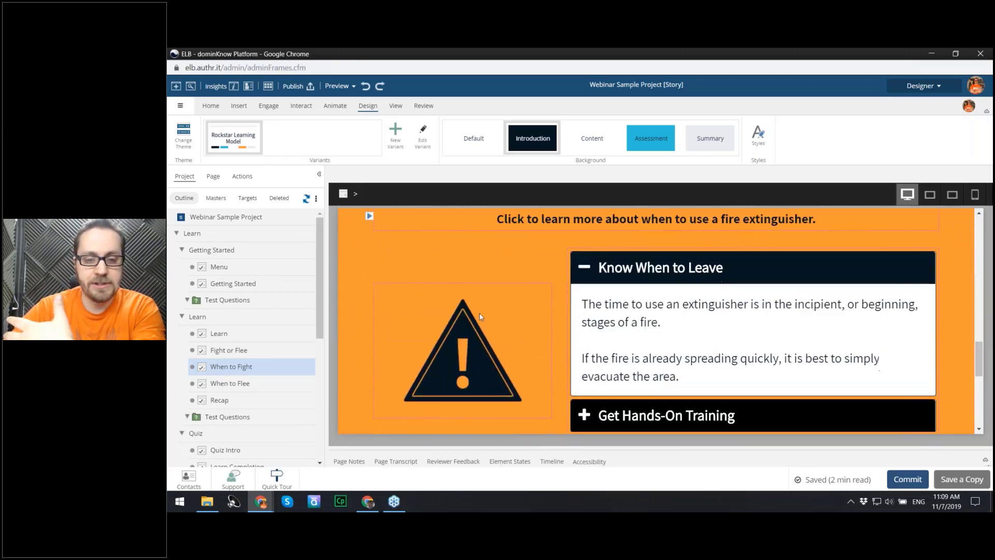
scroll(566, 296, "down", 5)
scroll(566, 296, "down", 3)
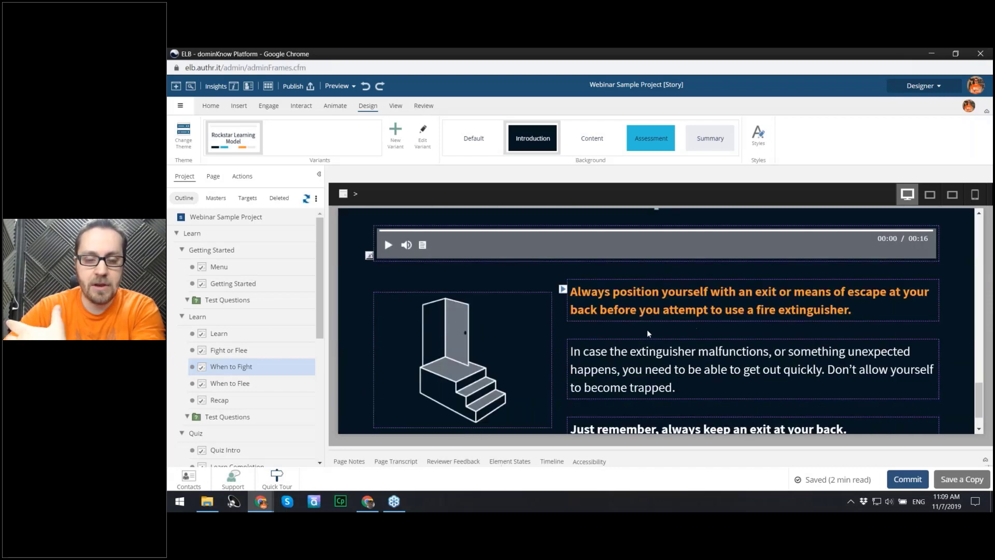
scroll(647, 329, "down", 2)
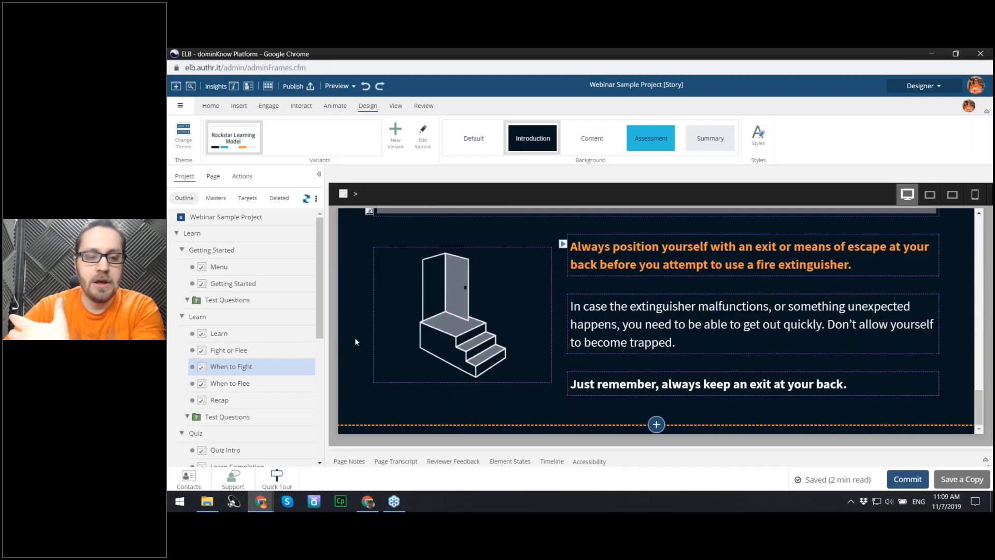
Step: Open the When to Flee page and examine its themed sections down to the end, and return to the Fight or Flee page
left_click(247, 386)
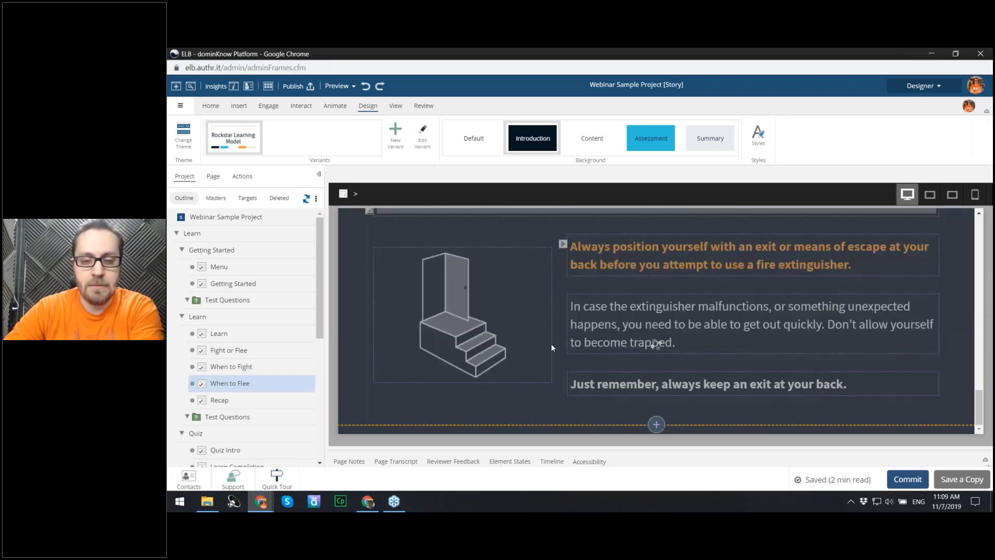
scroll(552, 341, "down", 3)
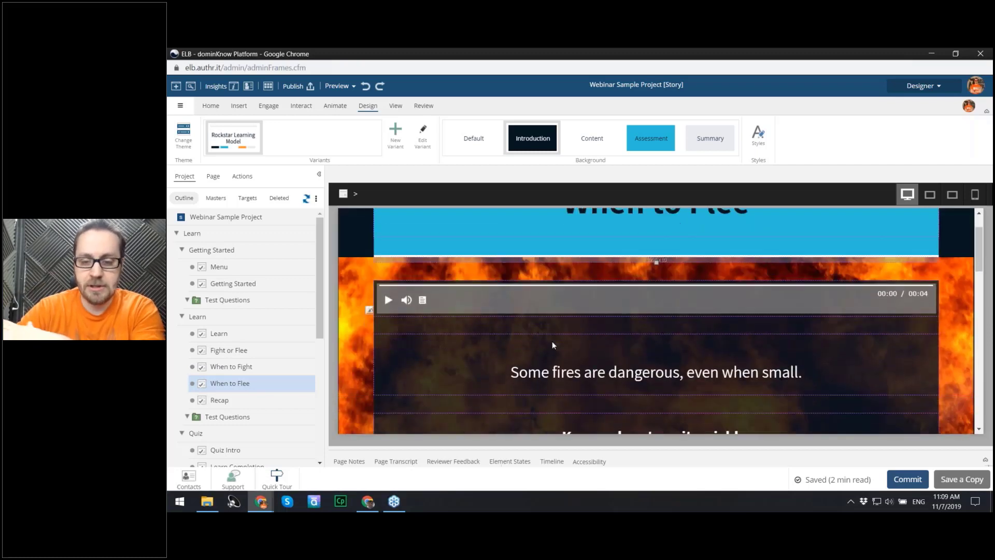
scroll(552, 341, "down", 10)
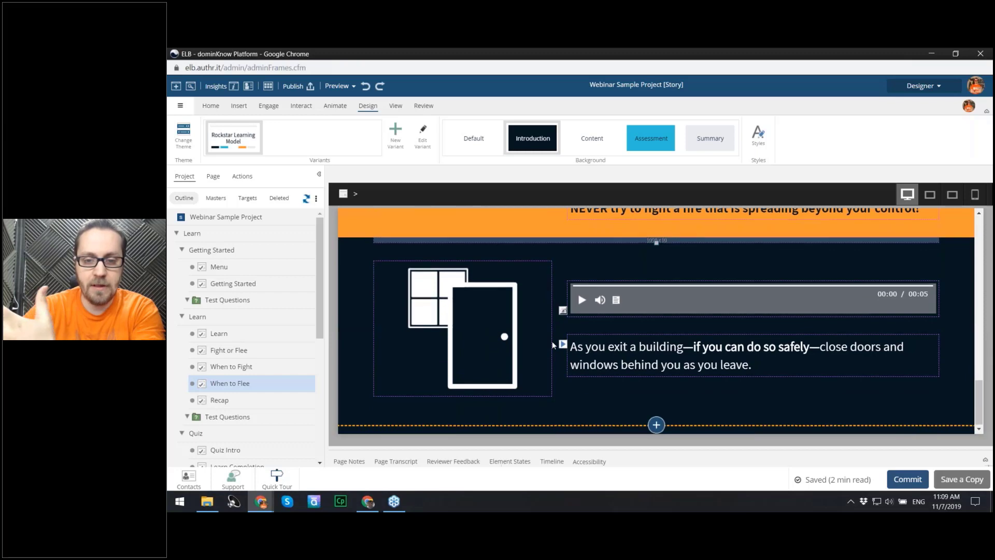
scroll(552, 341, "up", 10)
left_click(314, 390)
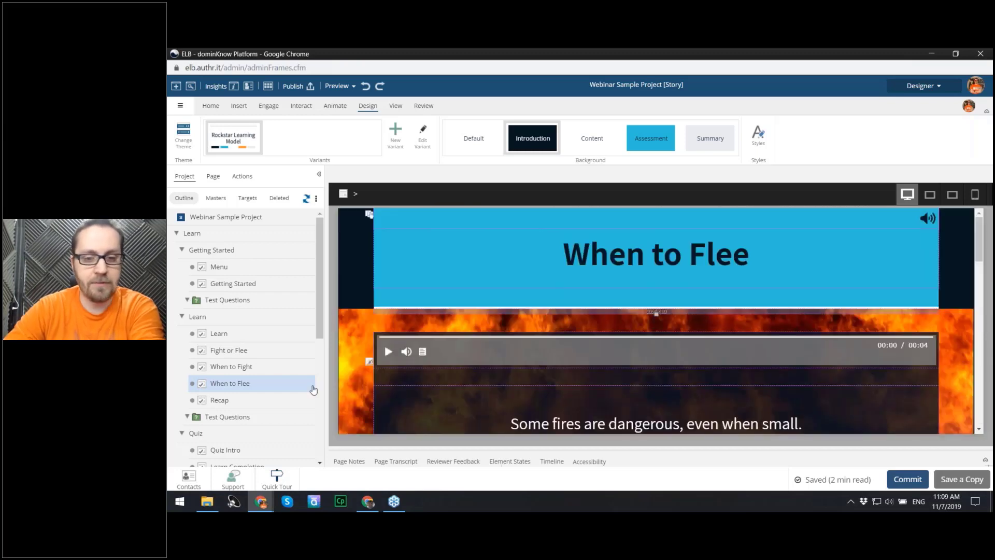
key("Up")
key("Up")
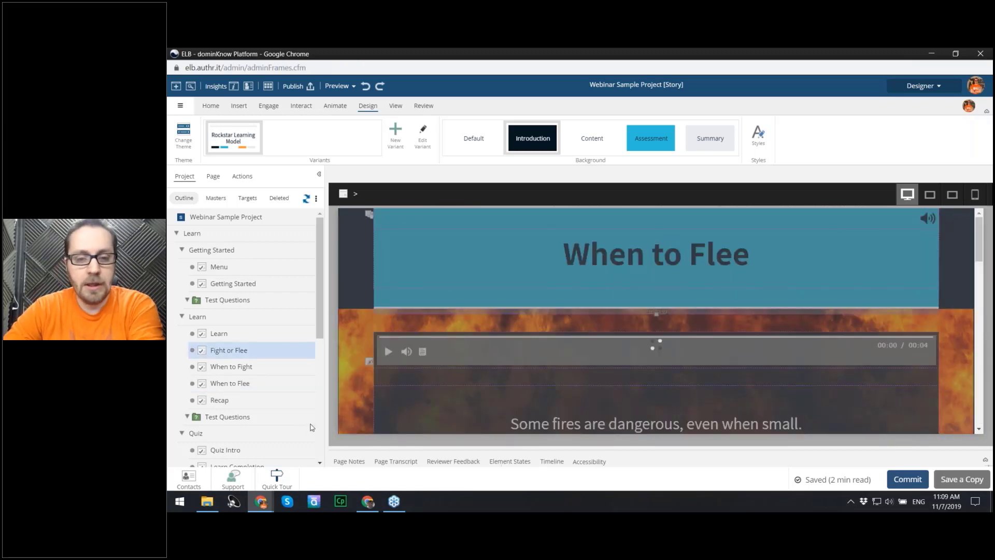
Step: Apply the (Webinar) Rockin' Fox Theme to the project and examine the Fight or Flee page from its title to the end
left_click(183, 137)
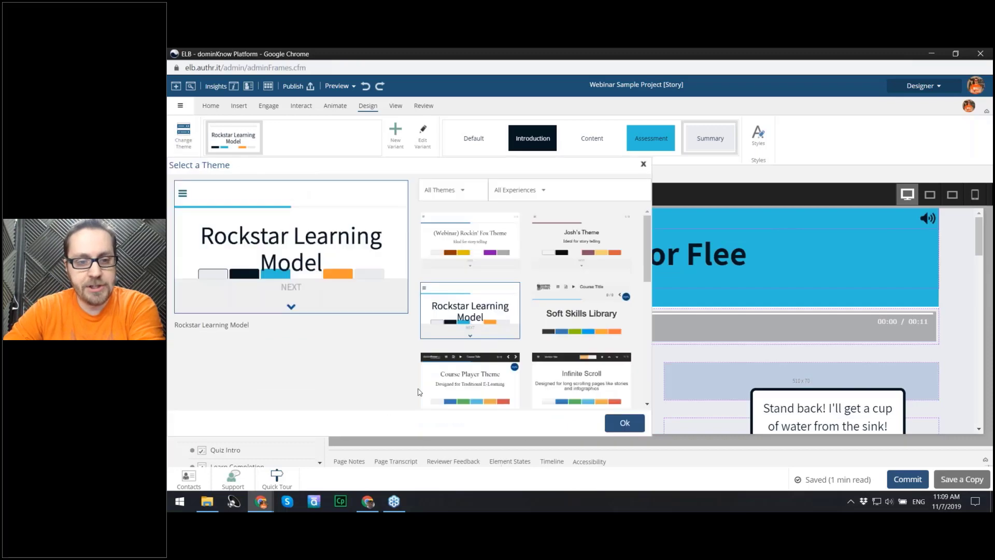
left_click(465, 251)
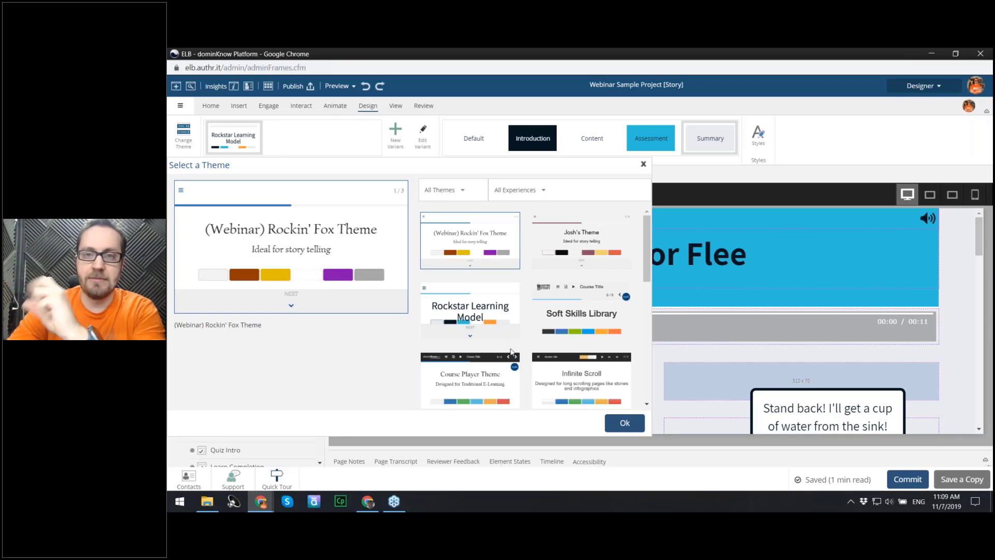
left_click(623, 424)
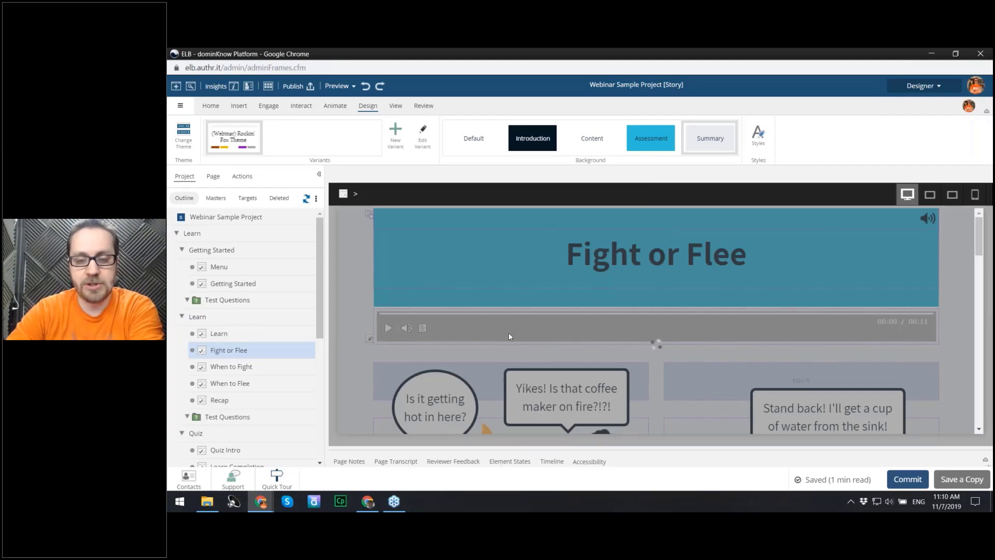
scroll(543, 295, "down", 3)
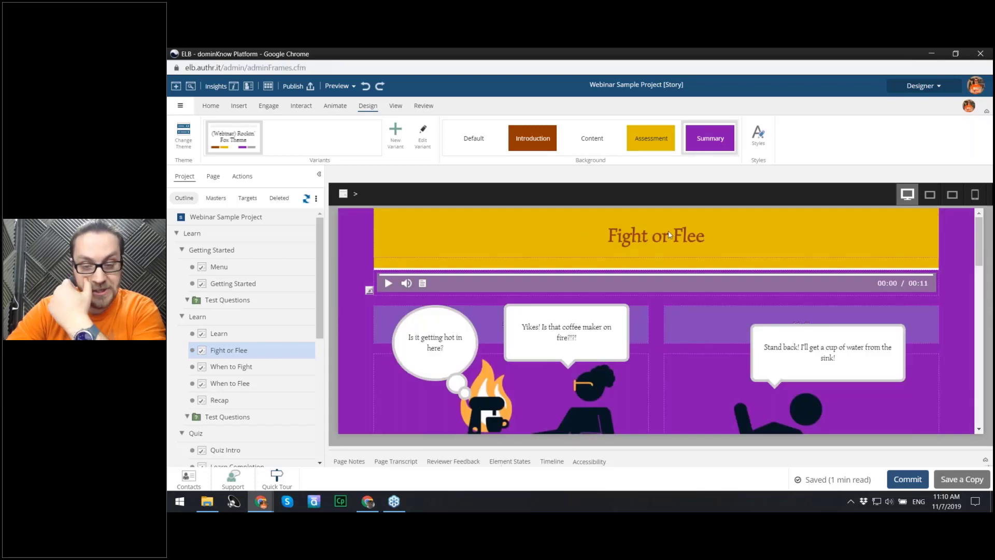
scroll(595, 290, "down", 10)
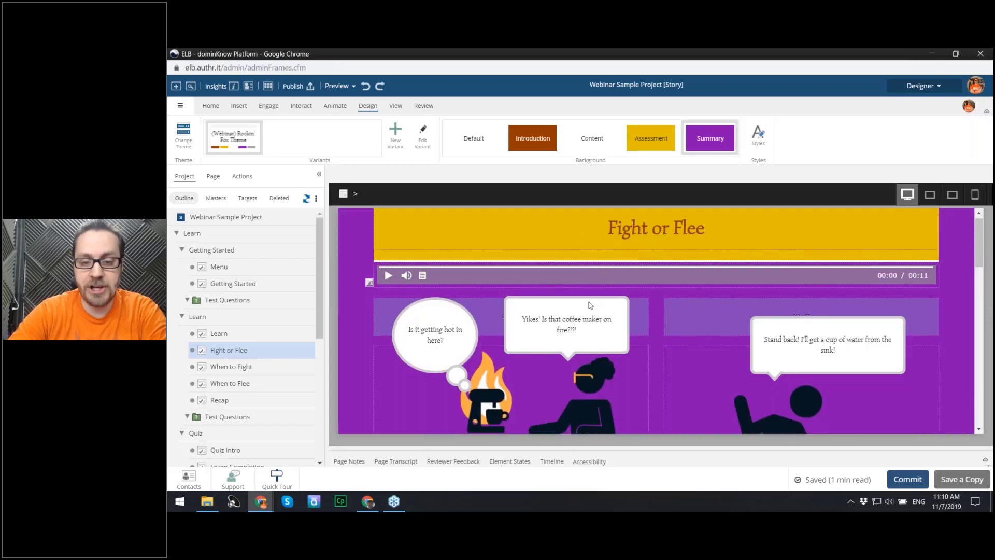
scroll(589, 305, "down", 4)
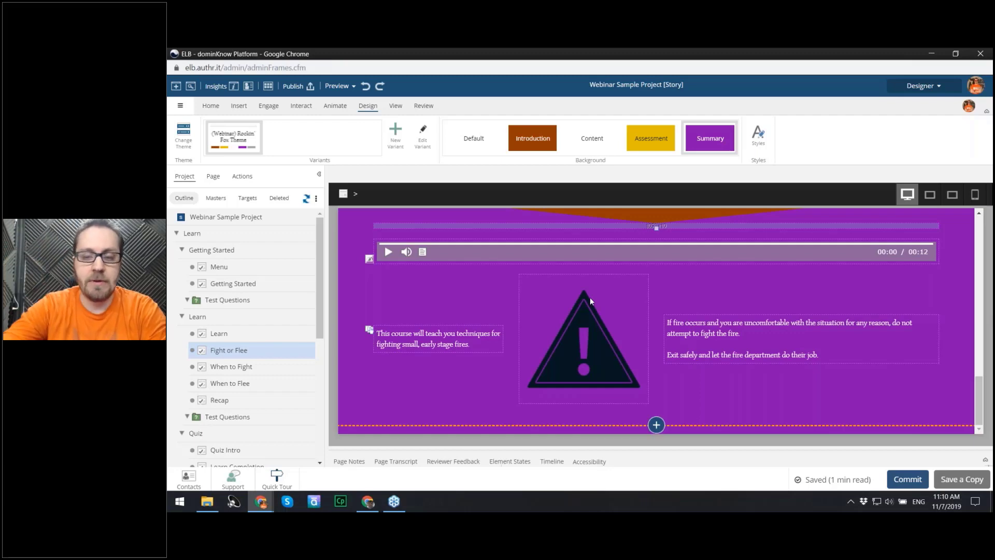
Step: Switch the project's theme back to Rockstar Learning Model and examine the last sections of the Fight or Flee page
left_click(189, 136)
left_click(475, 309)
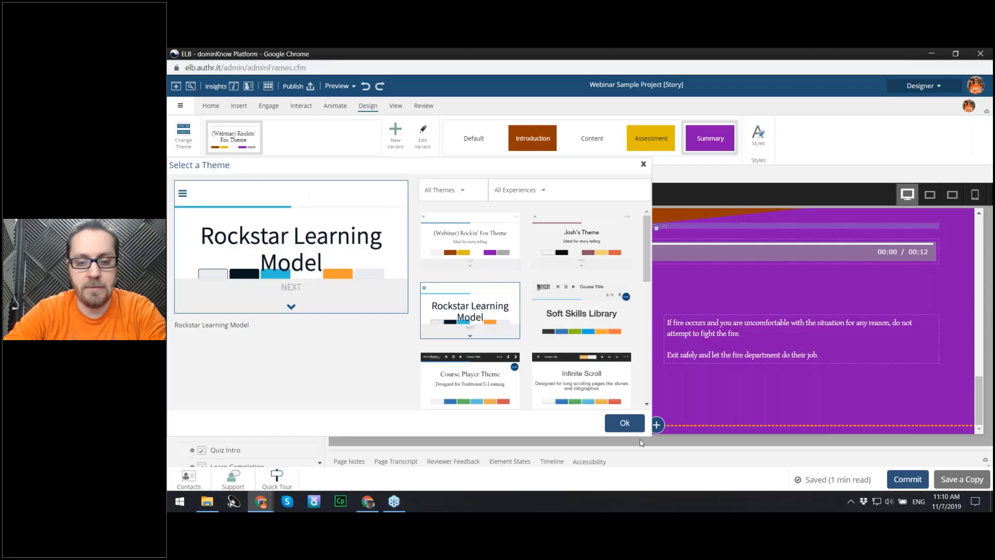
left_click(624, 423)
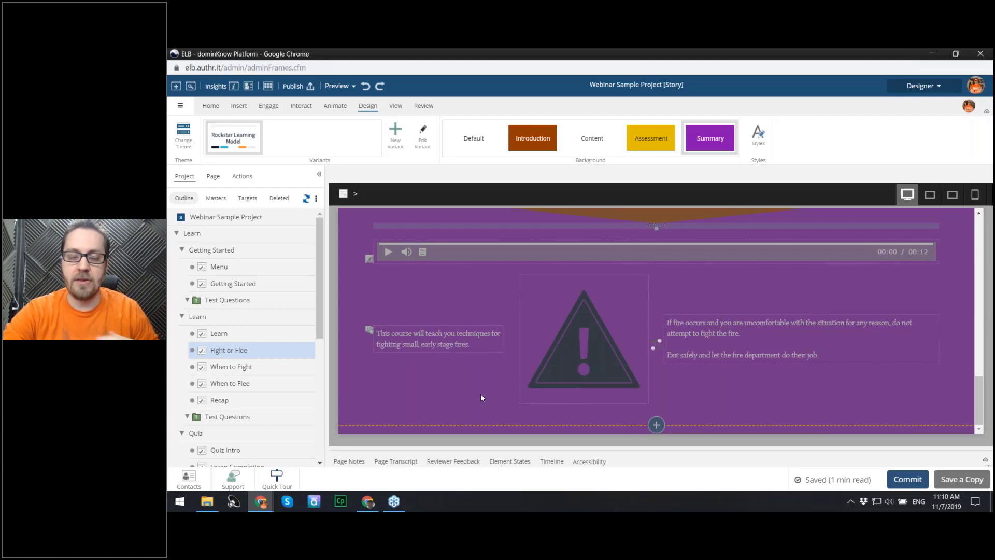
scroll(480, 375, "up", 4)
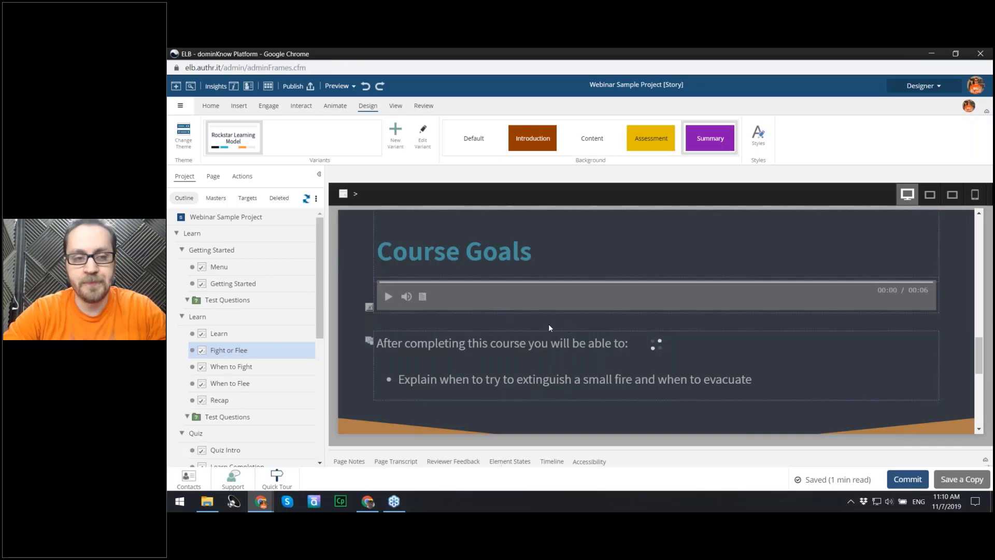
scroll(538, 331, "down", 3)
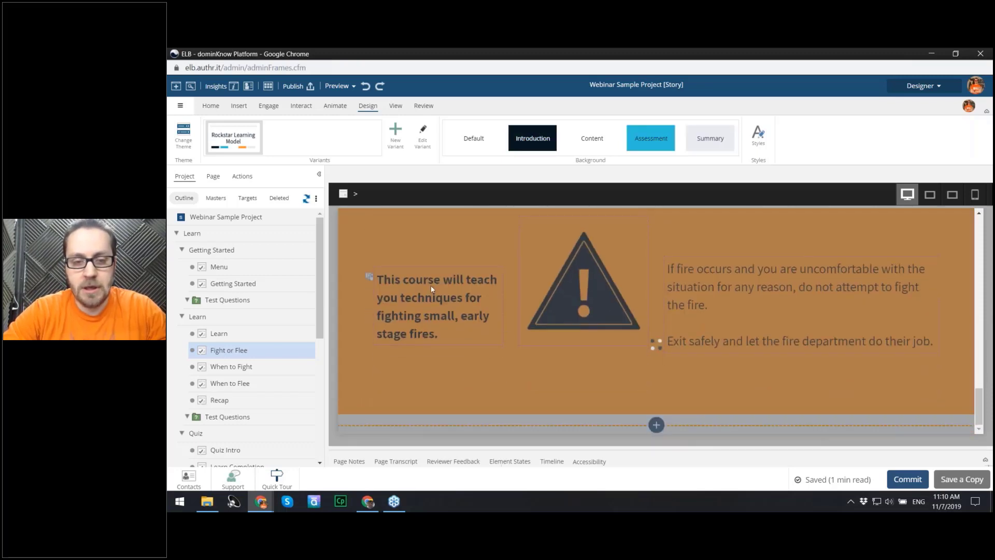
Step: Colour the word "course" in the bold text beside the warning triangle with the theme's light blue
left_click(427, 287)
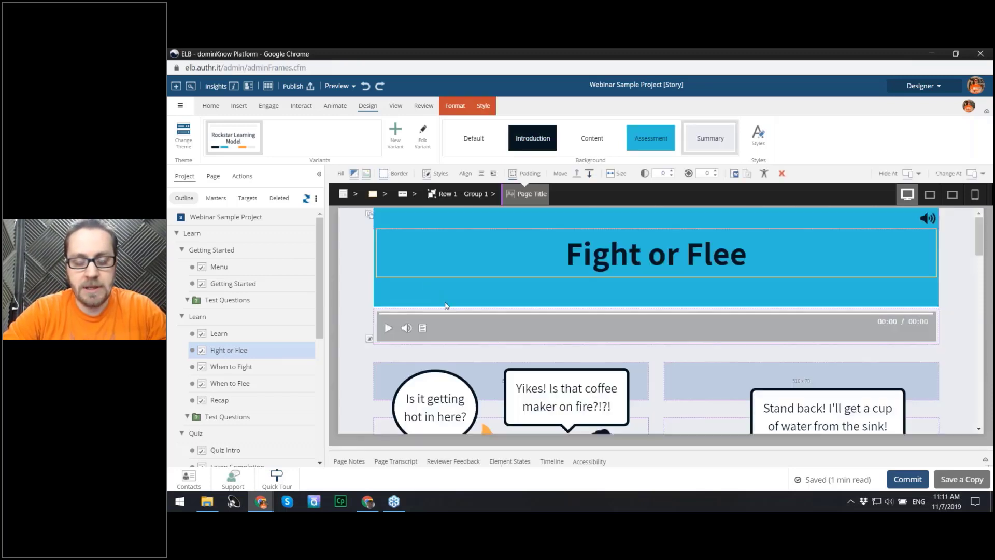
scroll(448, 309, "down", 15)
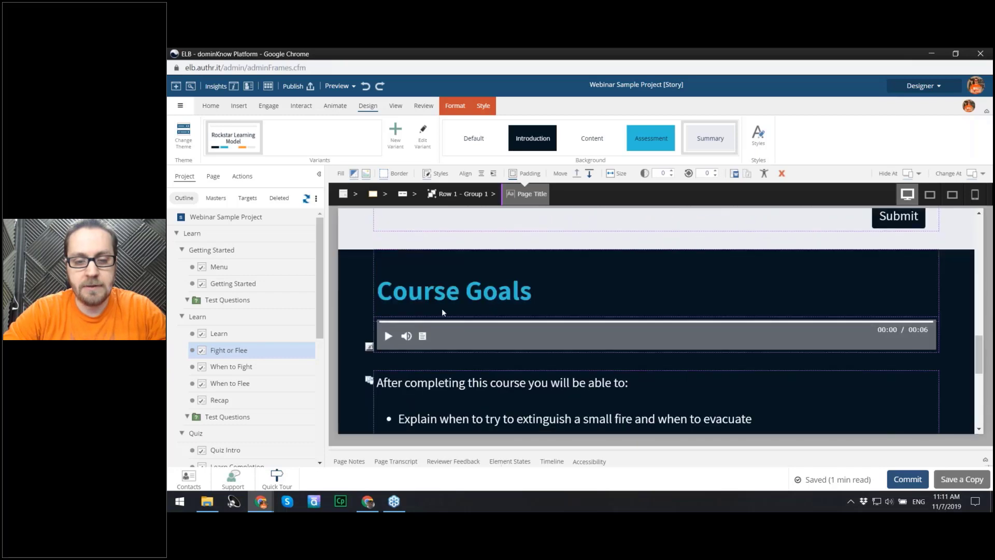
left_click(412, 308)
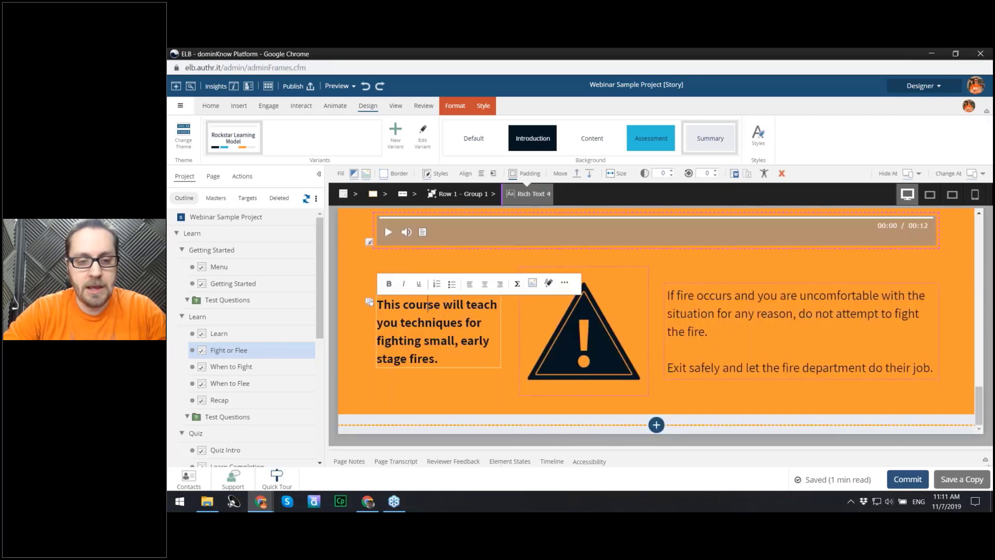
double_click(428, 306)
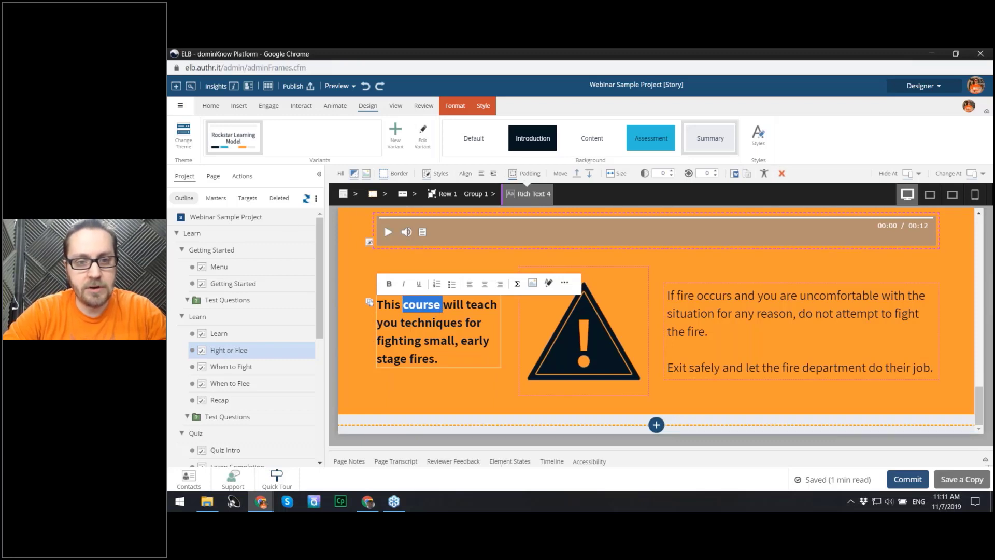
left_click(456, 106)
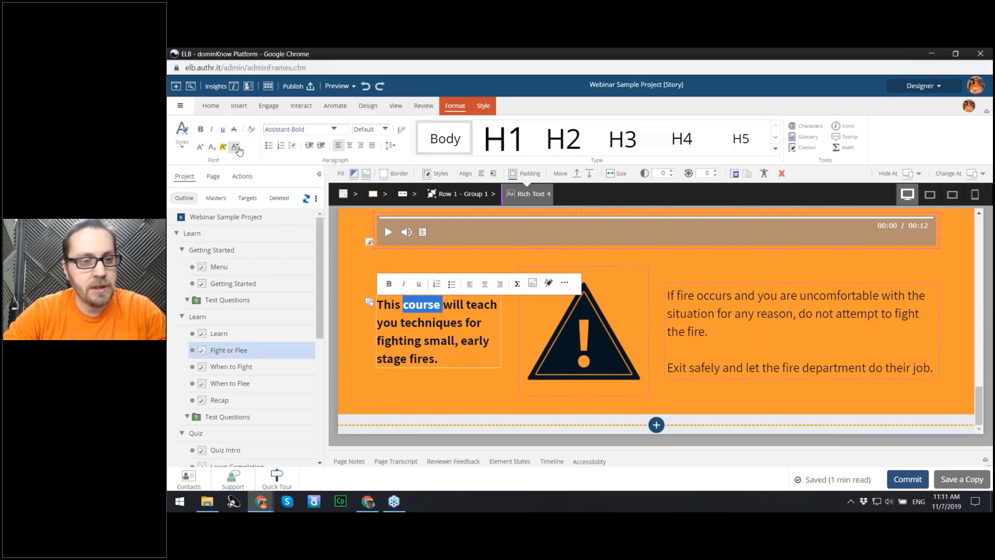
left_click(237, 149)
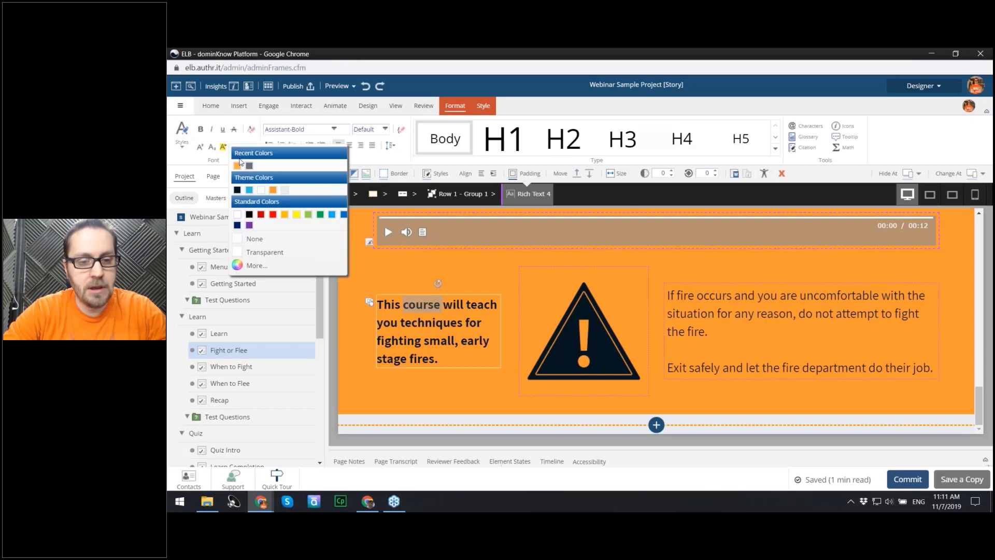
left_click(249, 190)
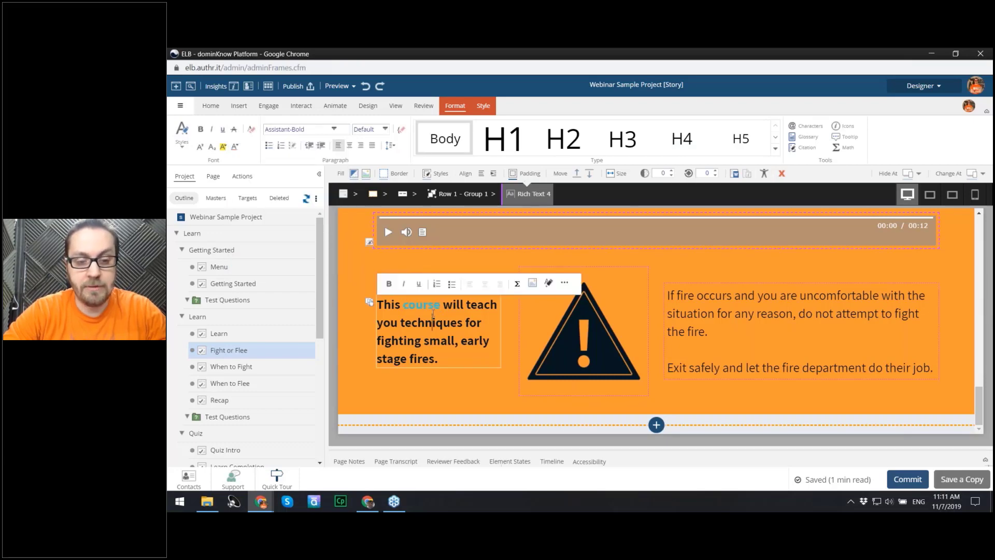
left_click(350, 333)
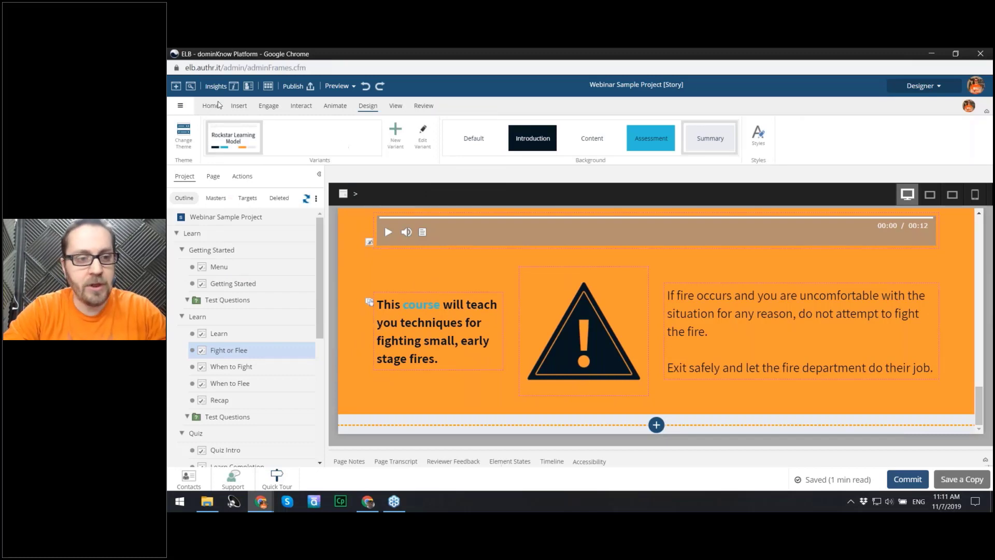
Step: Apply the (Webinar) Rockin' Fox Theme again and examine the recoloured word "course" in the page's last section
left_click(184, 136)
left_click(457, 230)
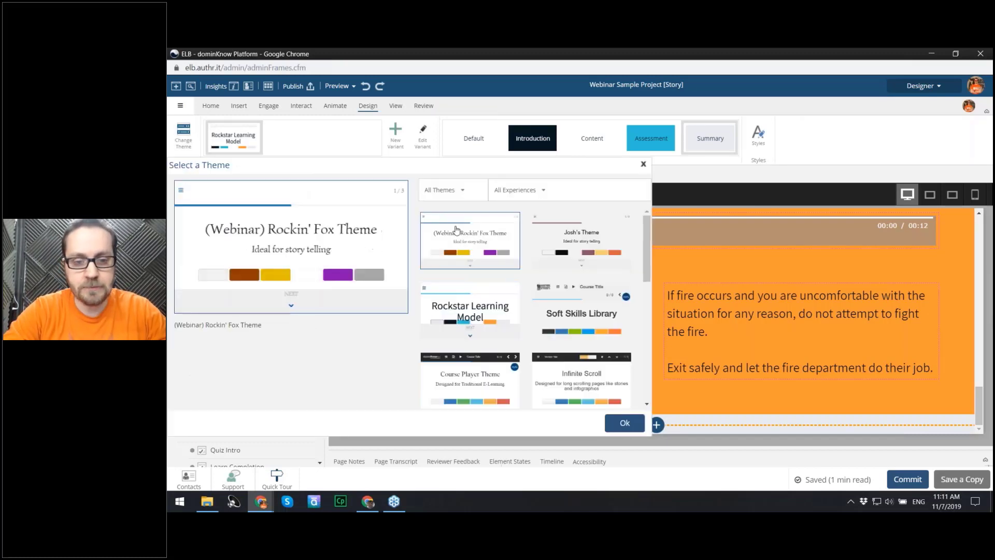
left_click(624, 423)
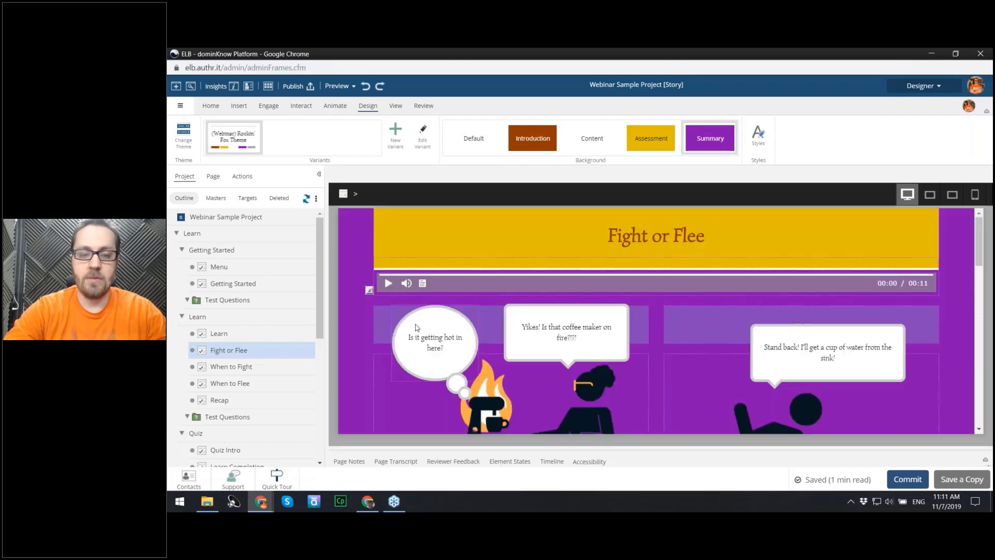
scroll(415, 327, "down", 10)
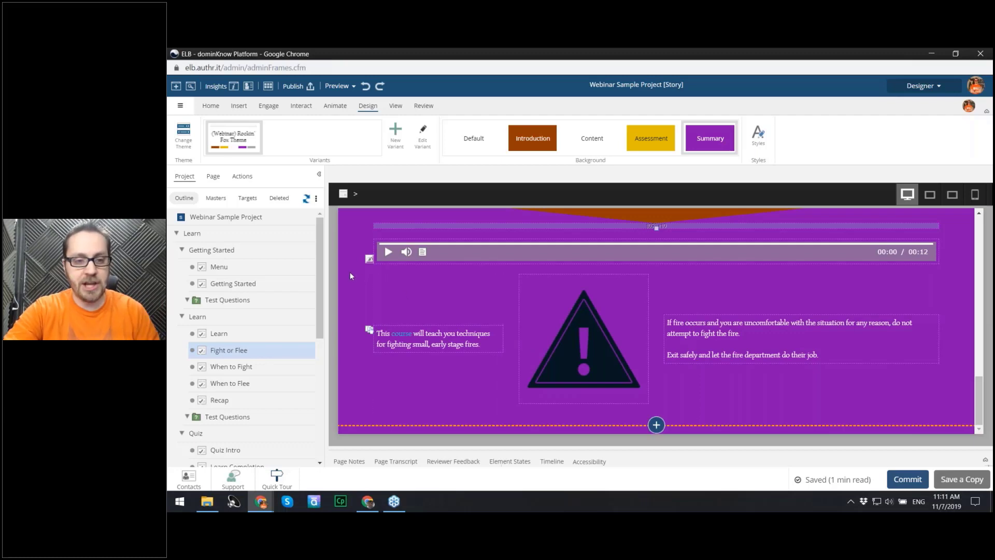
Step: Try a solid white fill on the section containing the warning triangle, and set its fill back to the theme's purple
scroll(406, 375, "up", 1)
left_click(438, 386)
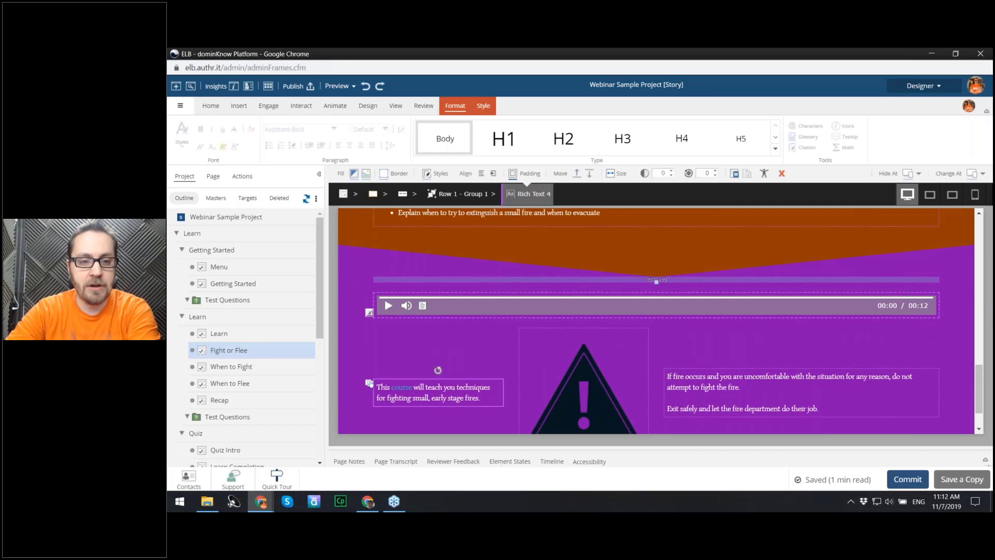
left_click(371, 280)
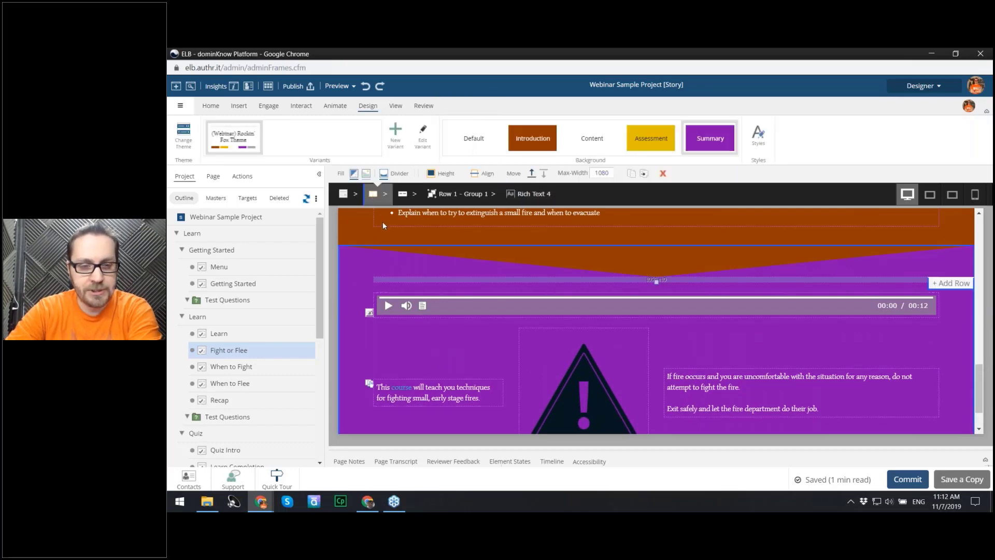
left_click(354, 176)
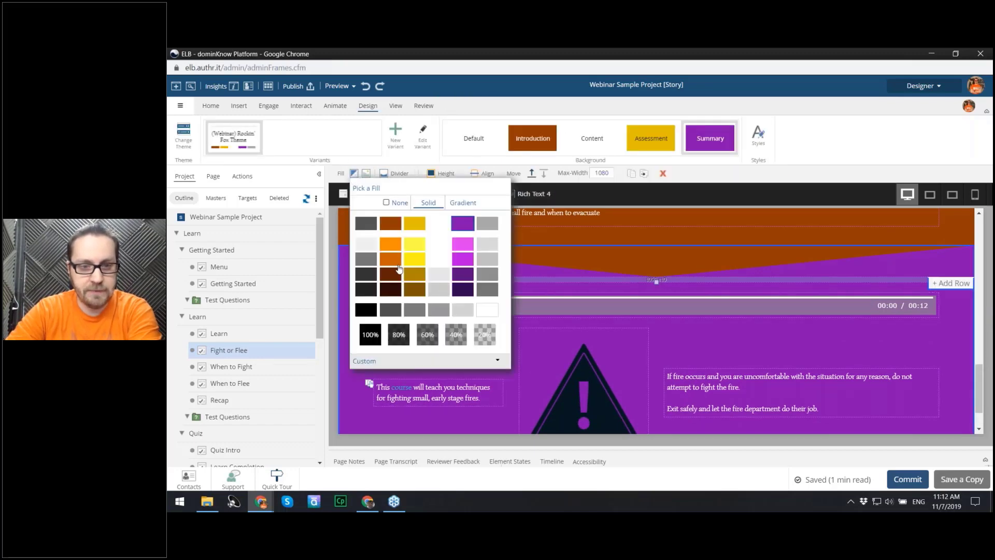
left_click(439, 223)
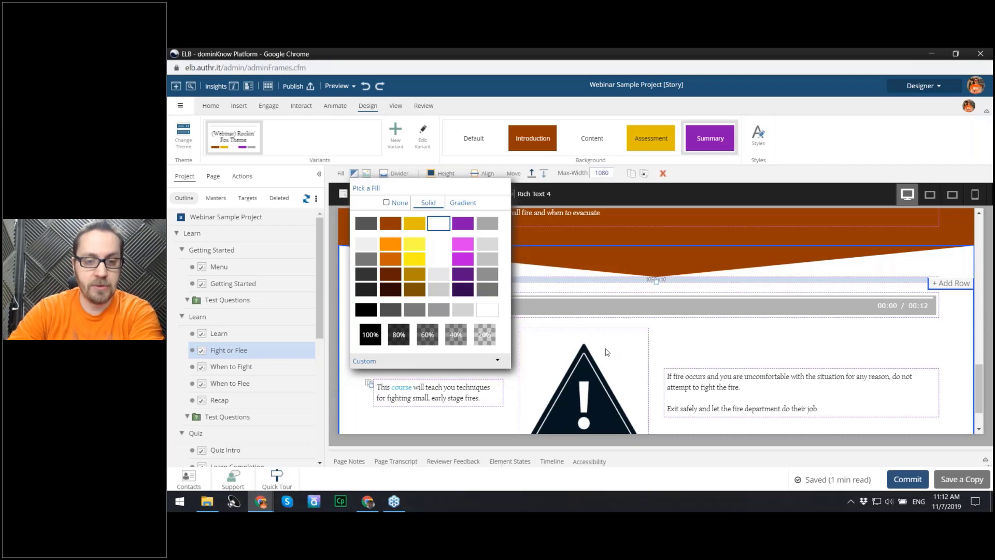
left_click(461, 224)
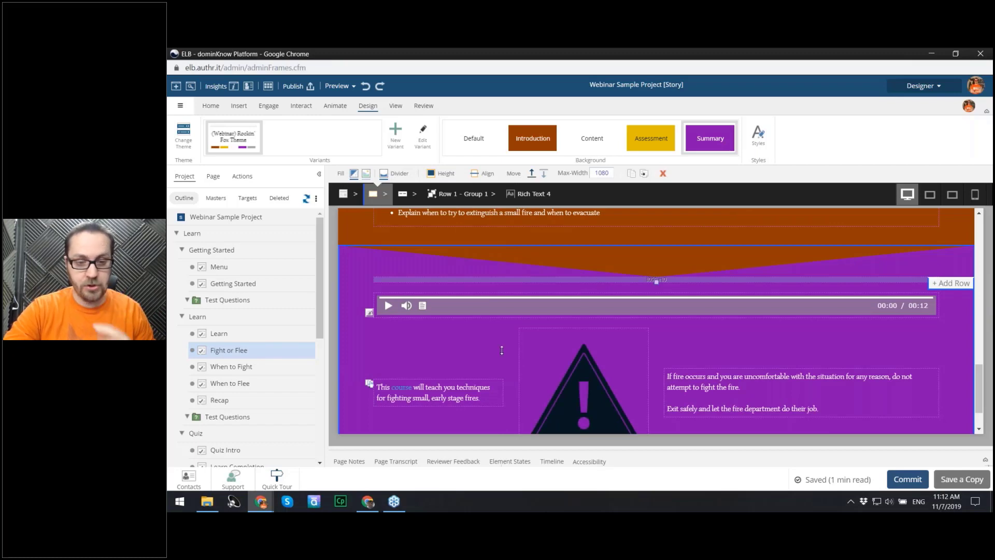
left_click(400, 384)
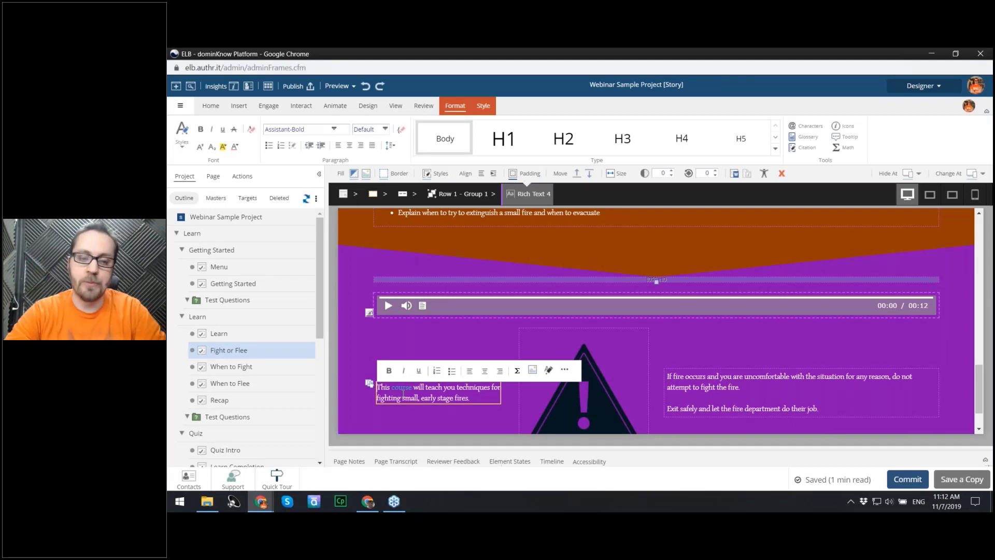
double_click(402, 387)
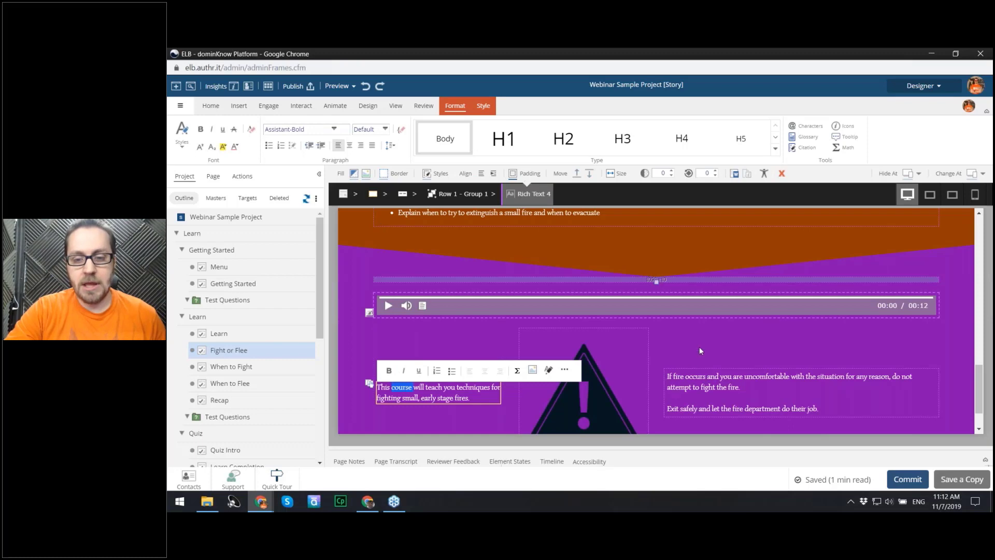
left_click(477, 340)
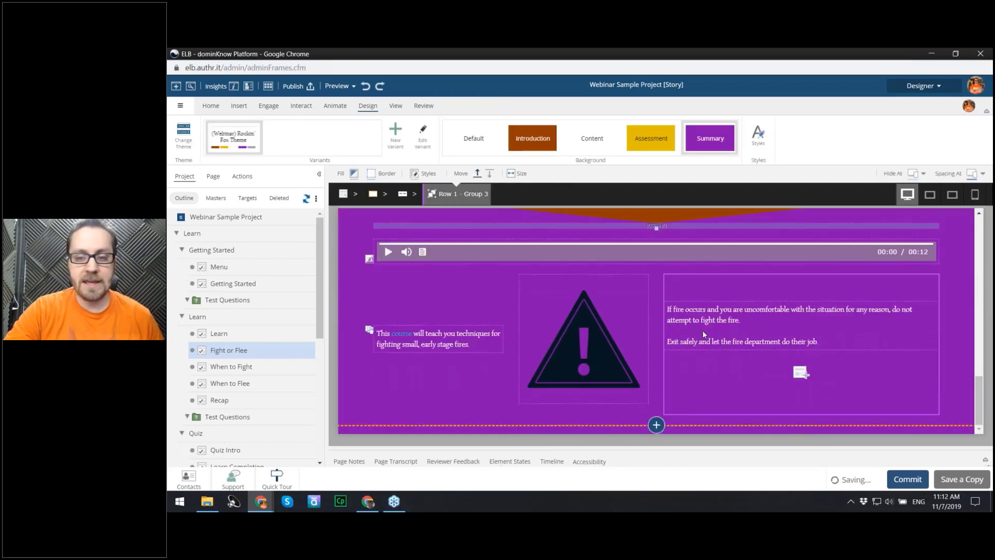
Step: Colour the fire-safety text on the other side of the warning triangle with the theme's yellow text style
left_click(703, 335)
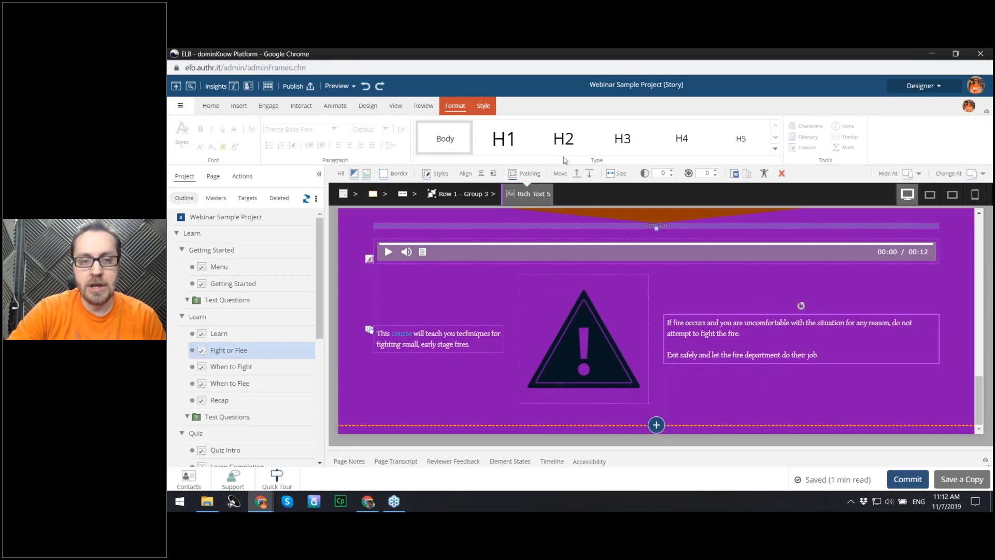
left_click(738, 335)
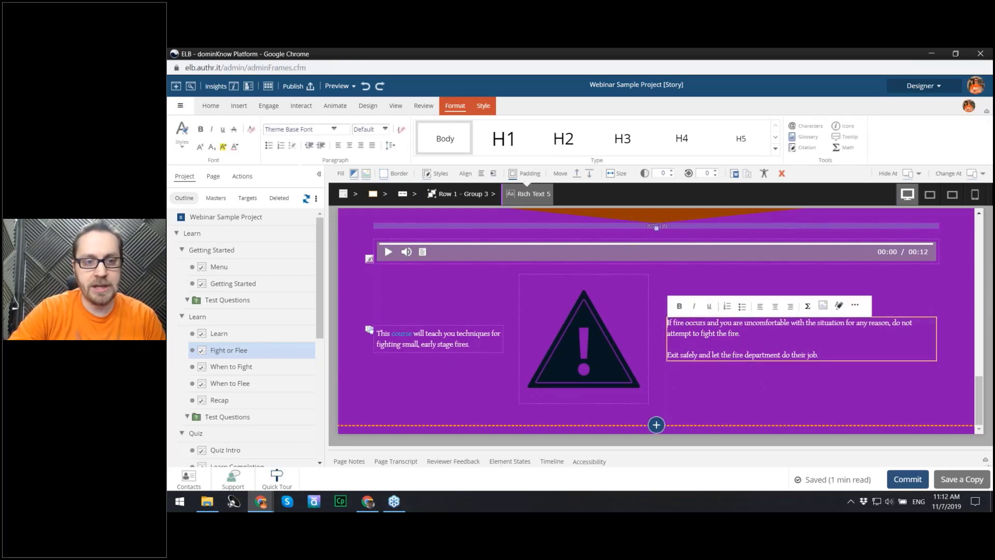
left_click(478, 110)
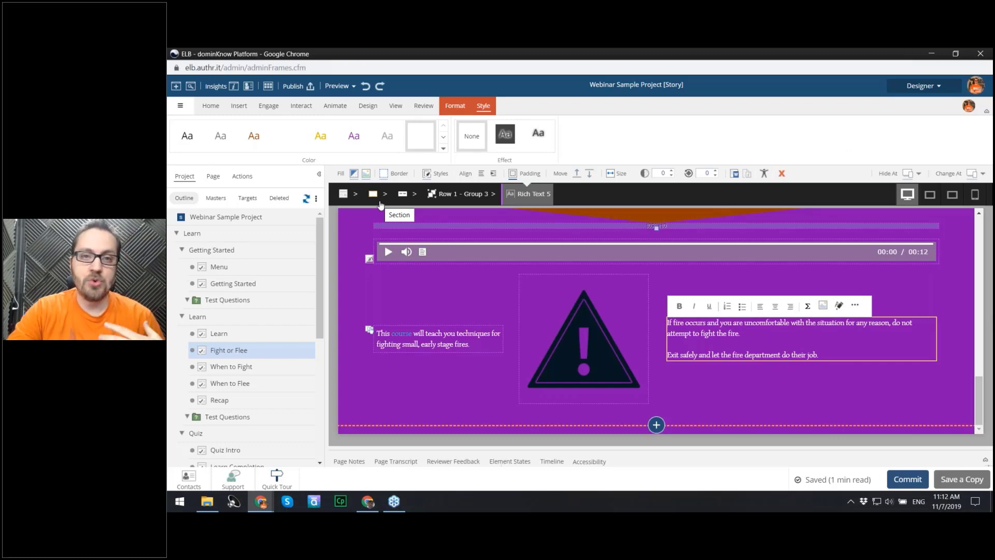
left_click(321, 136)
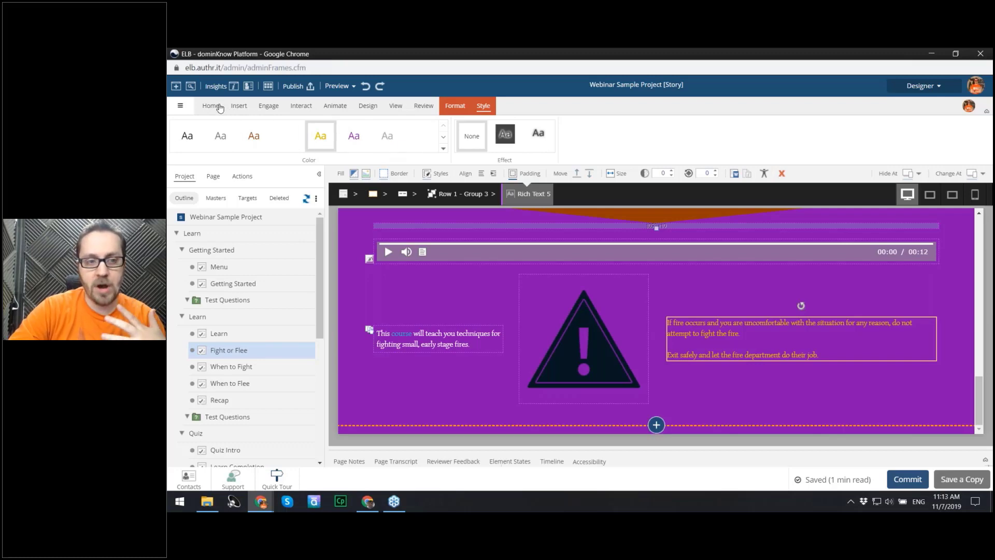
Step: Try the Rockstar Learning Model theme on the project, and apply the (Webinar) Rockin' Fox Theme again
left_click(368, 106)
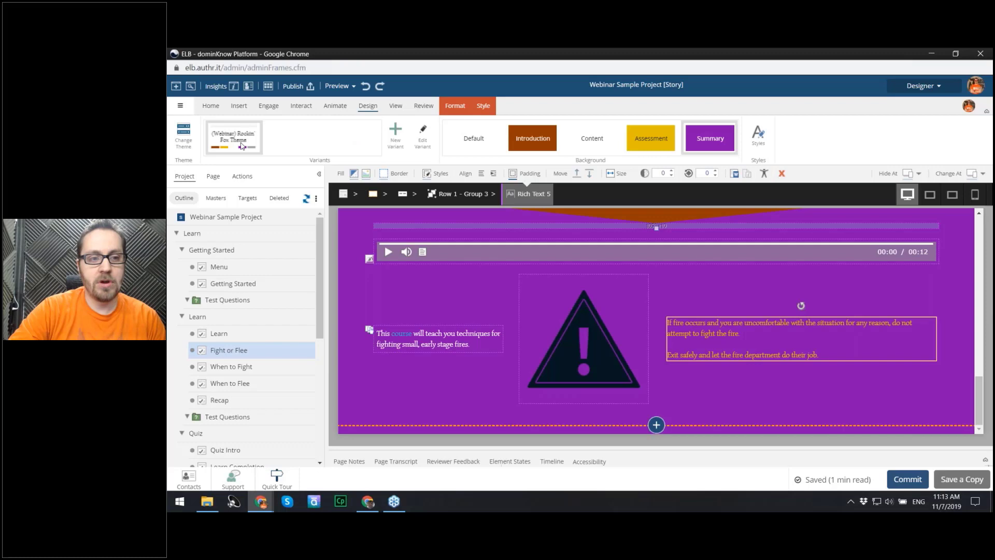
left_click(184, 135)
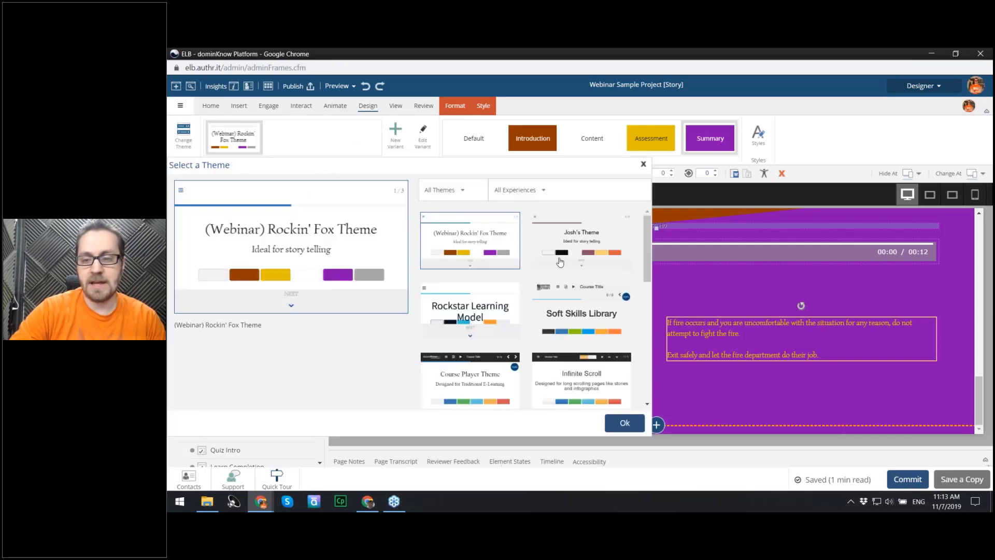
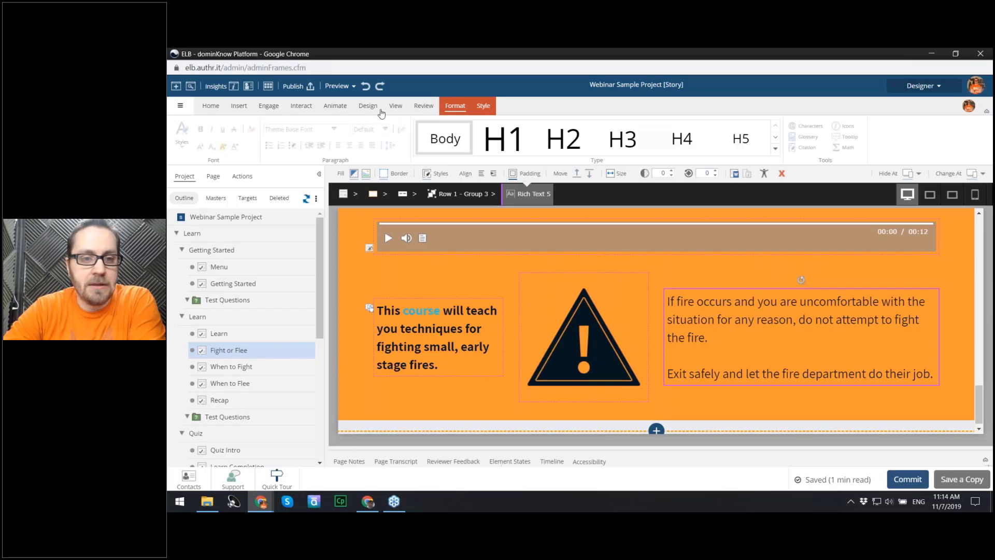
left_click(368, 106)
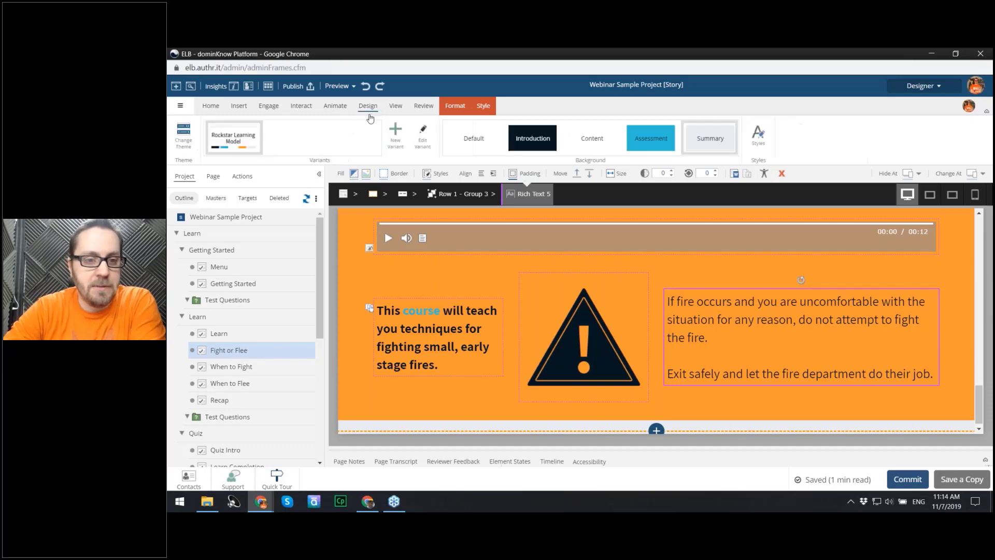
left_click(186, 146)
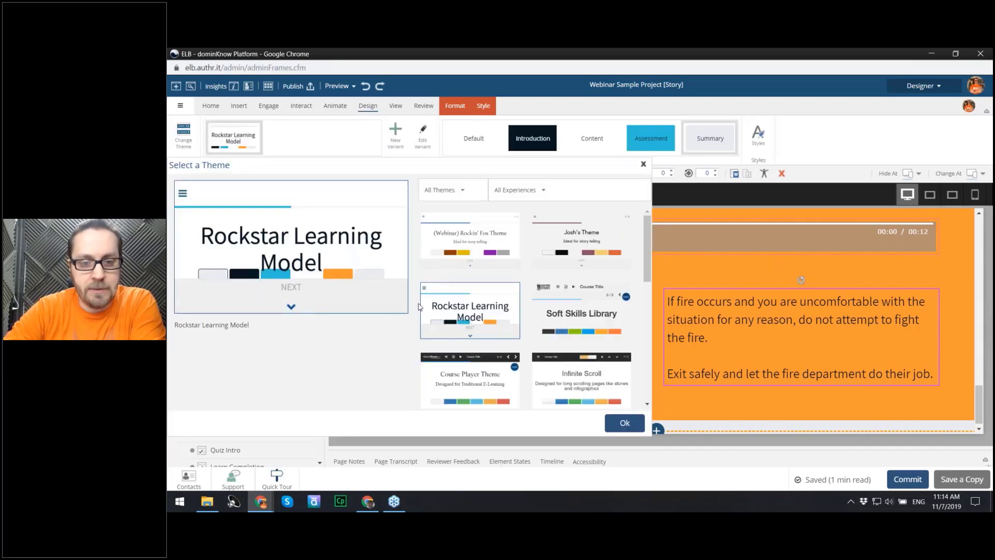
left_click(482, 236)
left_click(635, 429)
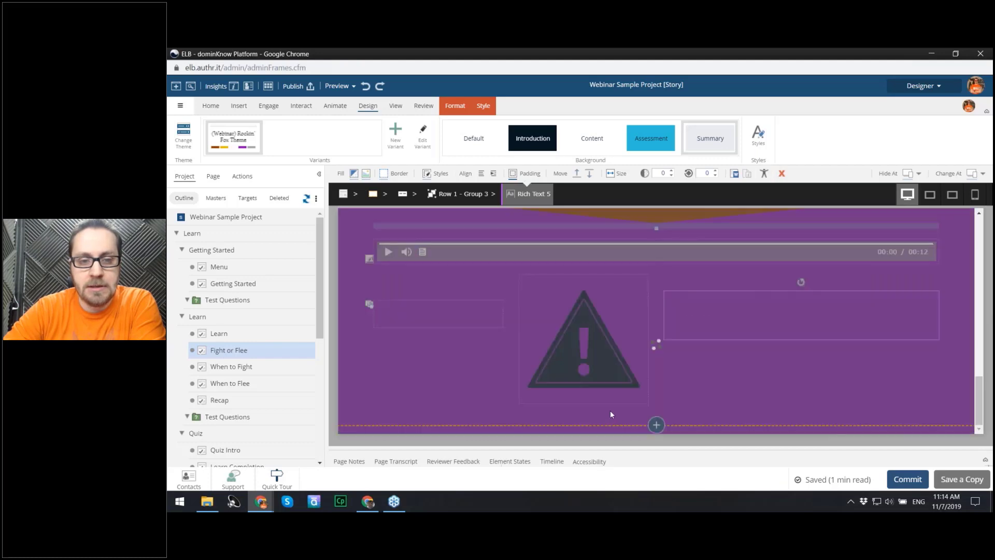
Step: Start a new variant of the (Webinar) Rockin' Fox Theme and look through its style sections in the Theme Designer
left_click(393, 139)
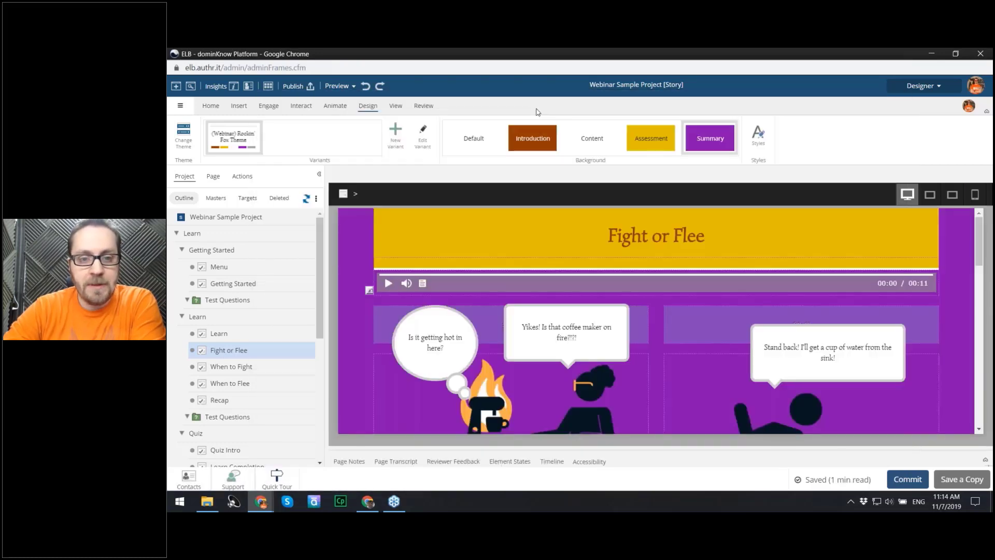
left_click(395, 136)
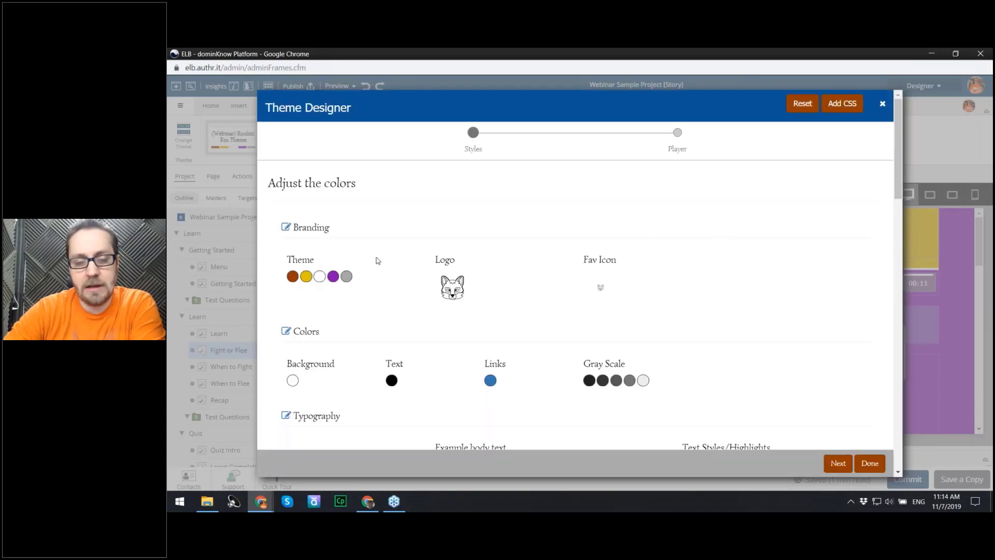
scroll(506, 255, "down", 6)
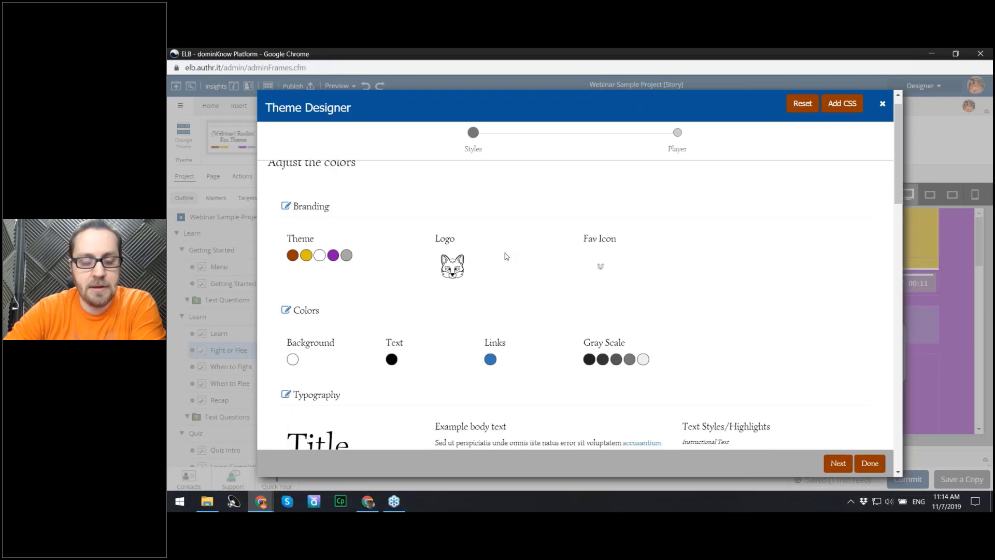
scroll(575, 305, "down", 10)
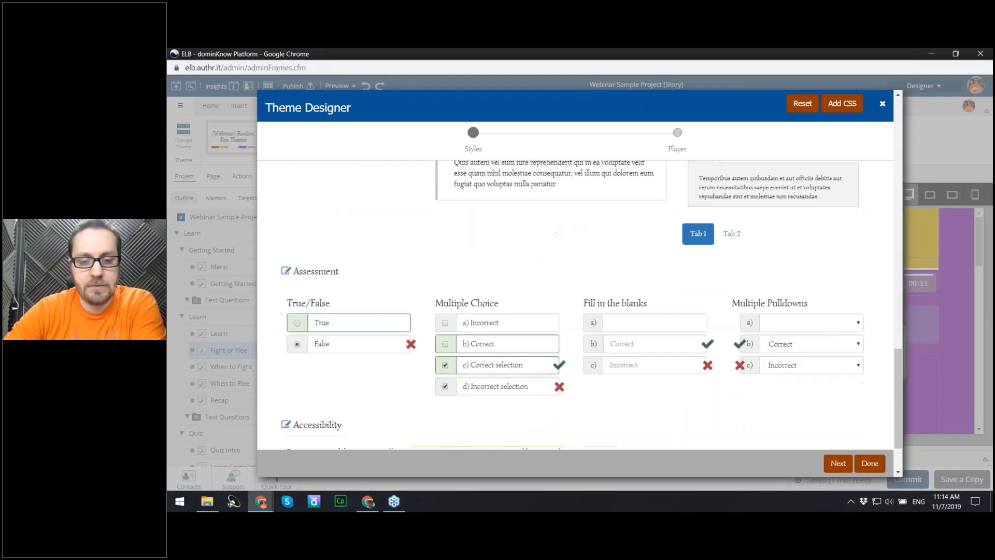
scroll(576, 305, "up", 9)
scroll(506, 255, "up", 5)
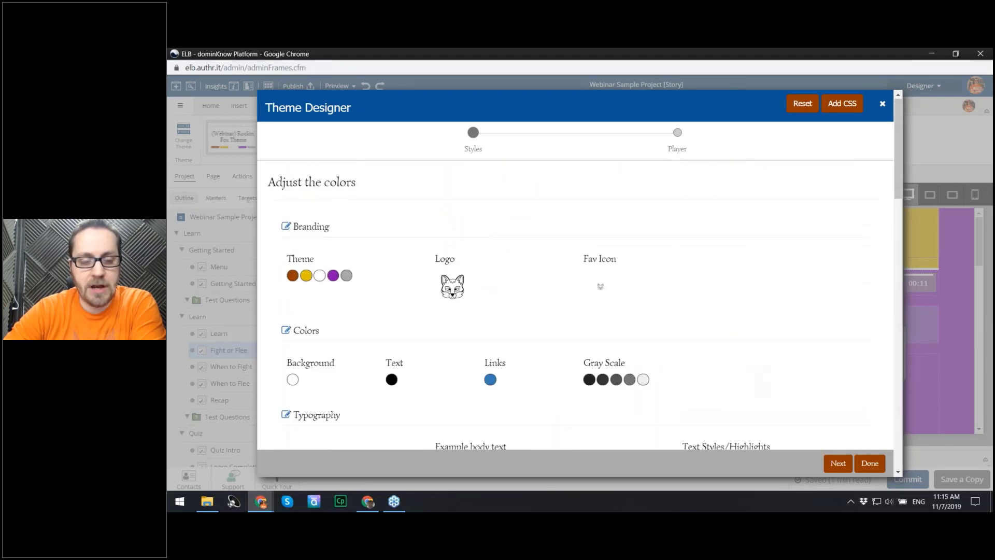
scroll(506, 255, "down", 12)
scroll(505, 255, "up", 12)
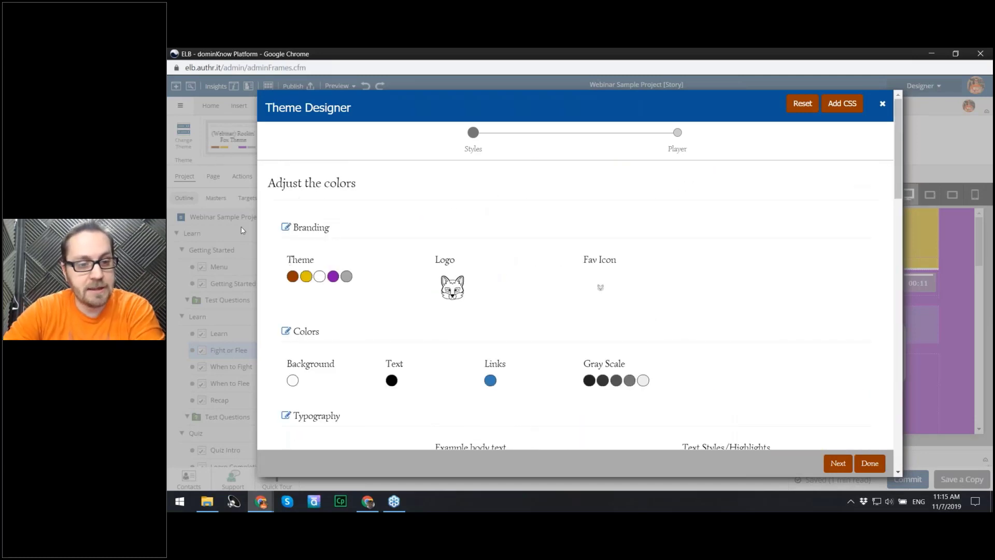
Step: Change the purple theme colour in the variant's Branding settings to black (#000000)
left_click(306, 228)
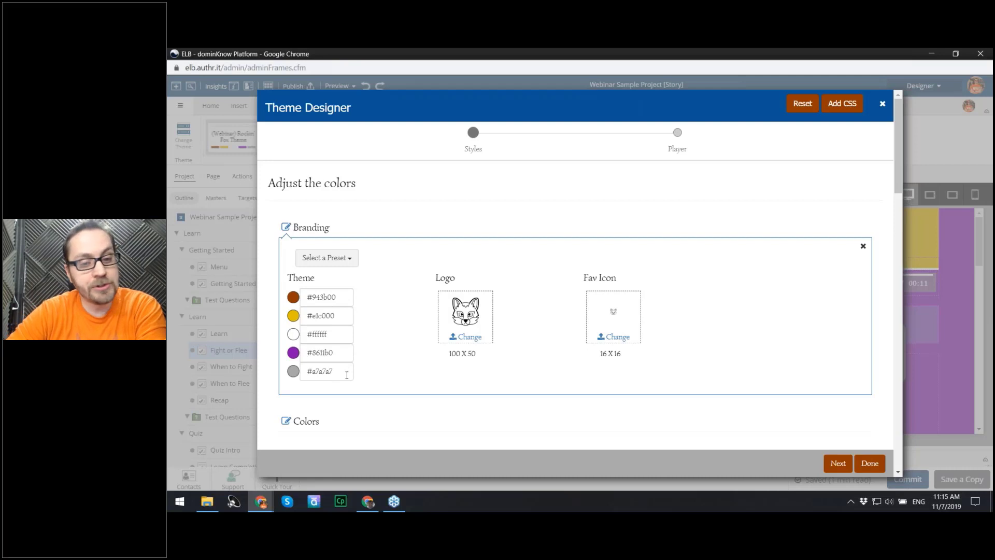
left_click(293, 353)
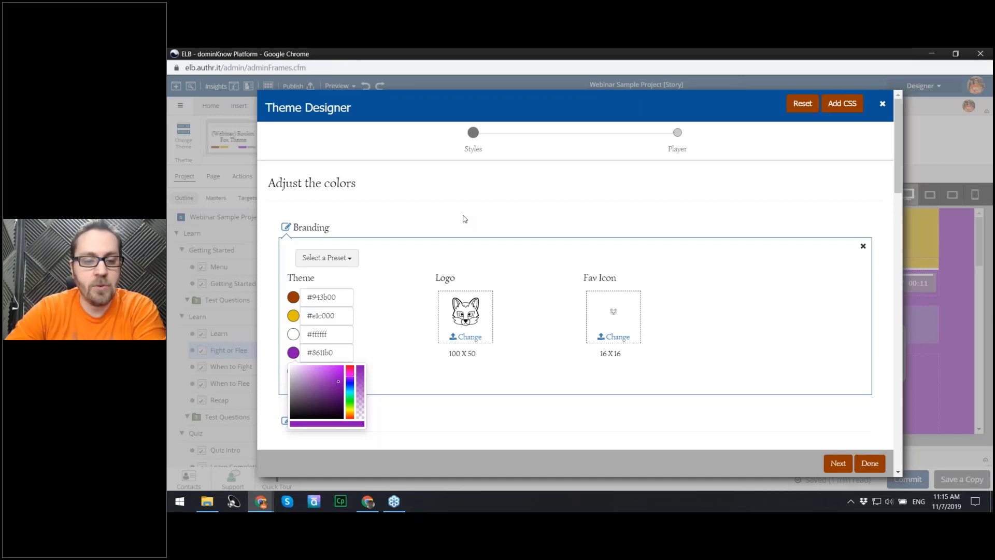
left_click(326, 403)
left_click_drag(326, 403, 276, 430)
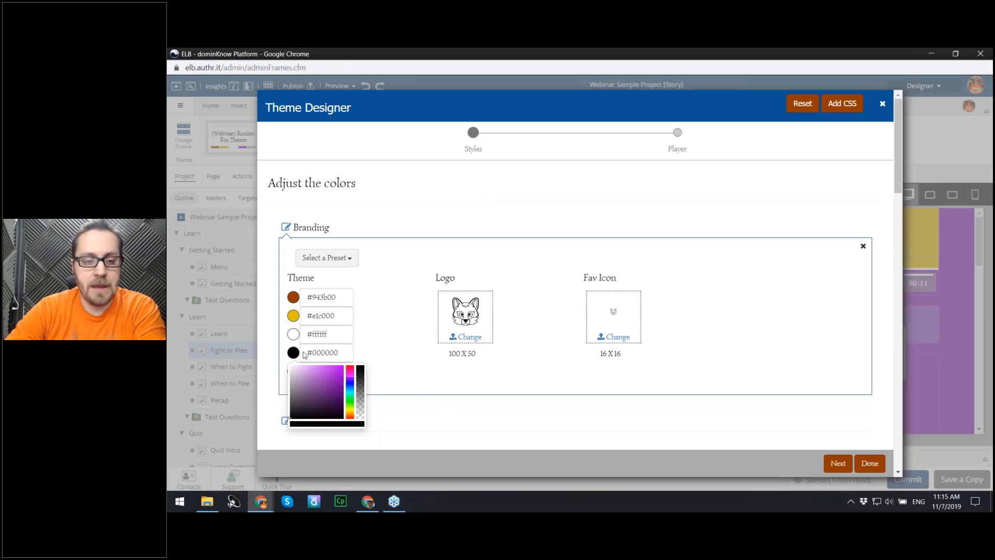
left_click(421, 378)
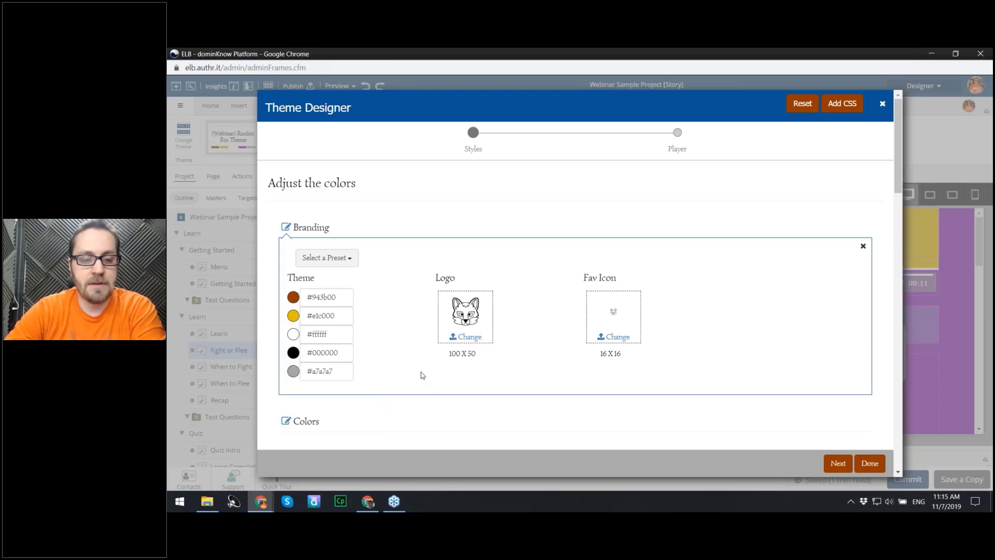
Step: Examine the variant's background, text, link and gray scale settings in the Colors section
scroll(421, 373, "down", 3)
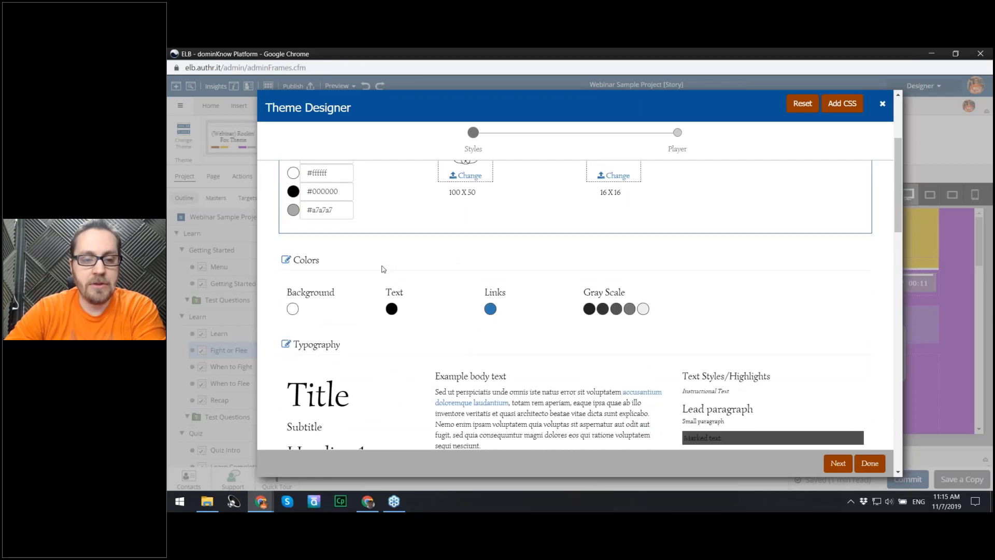
scroll(382, 267, "up", 3)
scroll(384, 270, "down", 2)
scroll(384, 270, "down", 1)
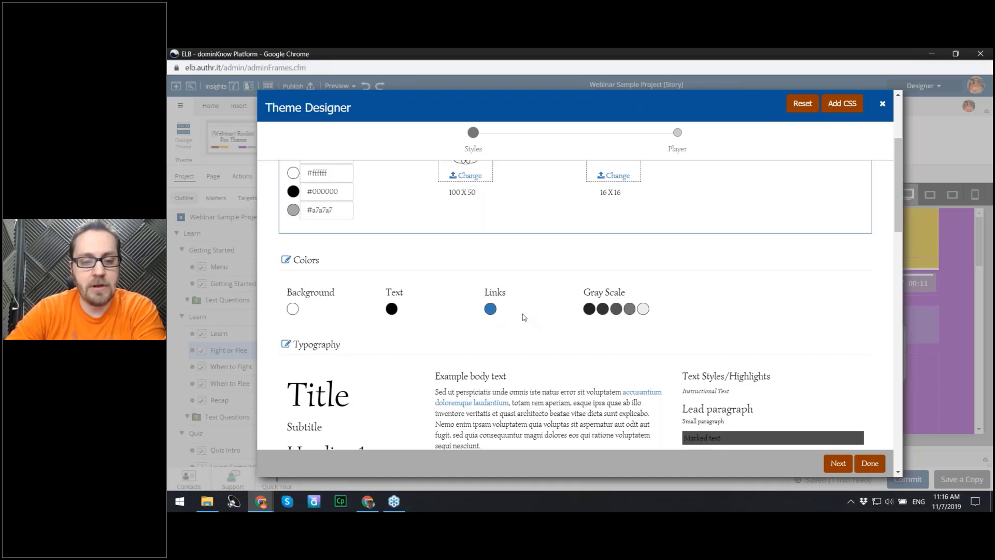
scroll(522, 313, "down", 3)
scroll(336, 310, "up", 3)
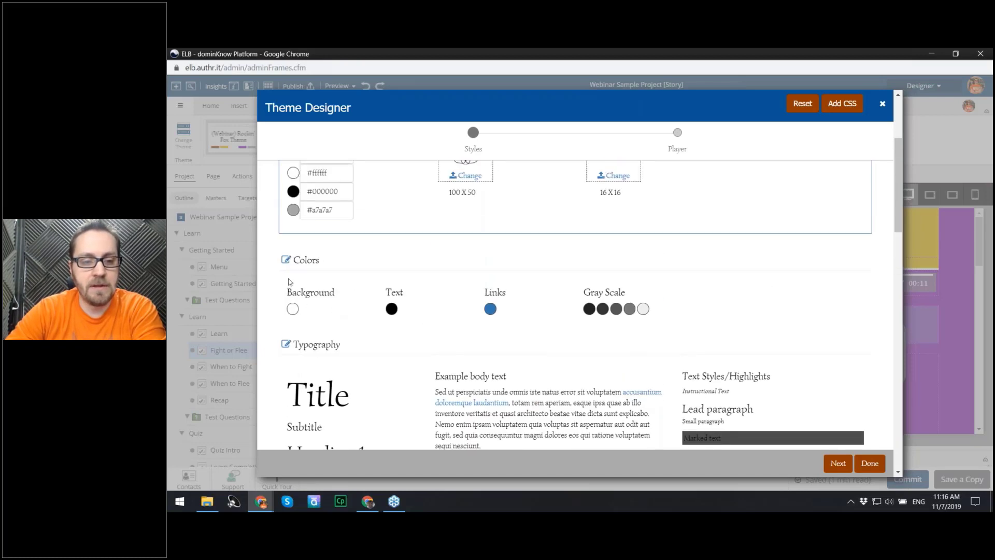
left_click(286, 260)
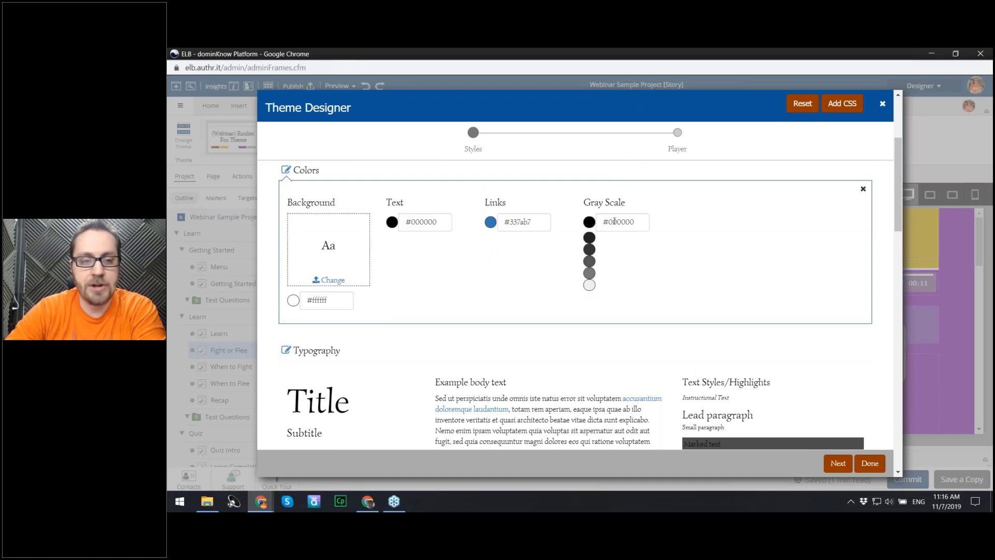
Step: Open the Typography options and browse the ready-made fonts offered for adding a font to the theme
scroll(403, 351, "down", 2)
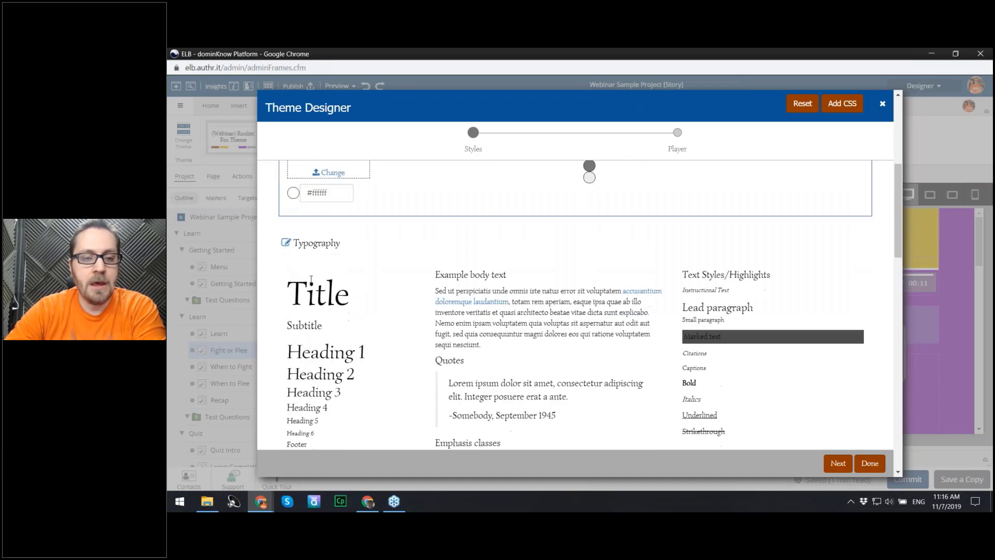
left_click(285, 242)
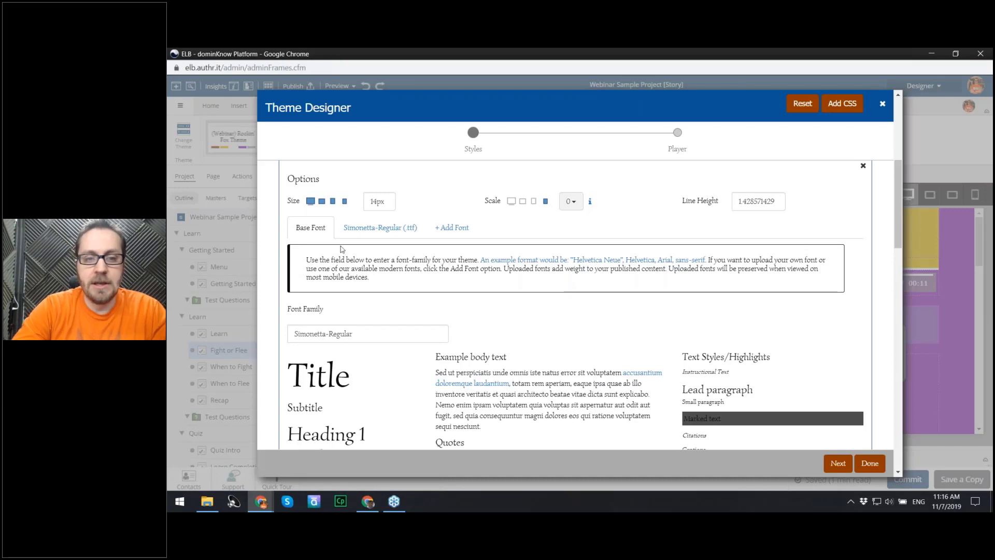
left_click(459, 232)
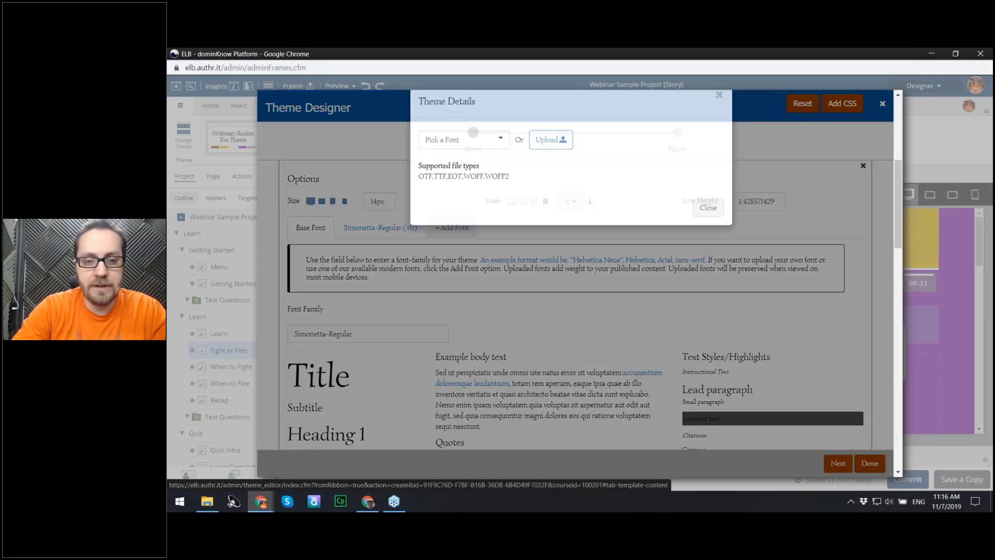
left_click(498, 160)
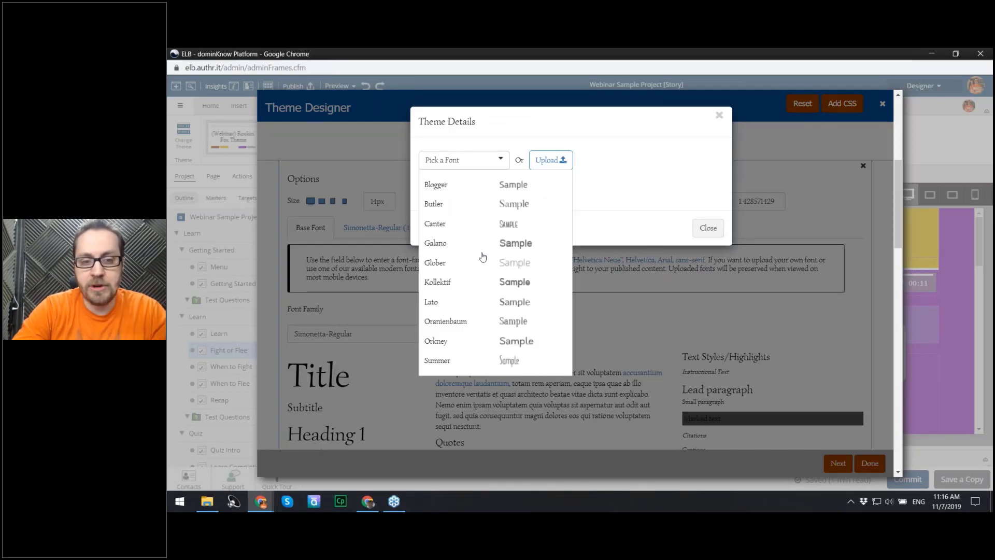
Step: Upload the Quicksand-Regular font file from the static folder inside the downloaded Quicksand folder to the theme
left_click(550, 165)
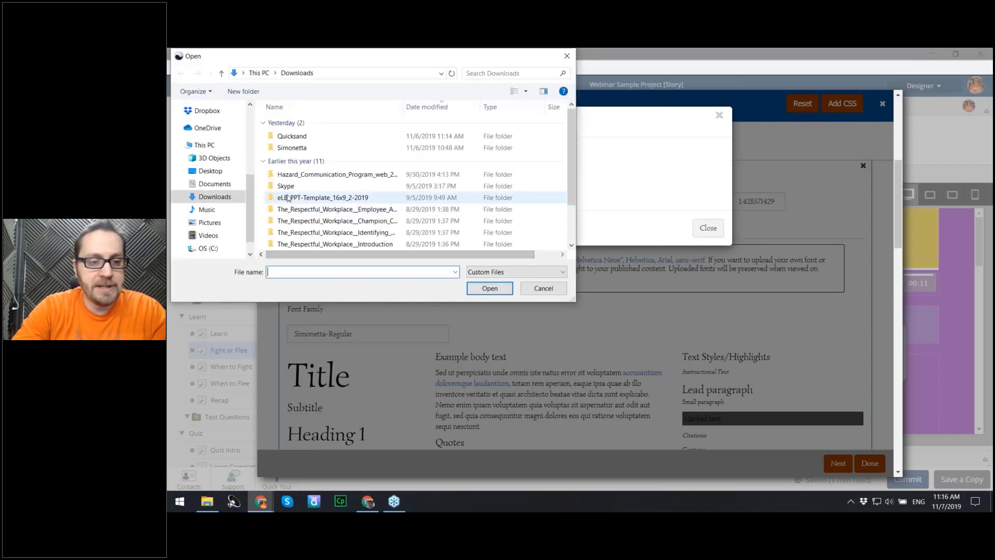
left_click(313, 142)
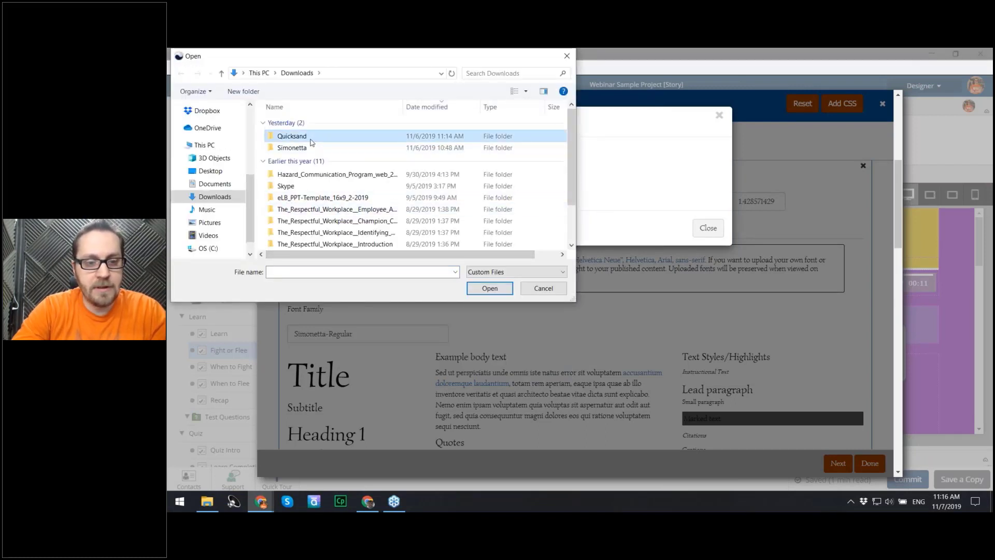
double_click(305, 141)
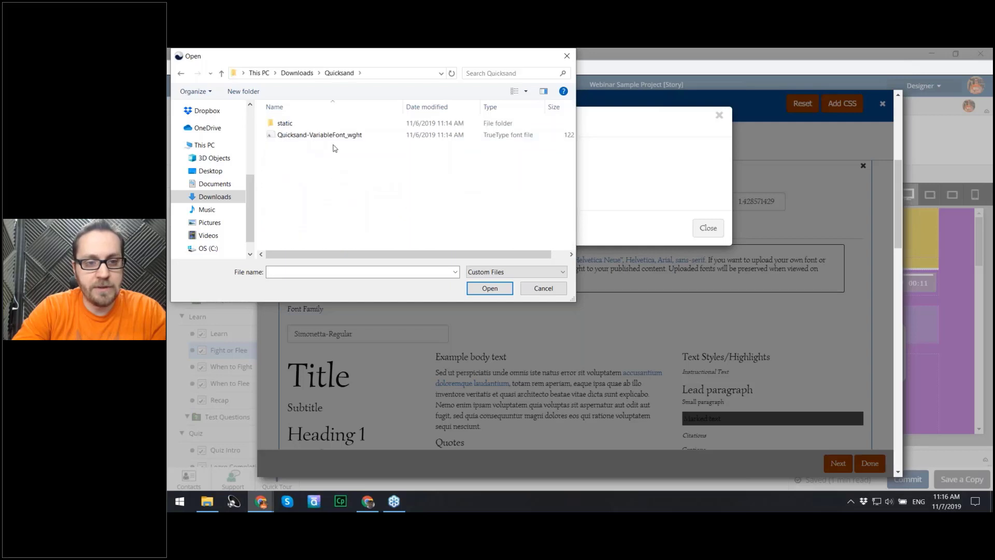
double_click(285, 123)
left_click(311, 158)
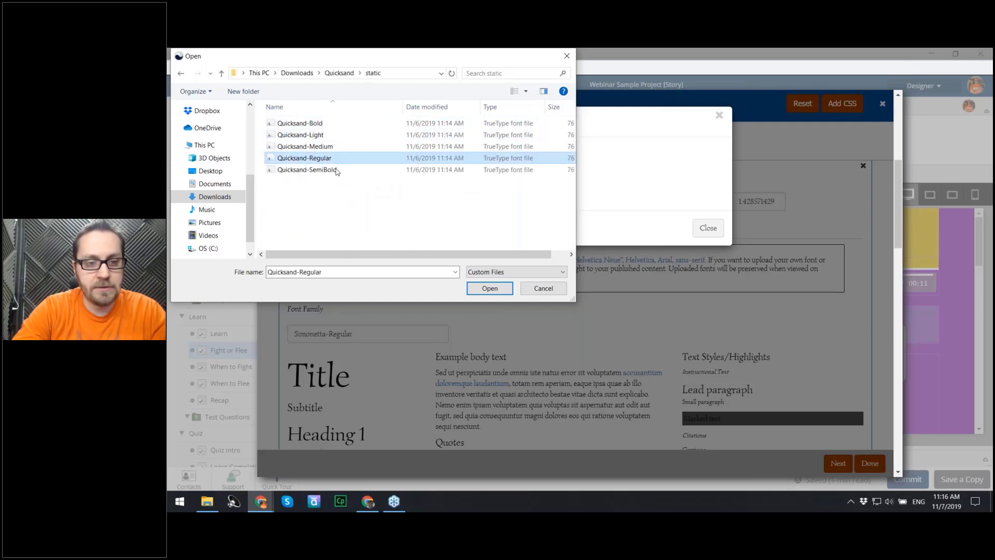
left_click(484, 293)
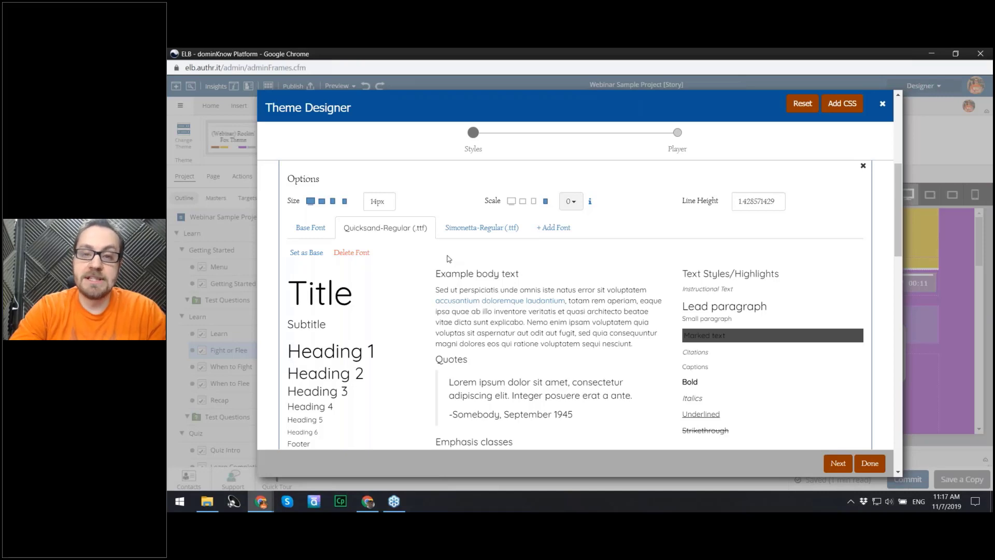
Step: Set the theme's base font family to Quicksand-Regular
left_click(310, 228)
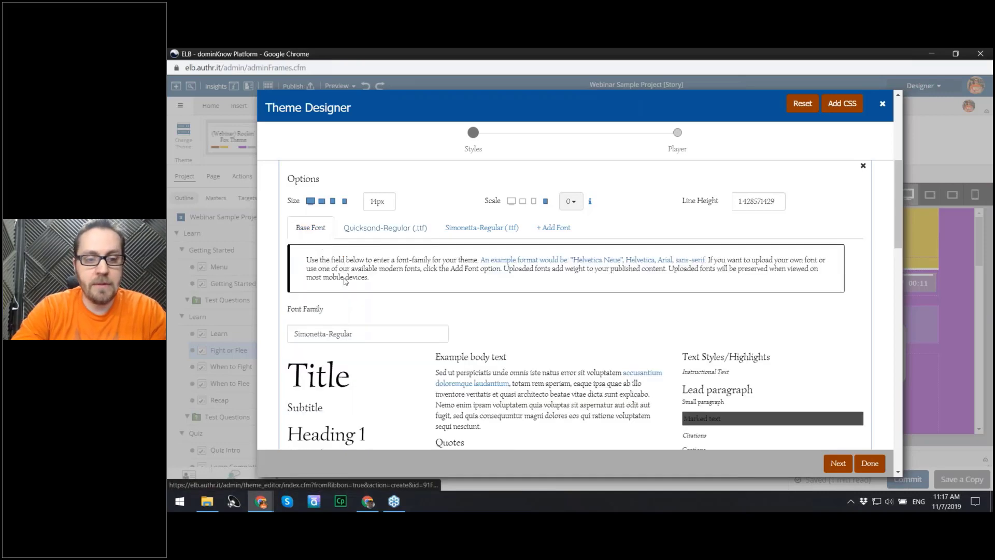
left_click(370, 335)
triple_click(367, 333)
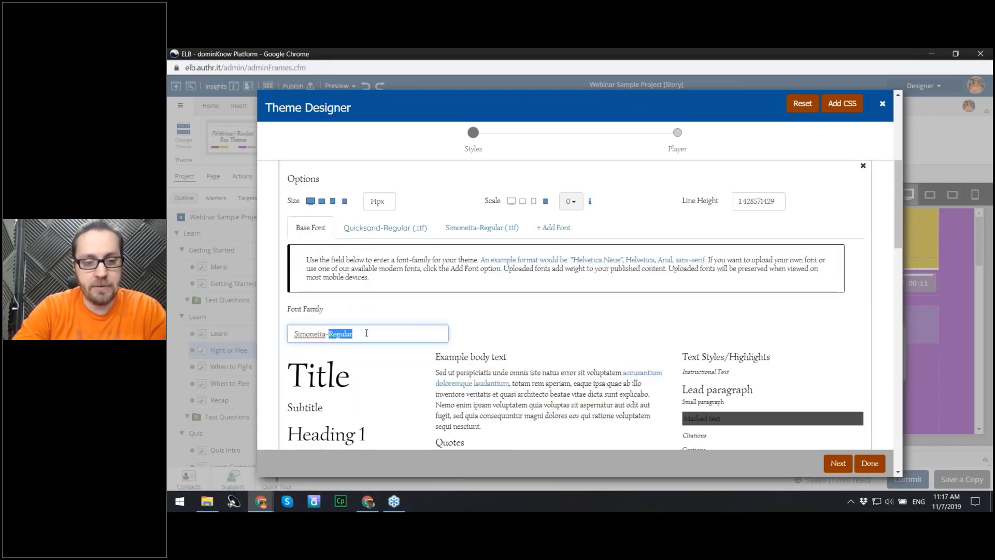
type("Quicksand")
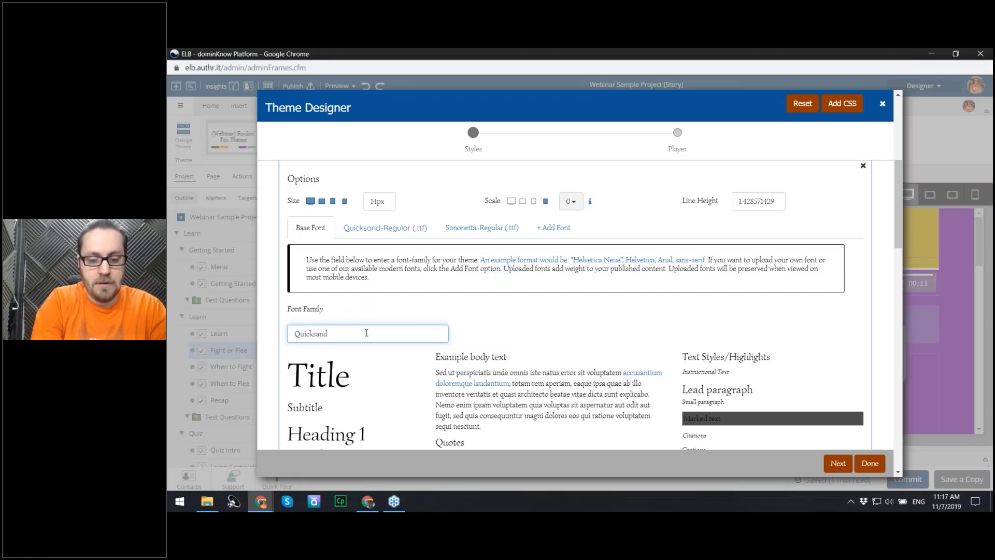
type("-Regular")
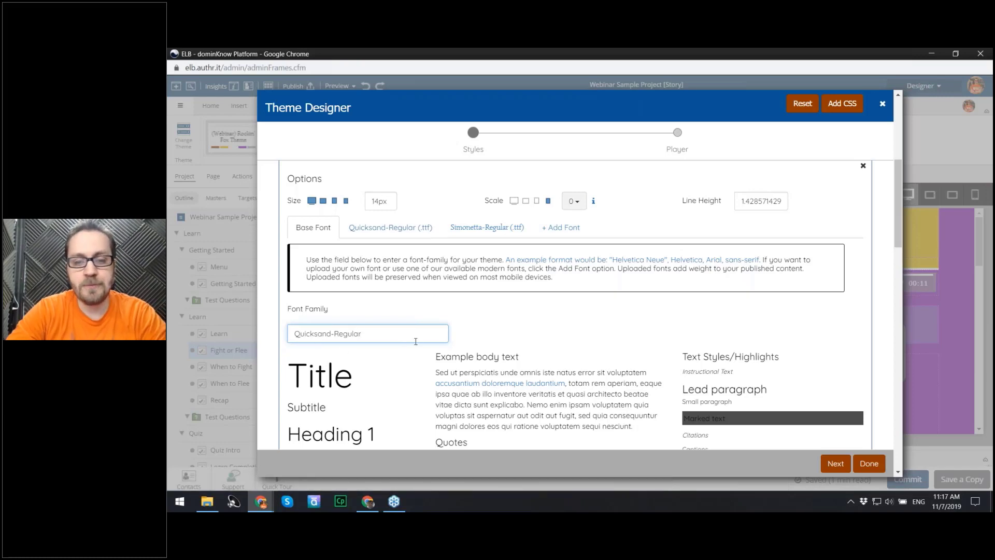
Step: Review the typography preview of the title, headings, body text and marked-text styles in the new base font
scroll(412, 345, "down", 3)
scroll(419, 339, "down", 1)
scroll(442, 305, "up", 1)
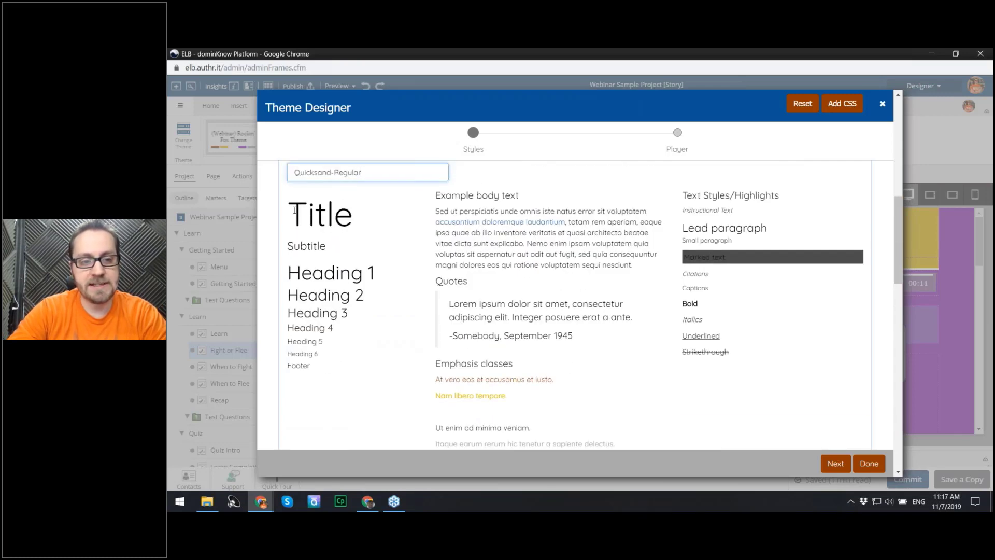
left_click_drag(295, 210, 330, 222)
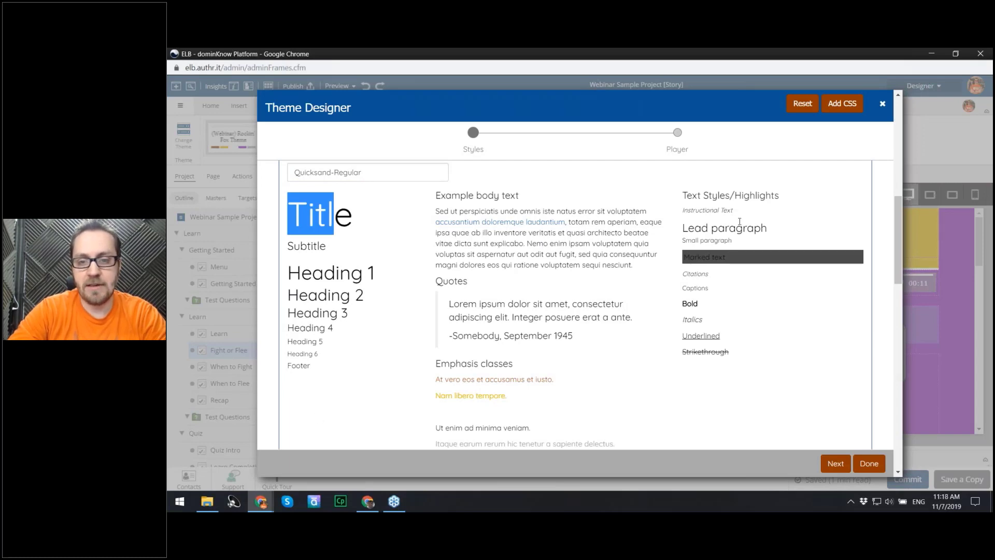
left_click(698, 256)
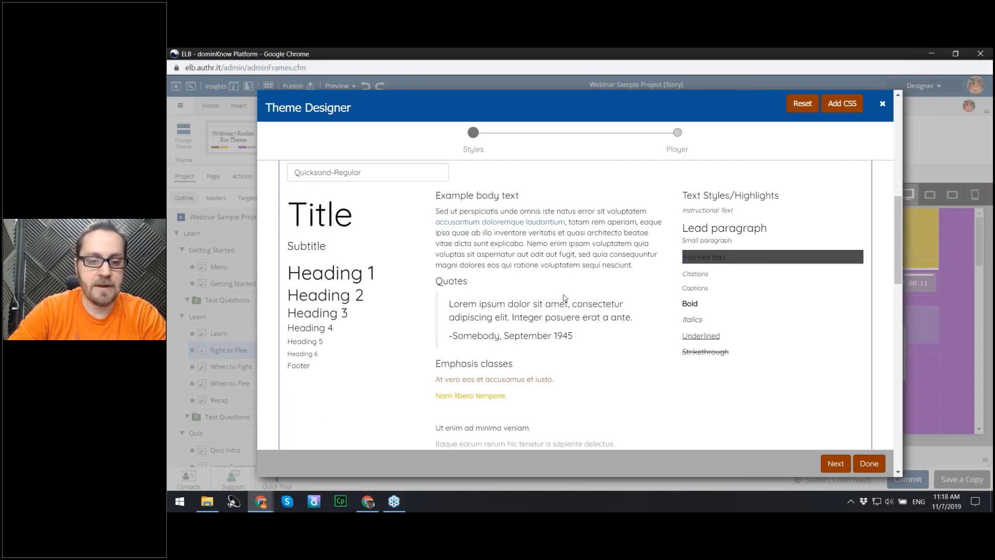
scroll(556, 281, "down", 6)
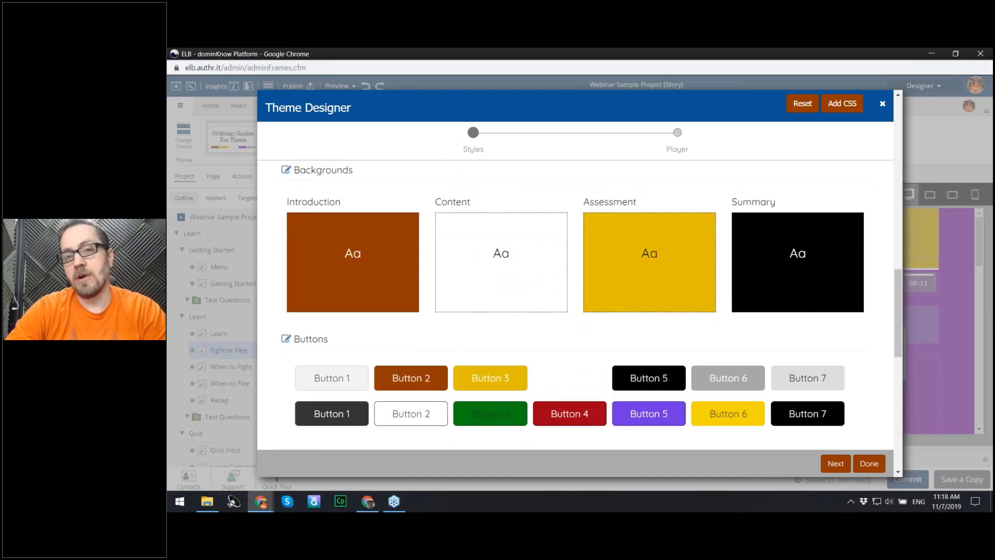
Step: Open the Backgrounds settings and read the full brand colour references used for the Introduction and Assessment backgrounds
left_click(285, 171)
scroll(398, 278, "up", 5)
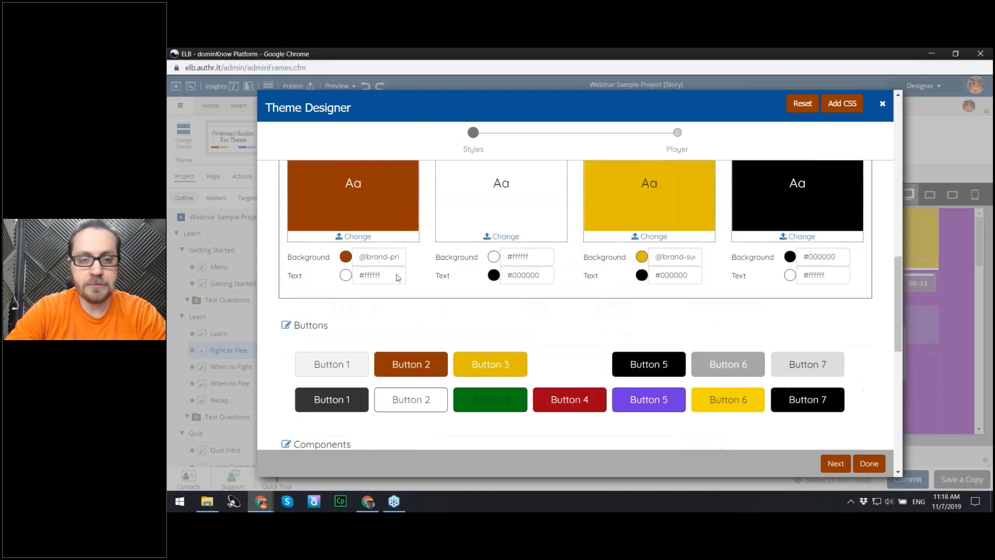
scroll(398, 278, "down", 1)
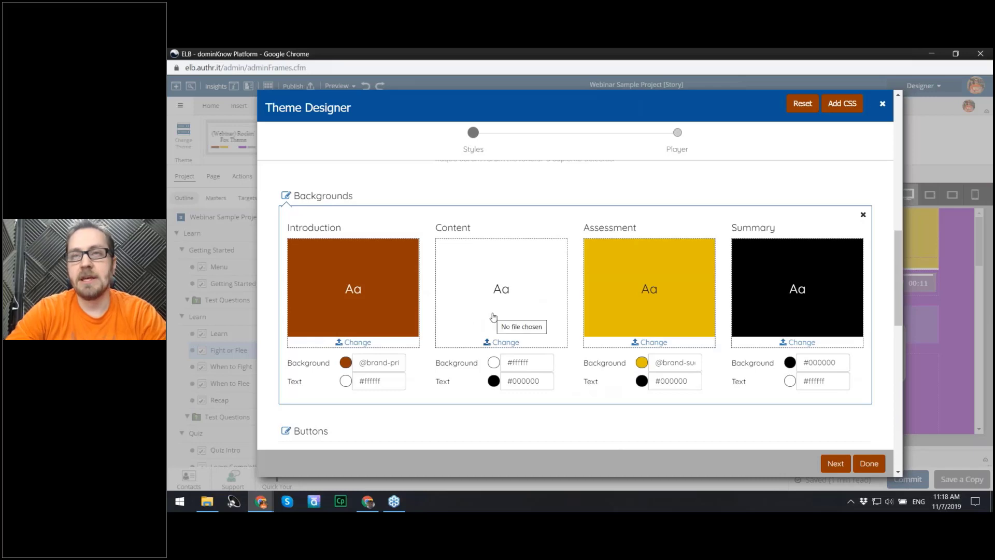
left_click(373, 363)
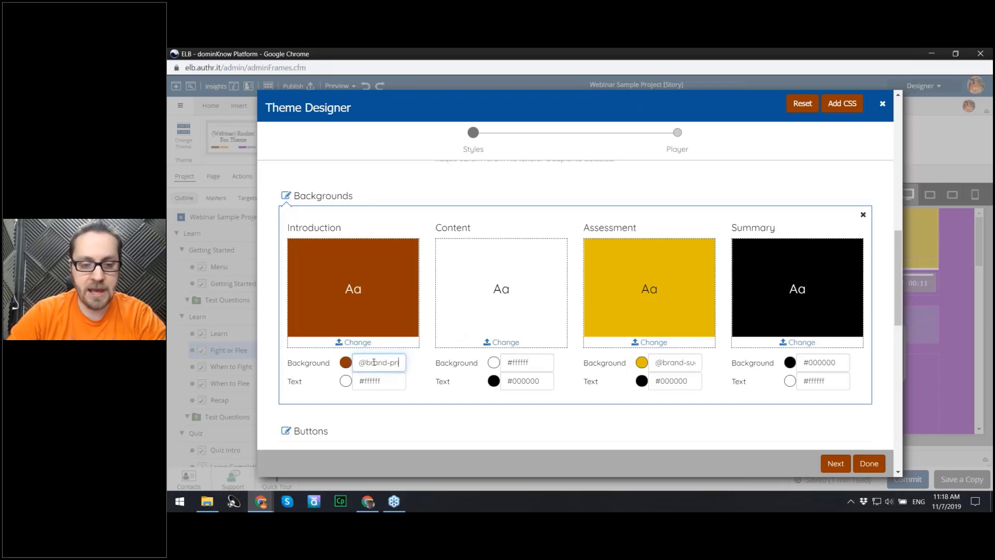
type("mary")
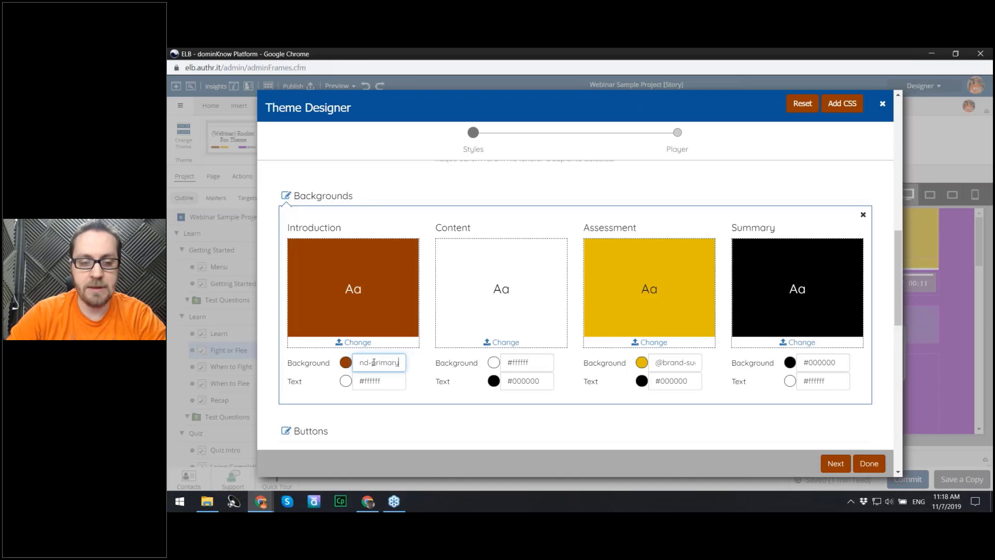
key("Home")
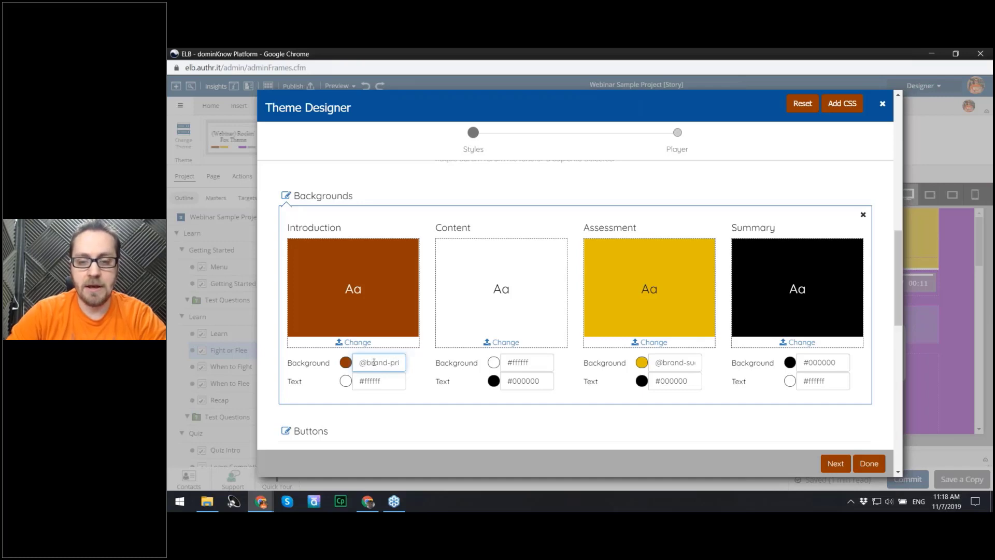
left_click(684, 362)
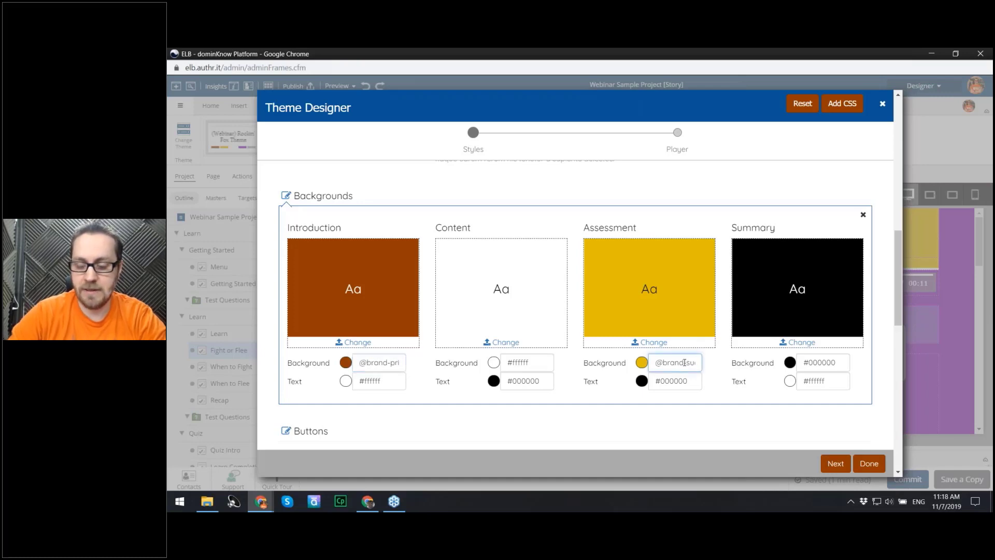
type("@brand-success")
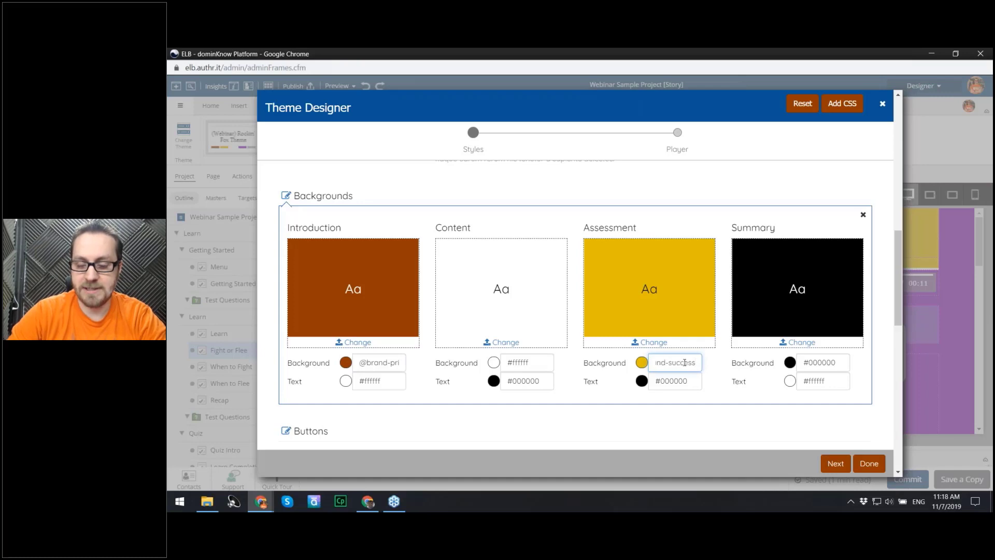
key("Home")
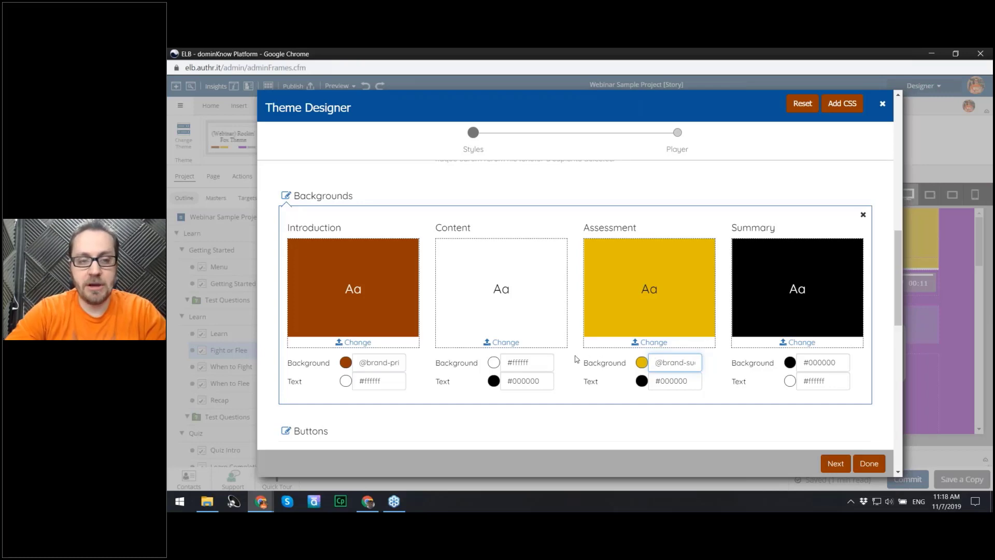
Step: Look up the brown theme colour in the Branding settings and use its hex value, #8e3d07, as the Introduction background colour
scroll(419, 338, "up", 2)
scroll(373, 304, "down", 4)
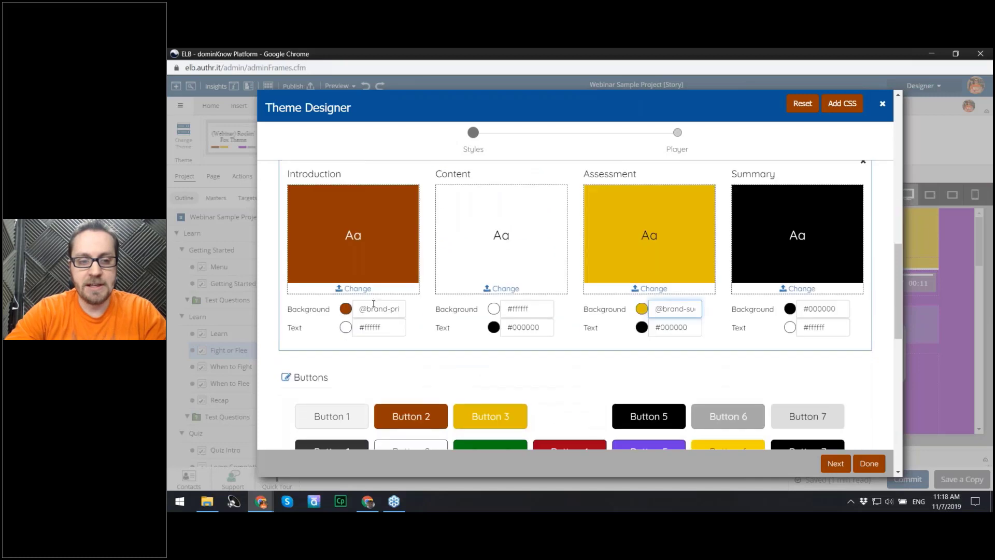
scroll(386, 304, "up", 8)
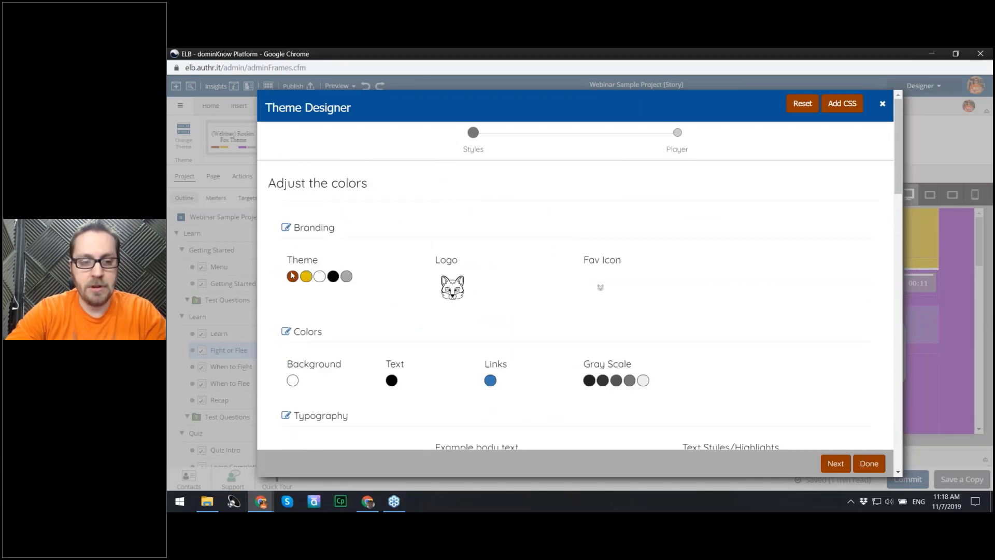
left_click(286, 227)
left_click(293, 297)
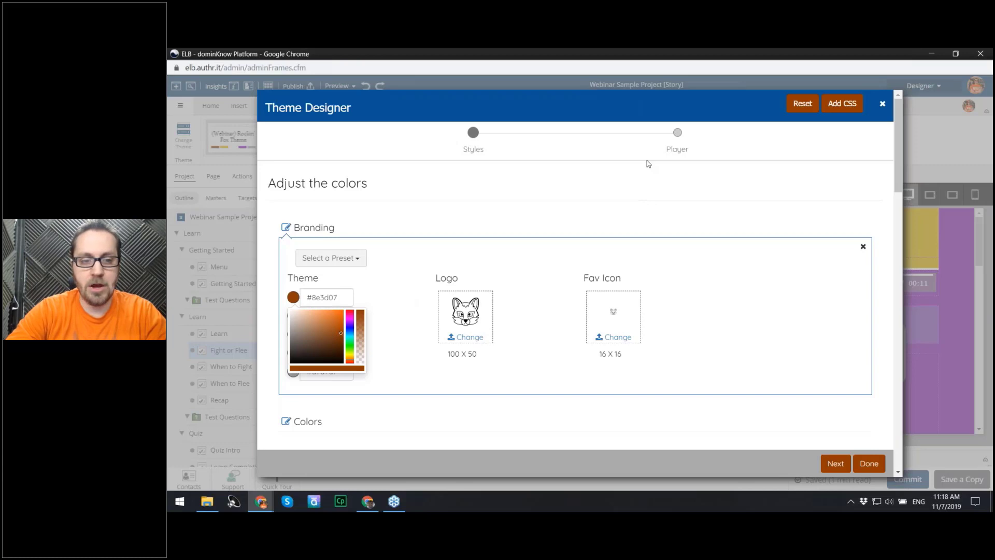
scroll(648, 164, "down", 10)
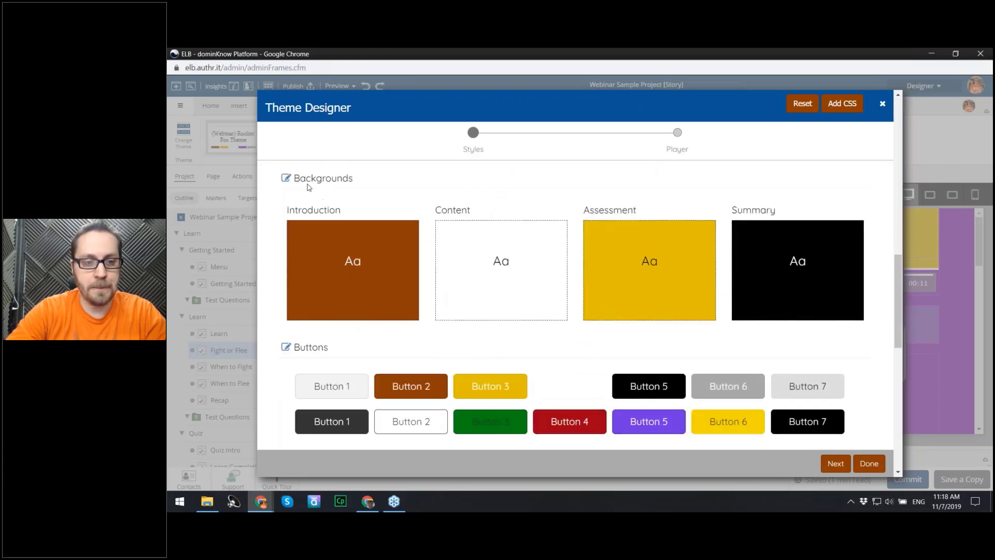
left_click(286, 178)
scroll(368, 306, "down", 2)
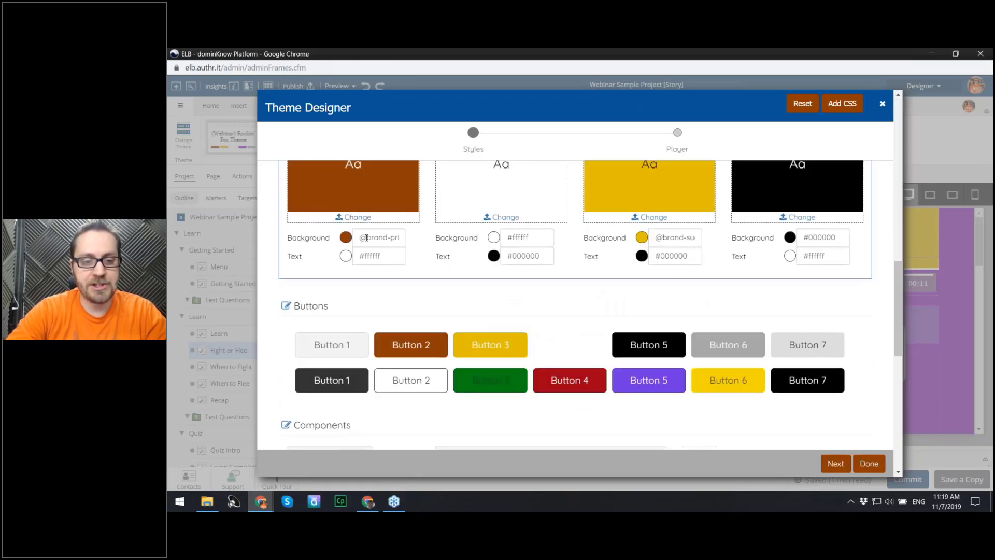
scroll(373, 249, "up", 2)
left_click(394, 345)
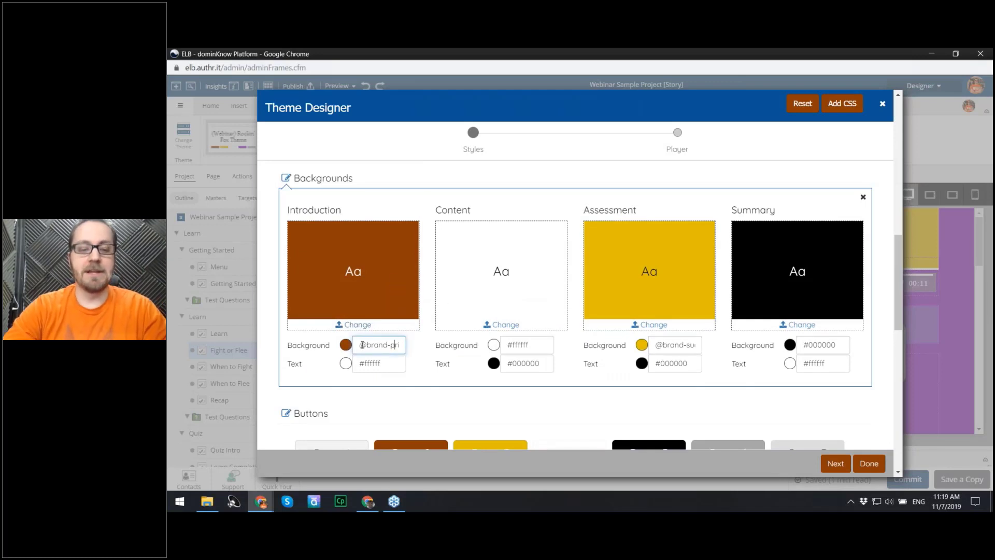
Step: Change the yellow theme colour in the Branding settings to green (#00e193) and close the section
scroll(365, 335, "up", 6)
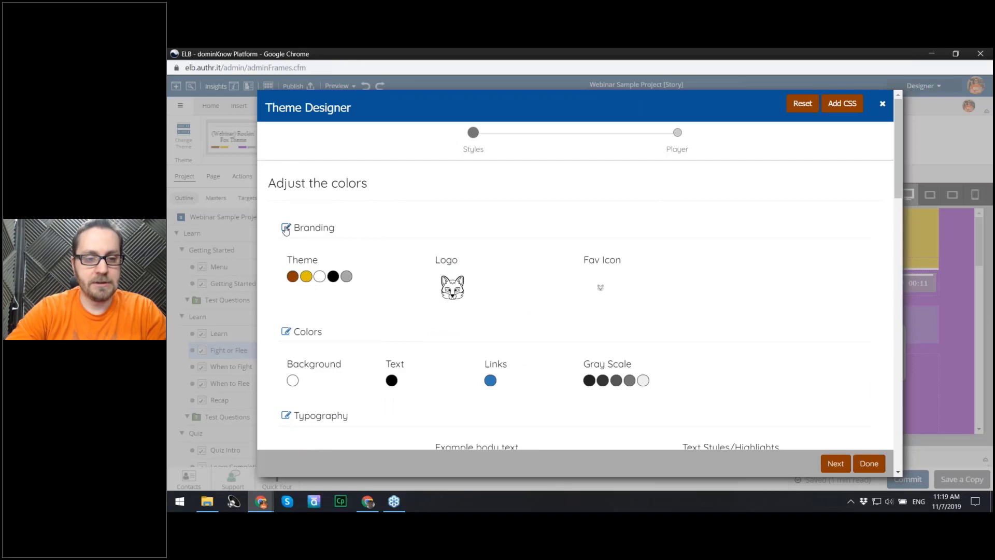
left_click(285, 228)
left_click(293, 315)
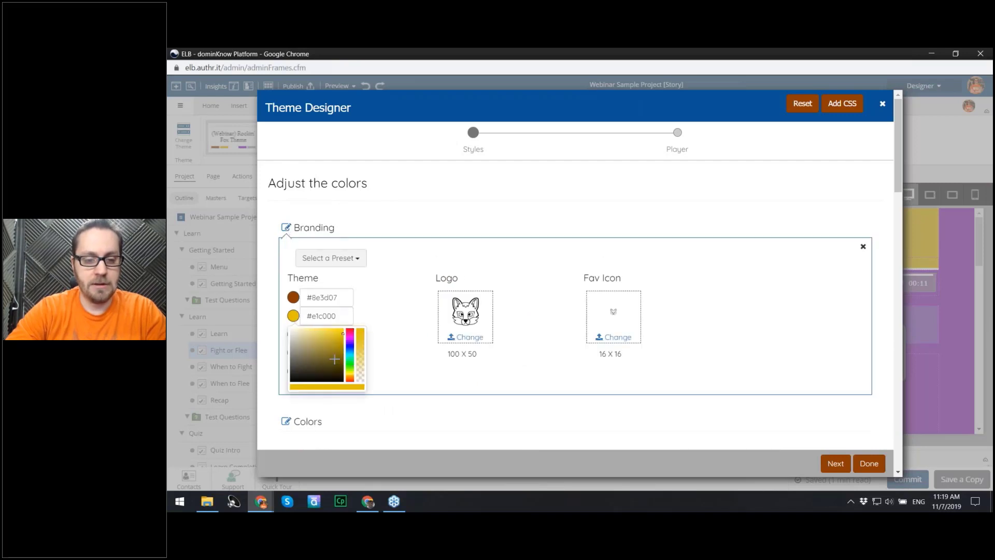
left_click(347, 358)
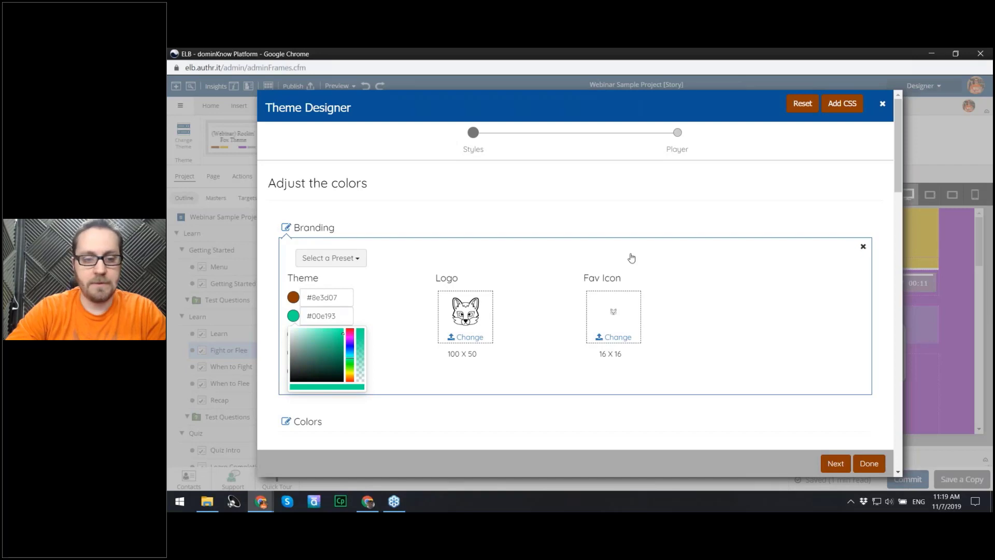
left_click(863, 246)
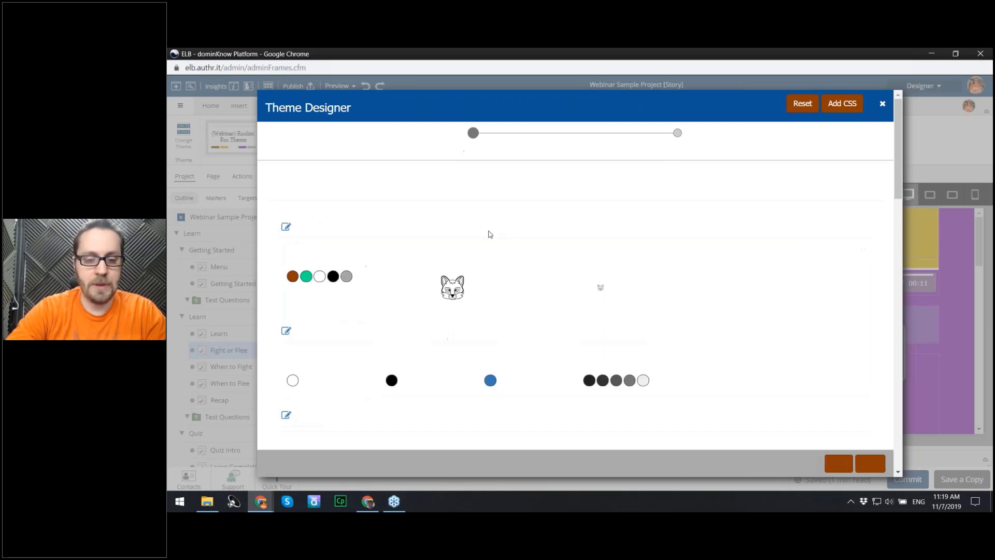
Step: Examine how the Introduction and Assessment backgrounds and the theme buttons respond to the changed brand colour
scroll(622, 259, "down", 5)
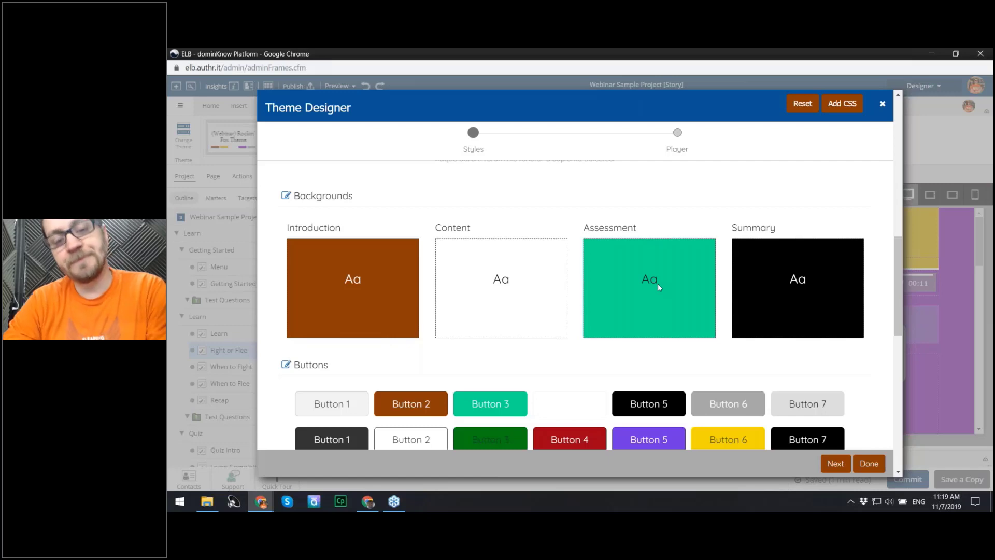
left_click(287, 197)
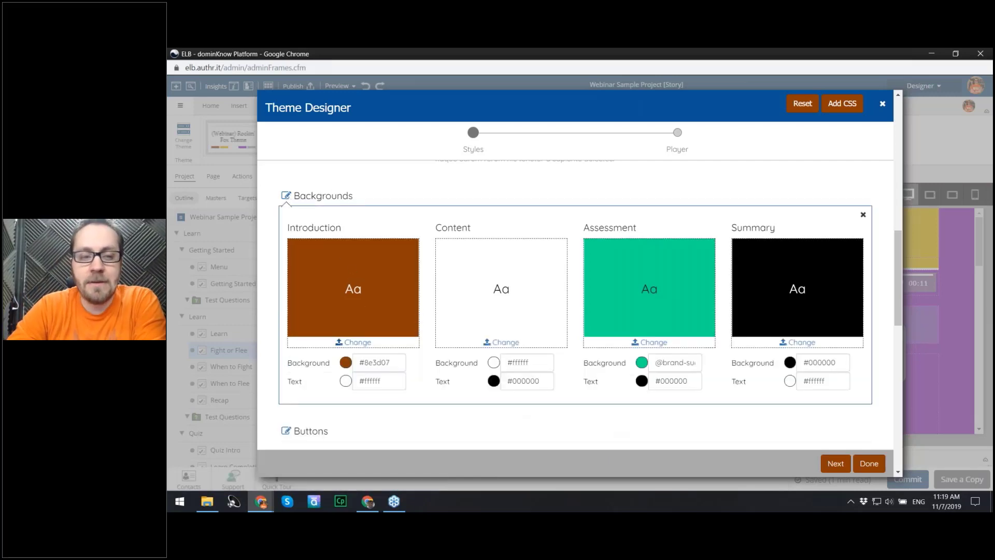
left_click_drag(348, 228, 287, 228)
left_click(465, 223)
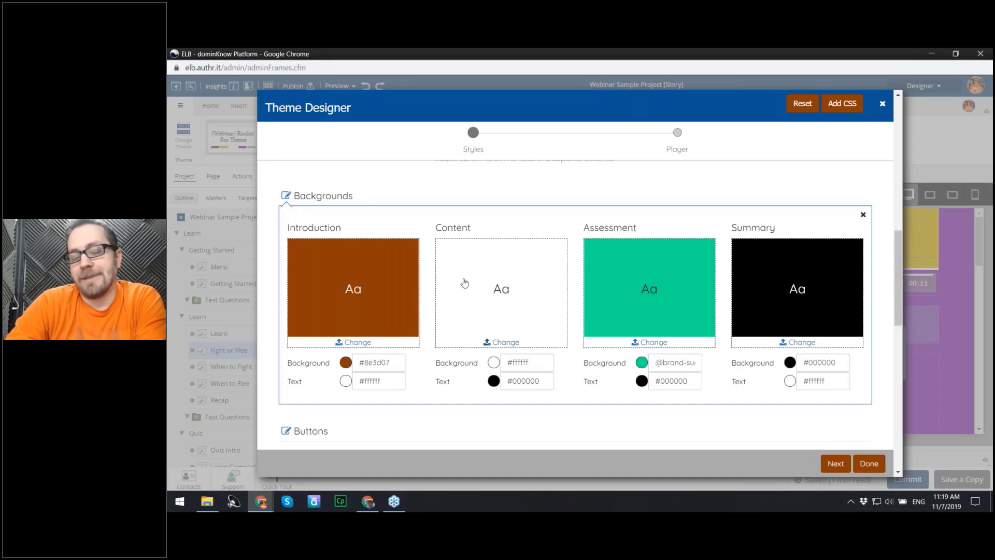
scroll(426, 303, "down", 3)
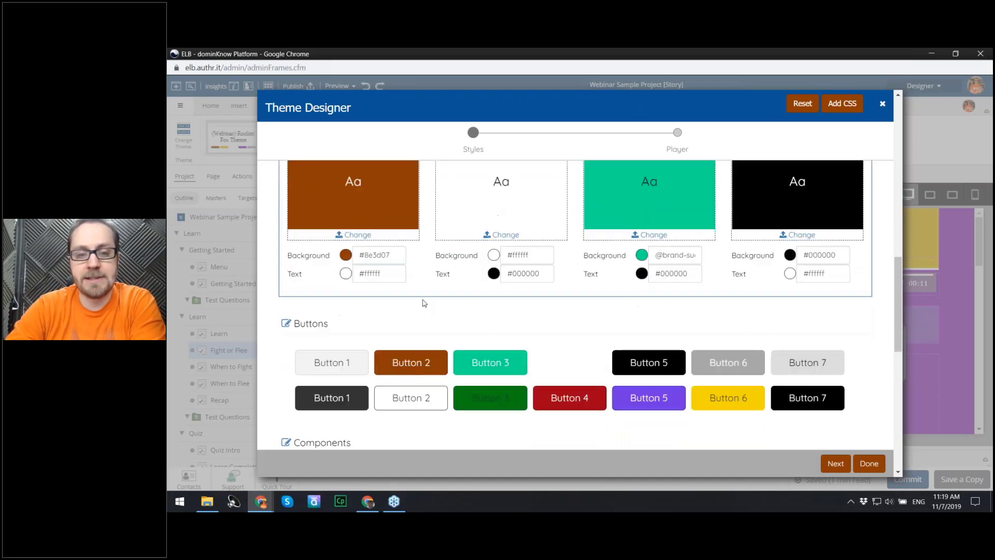
Step: Open the Buttons settings of the theme and examine the default and hover colours of each button style
scroll(423, 304, "up", 3)
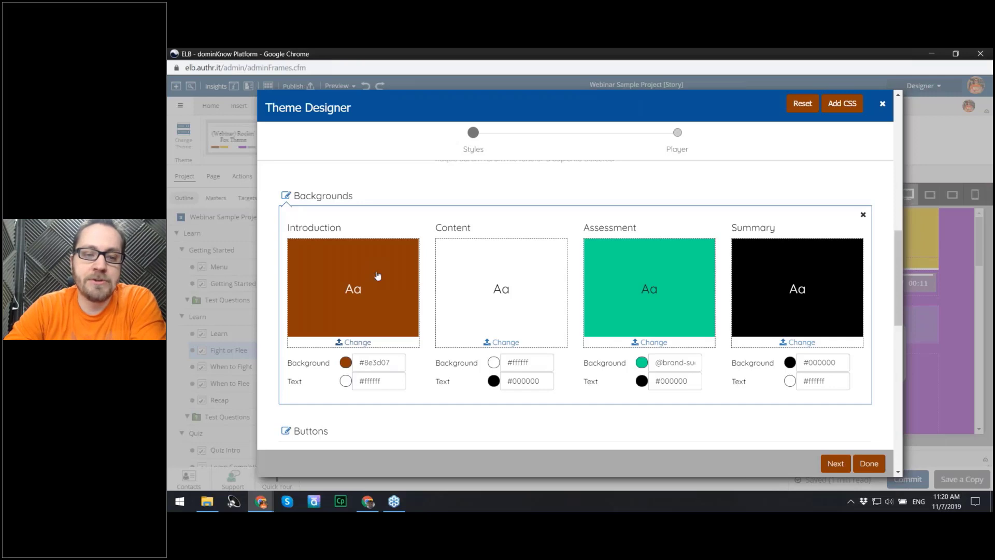
scroll(378, 278, "down", 2)
scroll(726, 238, "up", 1)
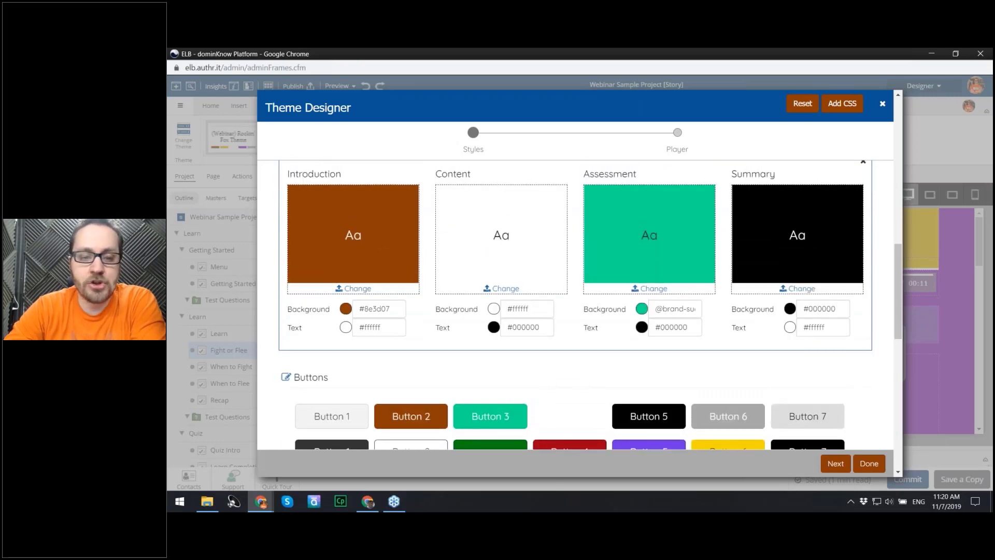
scroll(516, 331, "down", 3)
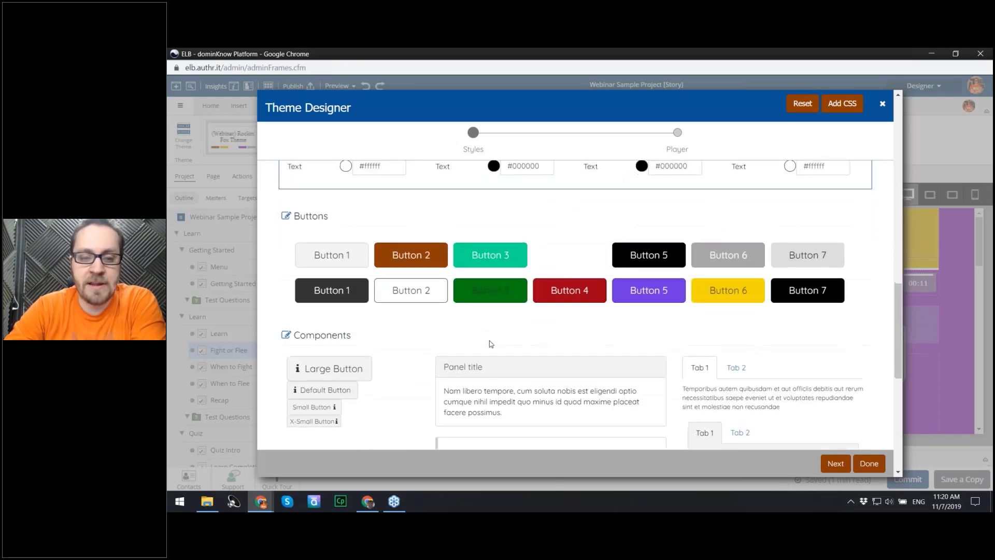
left_click(285, 216)
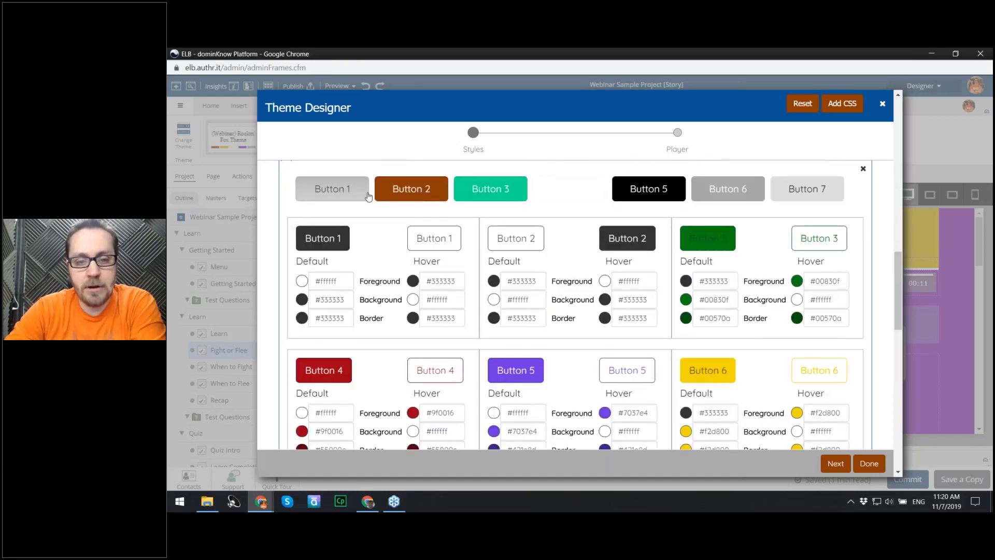
scroll(374, 204, "up", 1)
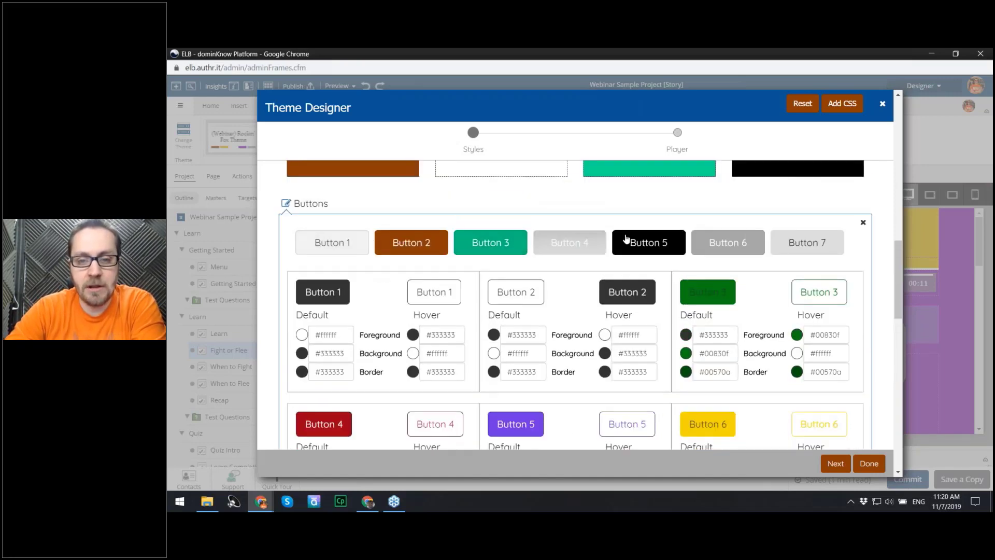
scroll(380, 297, "down", 2)
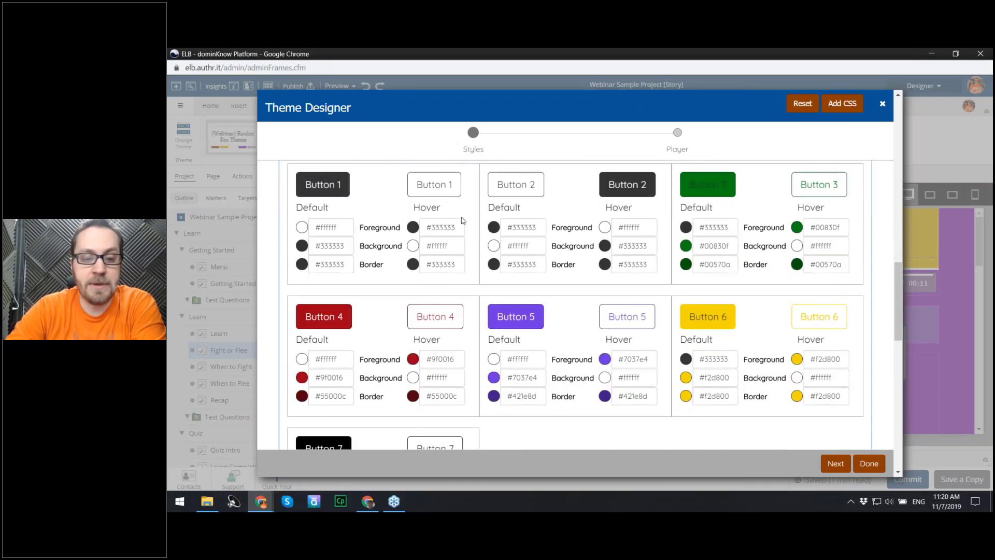
scroll(471, 276, "down", 3)
scroll(451, 287, "up", 5)
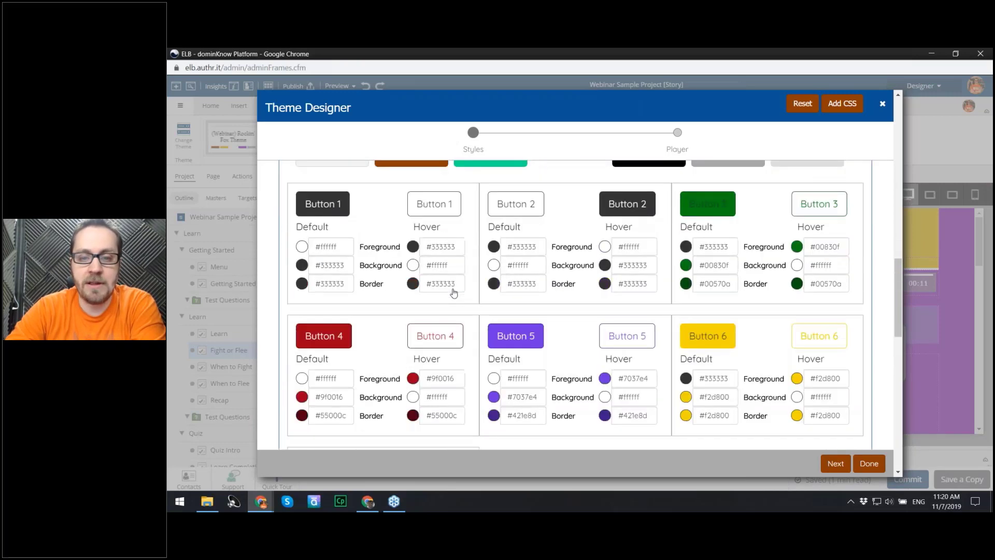
scroll(499, 333, "down", 2)
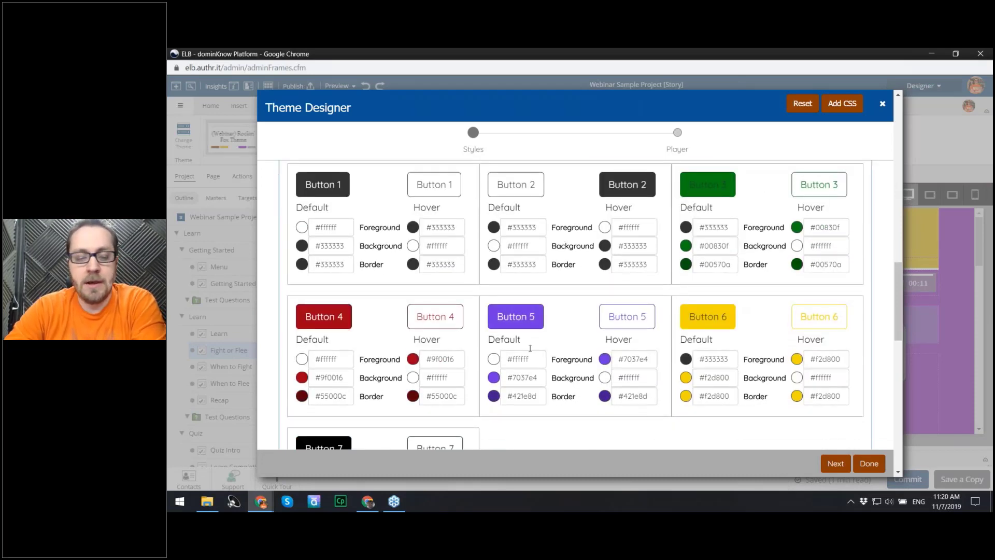
Step: Open the Assessment settings and examine the correct and incorrect answer colours and the available feedback icon sets
scroll(516, 317, "down", 2)
scroll(490, 333, "down", 6)
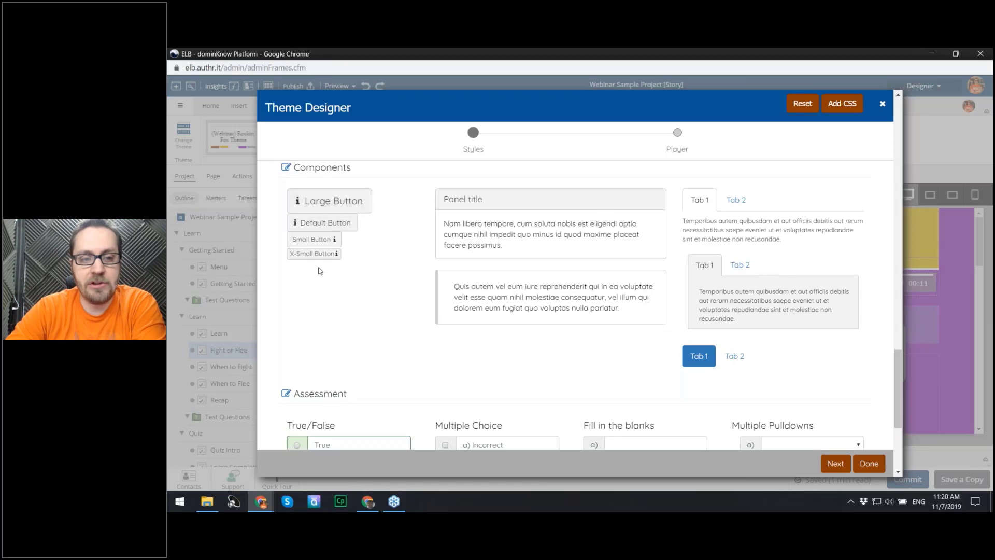
scroll(522, 268, "down", 2)
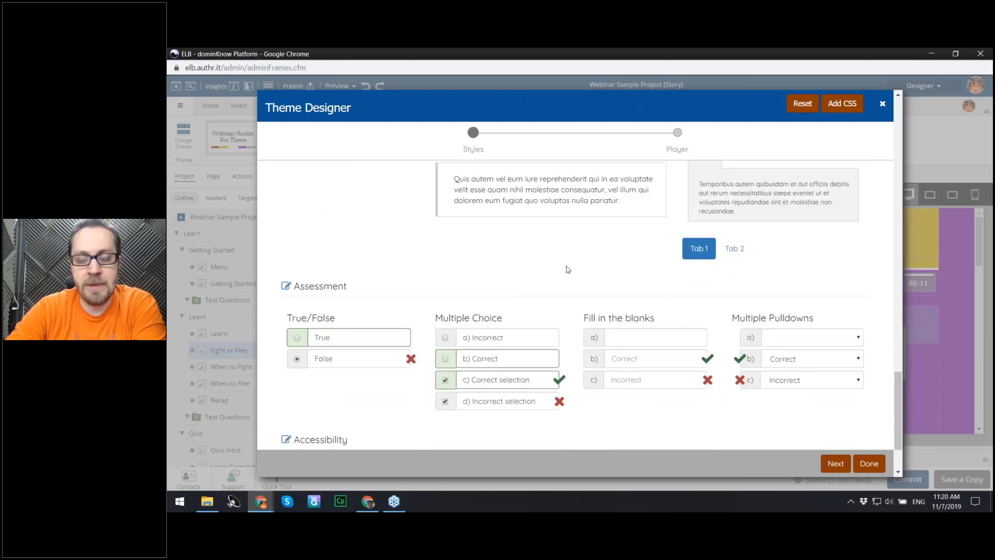
scroll(522, 268, "down", 2)
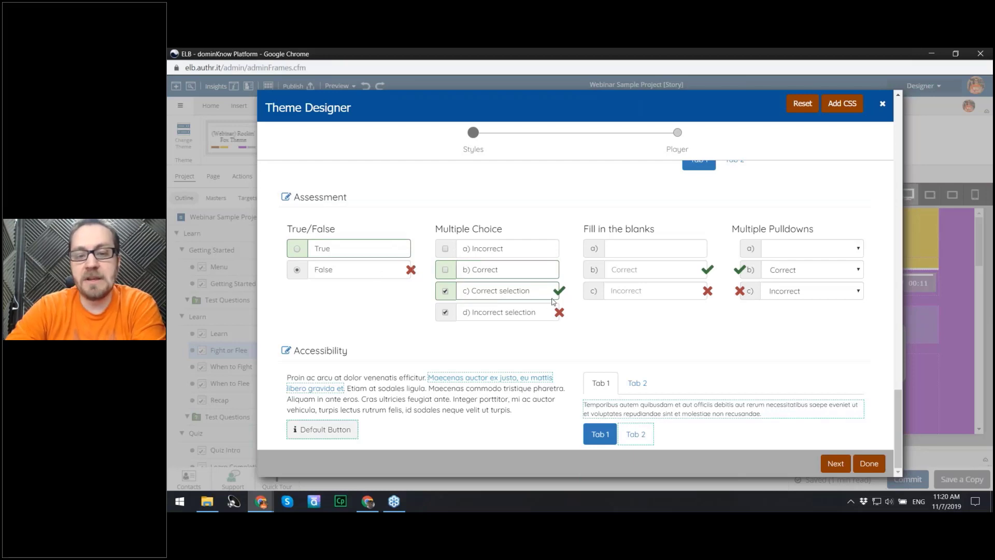
left_click(285, 200)
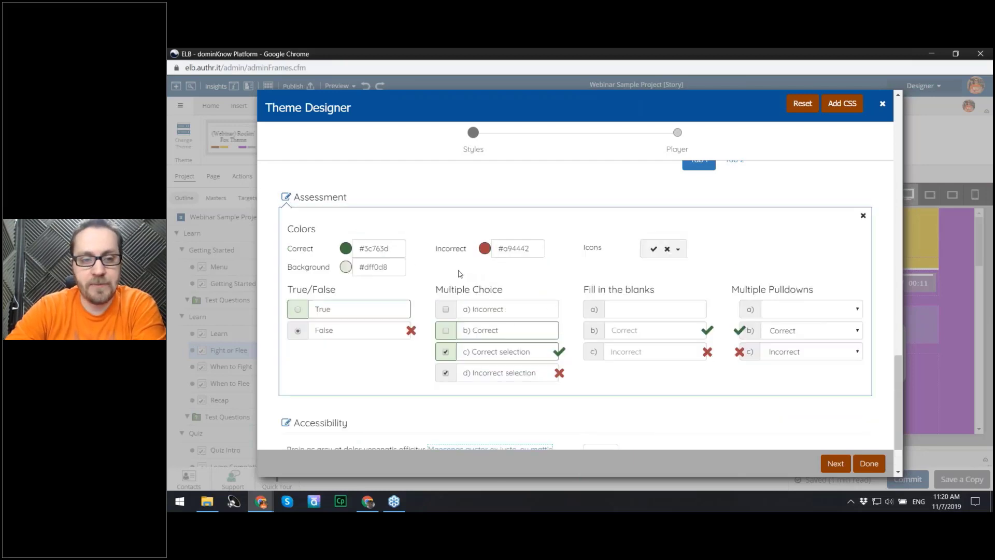
scroll(418, 260, "down", 1)
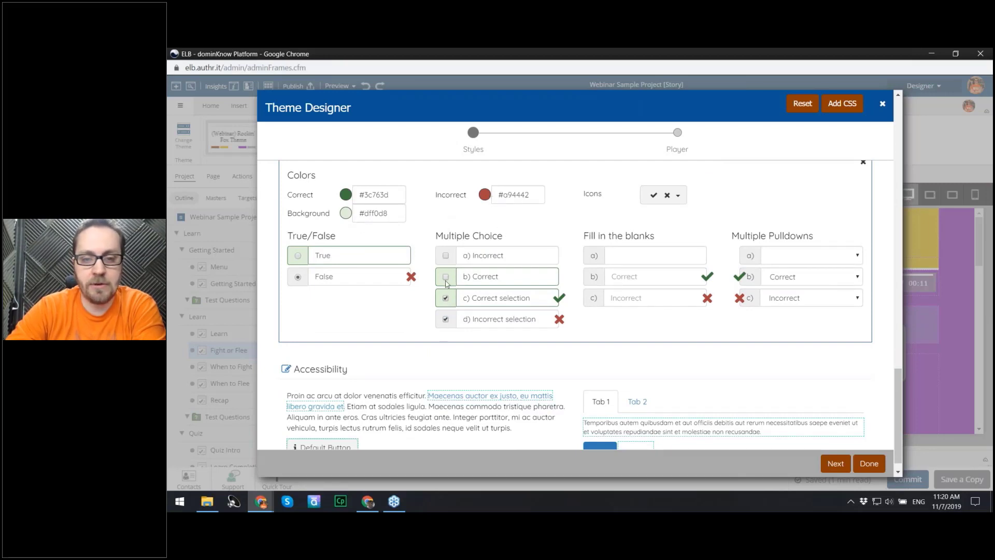
left_click(664, 195)
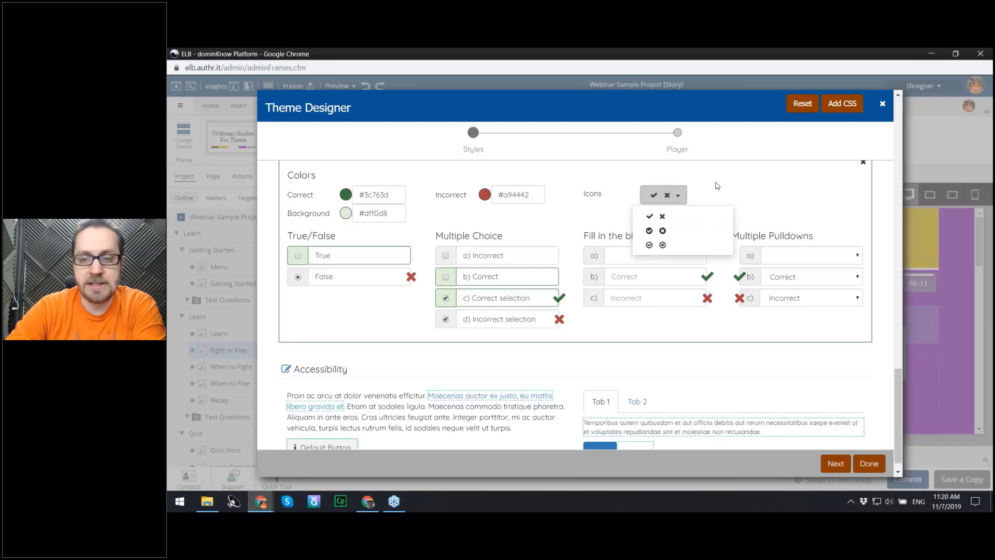
left_click(782, 176)
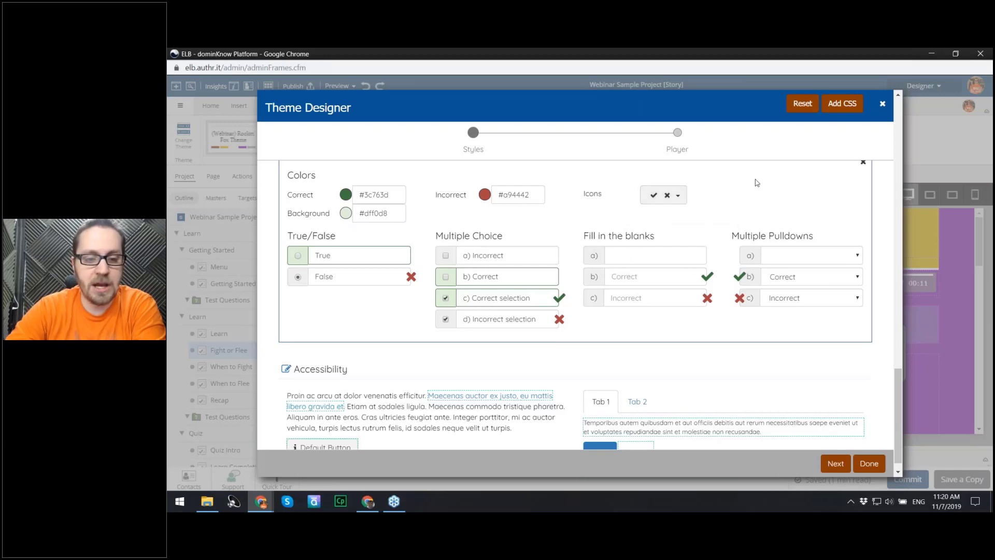
scroll(738, 190, "down", 1)
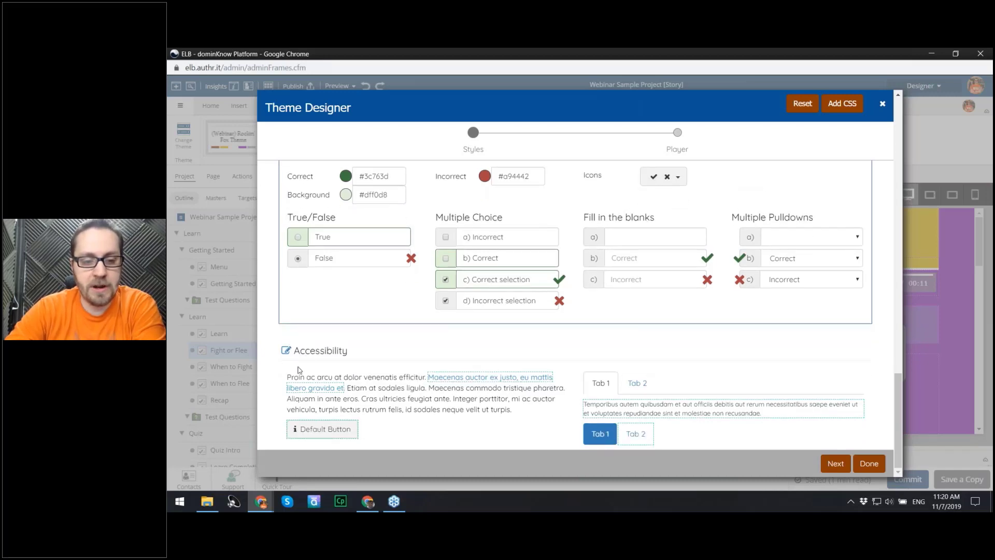
Step: Go on to the Player stage and open the Hero Square settings to examine its text, preview and display options
left_click(835, 464)
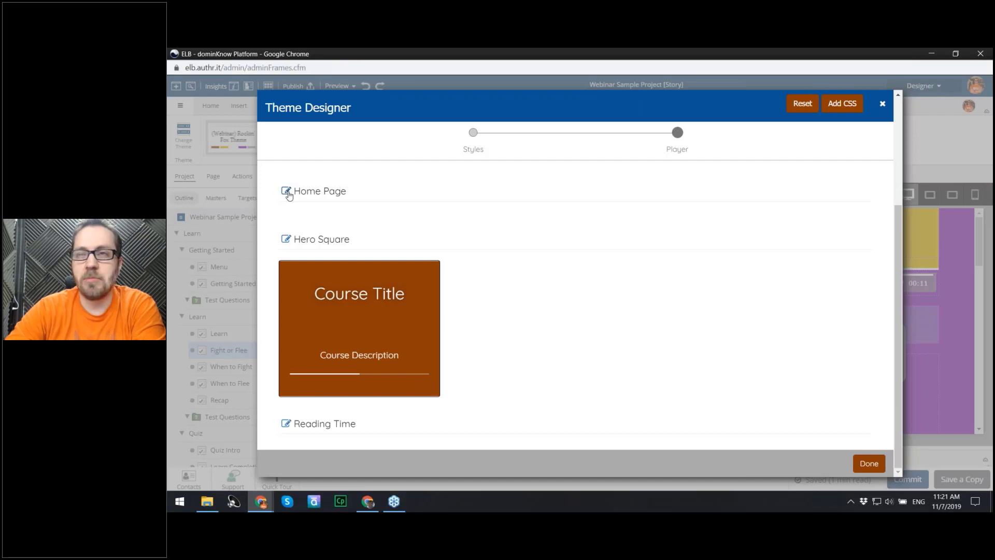
left_click(286, 239)
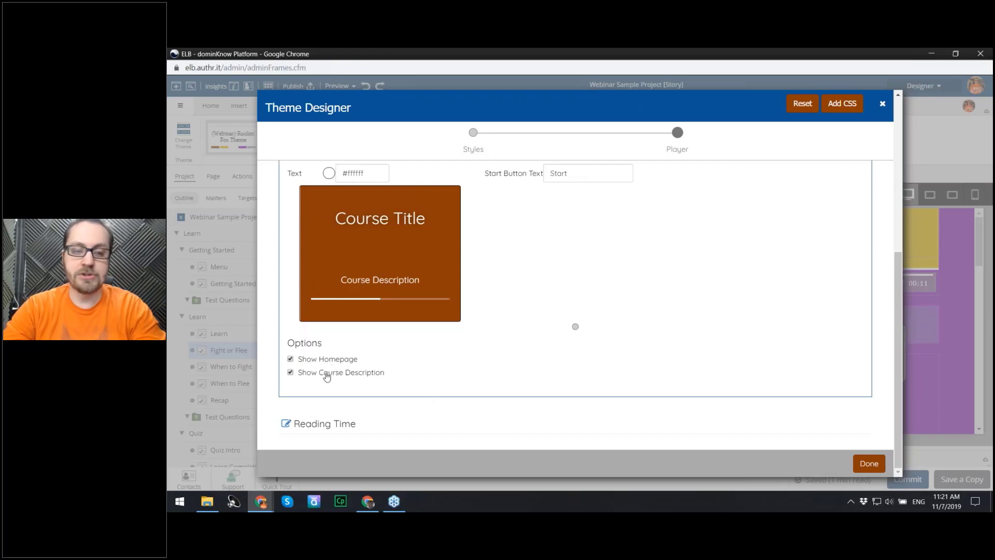
scroll(331, 355, "up", 4)
scroll(330, 353, "down", 2)
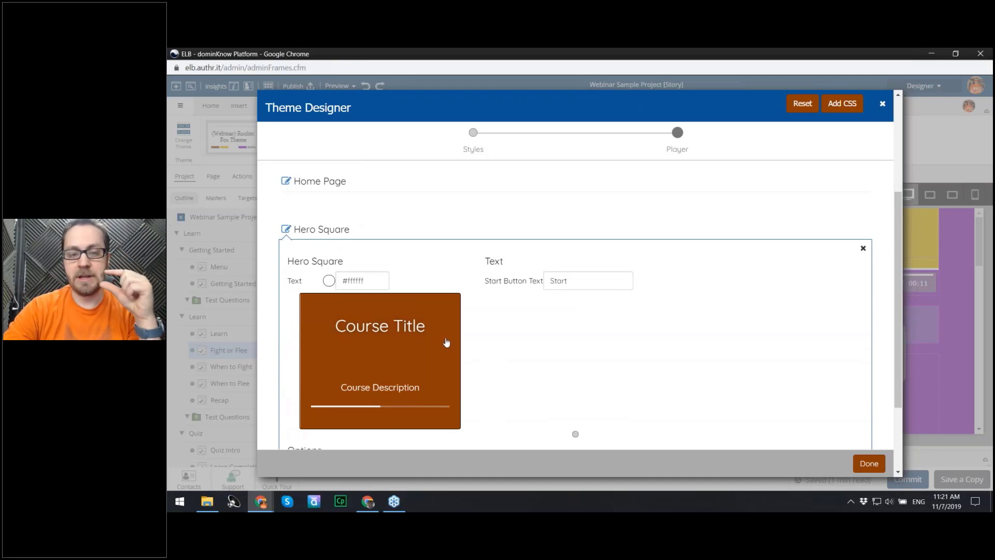
scroll(446, 342, "down", 2)
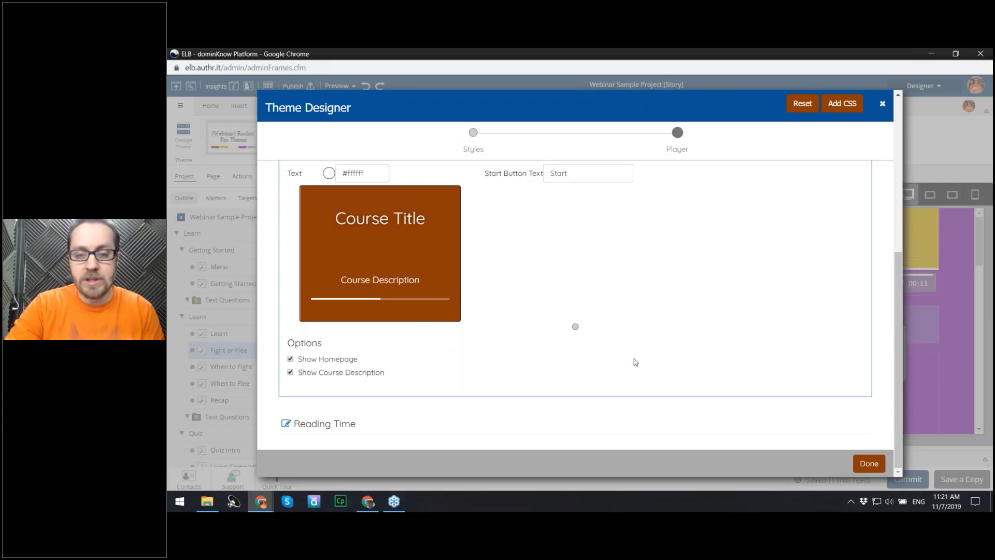
Step: Finish the theme design and save the variant with the title "(Webinar) Rockin' Badger Theme"
left_click(869, 463)
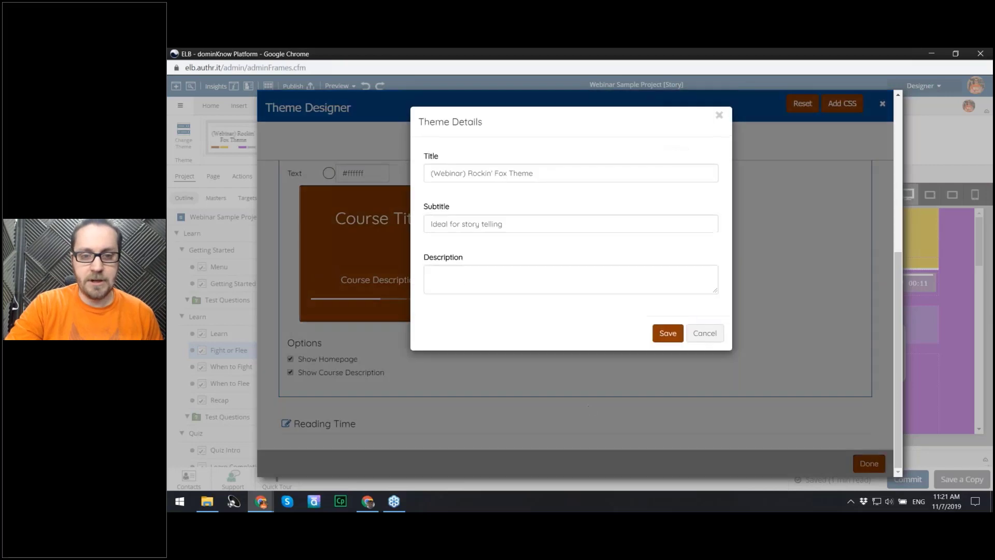
double_click(502, 177)
type("Badger")
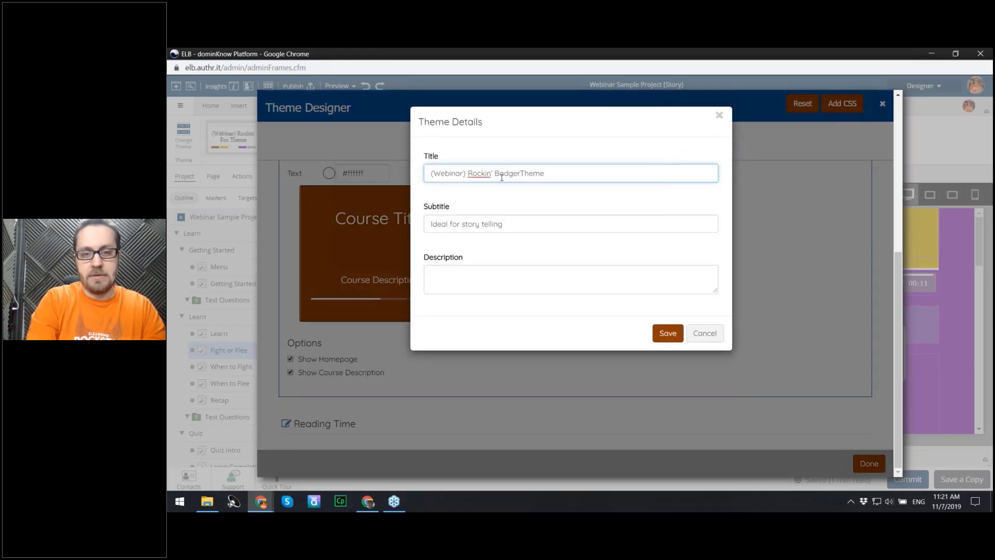
left_click(660, 338)
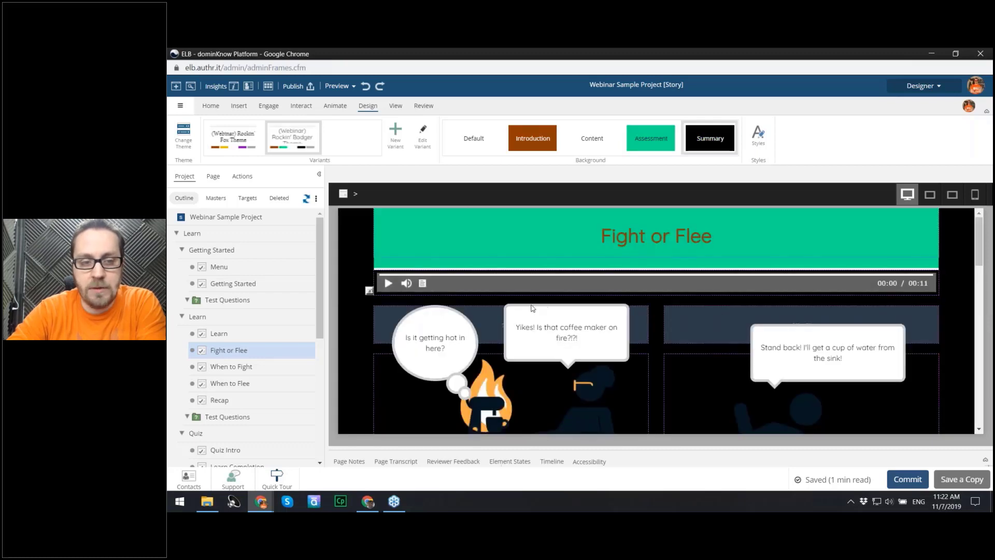
Step: Examine how the new variant's colours, font and backgrounds look throughout the Fight or Flee page
scroll(613, 271, "down", 5)
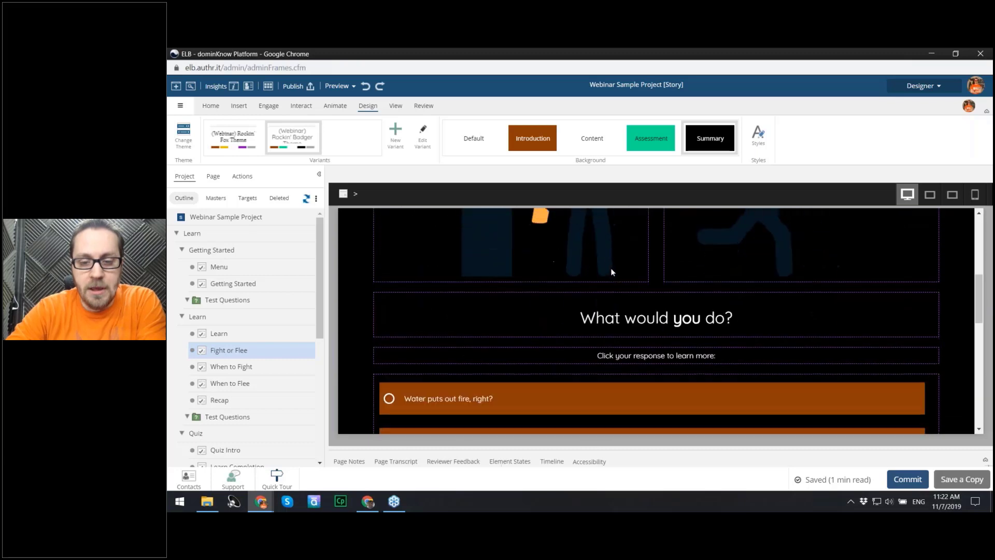
scroll(612, 271, "down", 5)
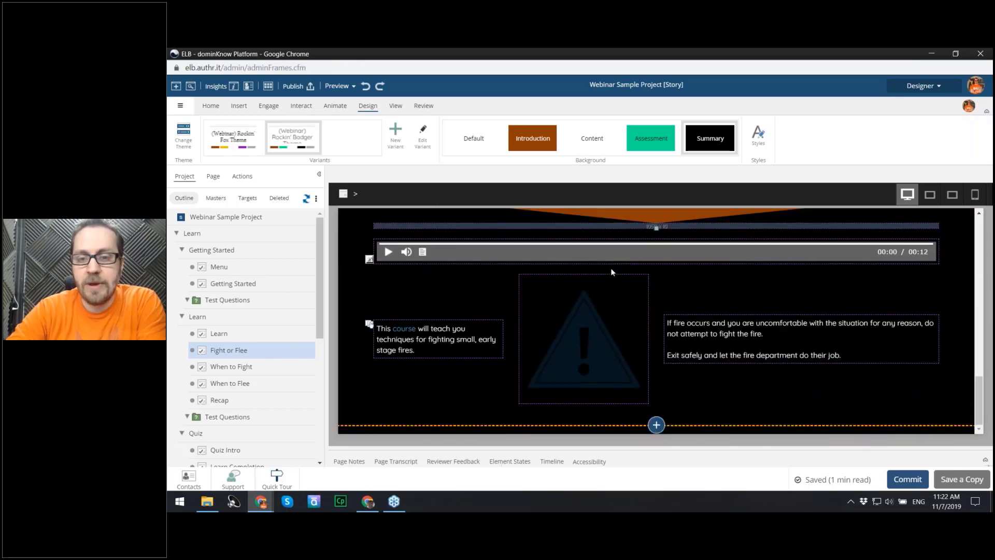
scroll(613, 271, "up", 10)
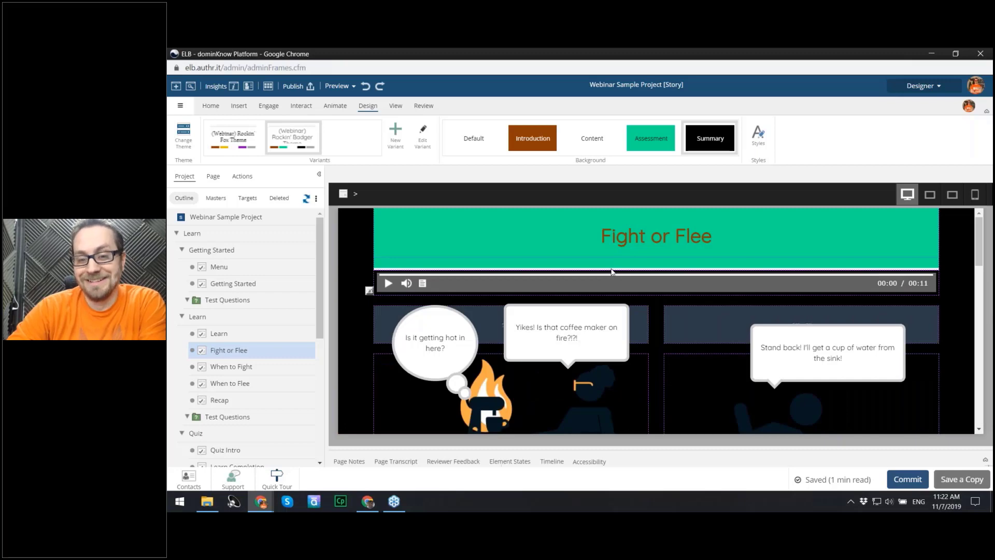
scroll(612, 271, "down", 5)
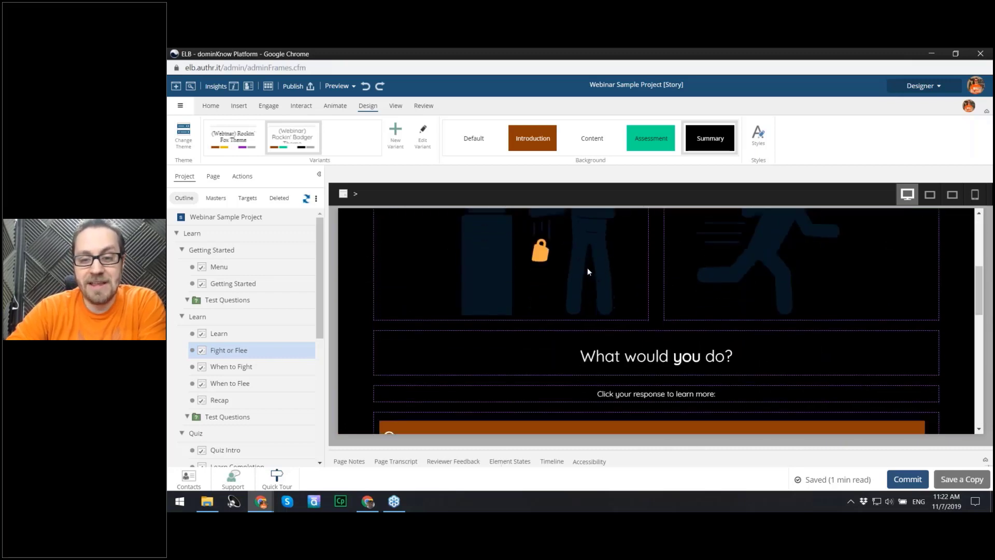
scroll(586, 267, "up", 5)
scroll(598, 365, "down", 2)
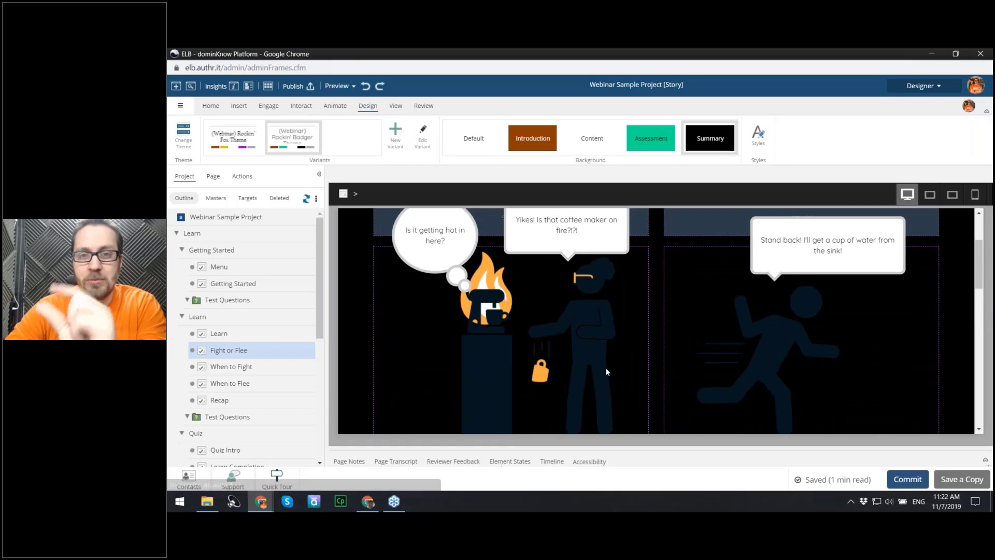
scroll(619, 368, "down", 2)
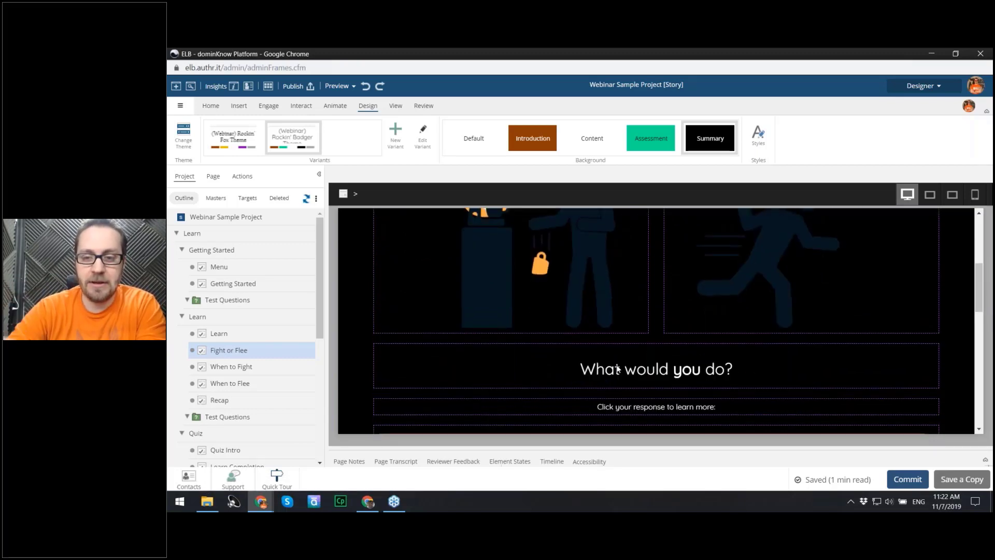
scroll(616, 361, "down", 1)
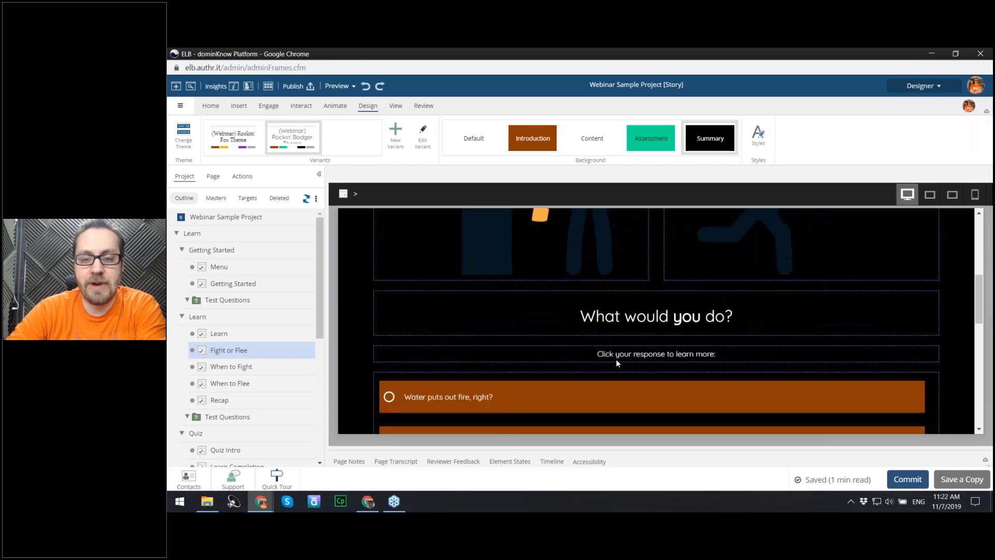
scroll(616, 359, "up", 2)
scroll(599, 290, "down", 6)
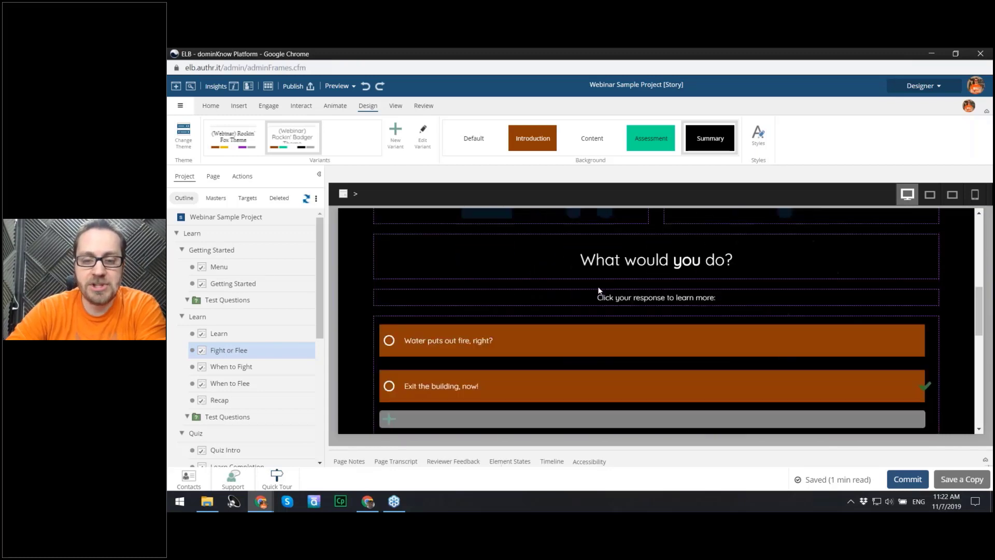
scroll(599, 297, "down", 1)
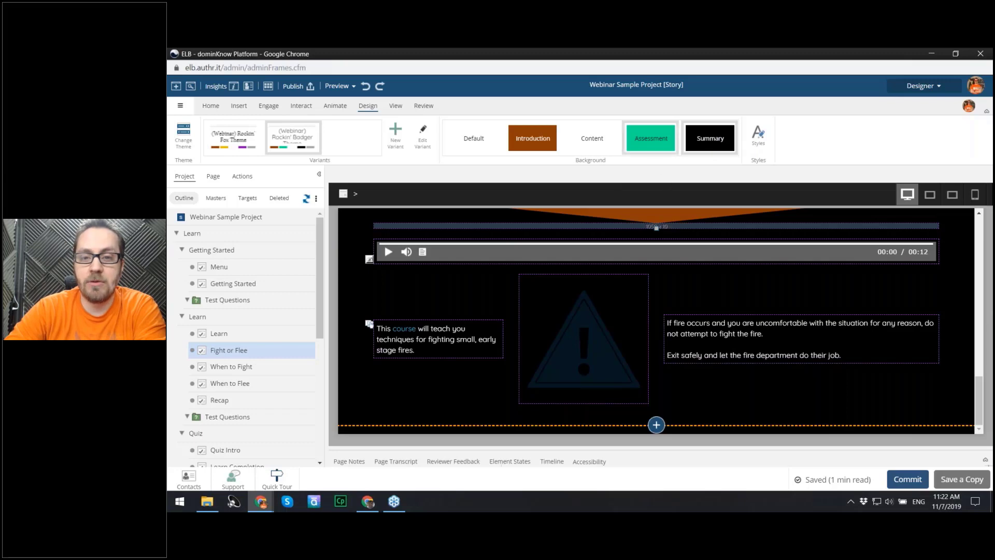
Step: Apply the green Assessment background to the Fight or Flee page and check the page up to its title
left_click(655, 146)
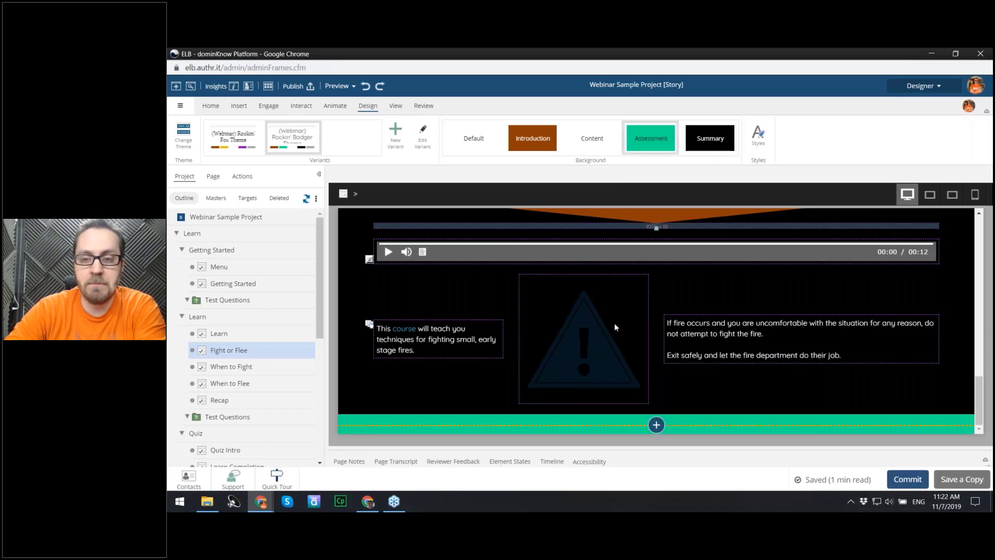
scroll(613, 328, "up", 10)
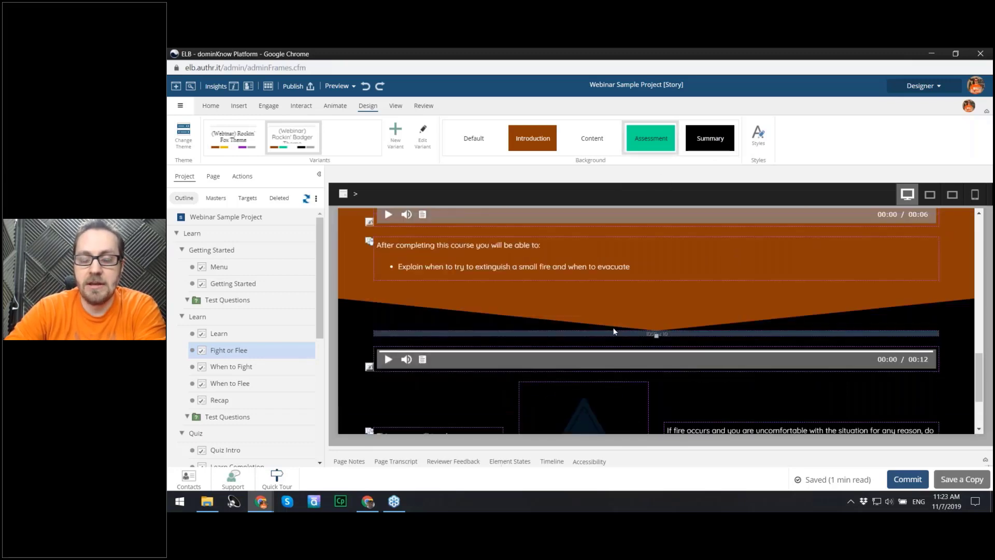
scroll(614, 328, "up", 5)
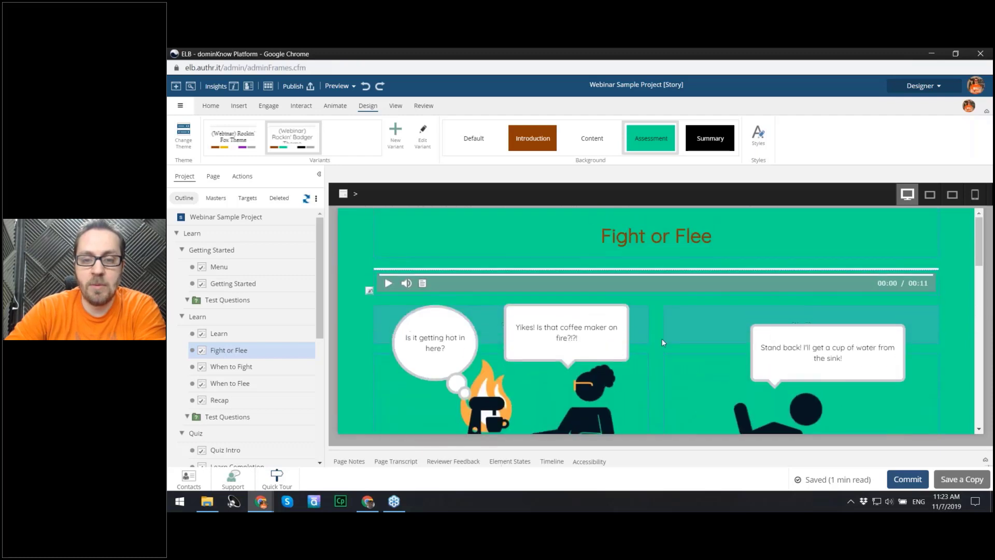
Step: Fill the page's last section, which holds the warning sign, with the theme's solid green
scroll(626, 307, "down", 1)
scroll(626, 307, "down", 15)
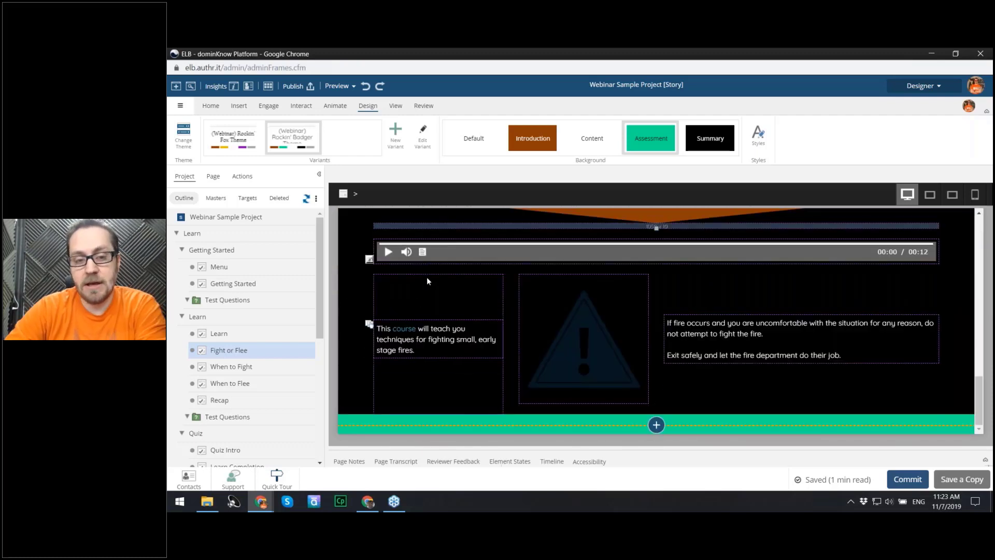
scroll(427, 277, "up", 1)
left_click(430, 383)
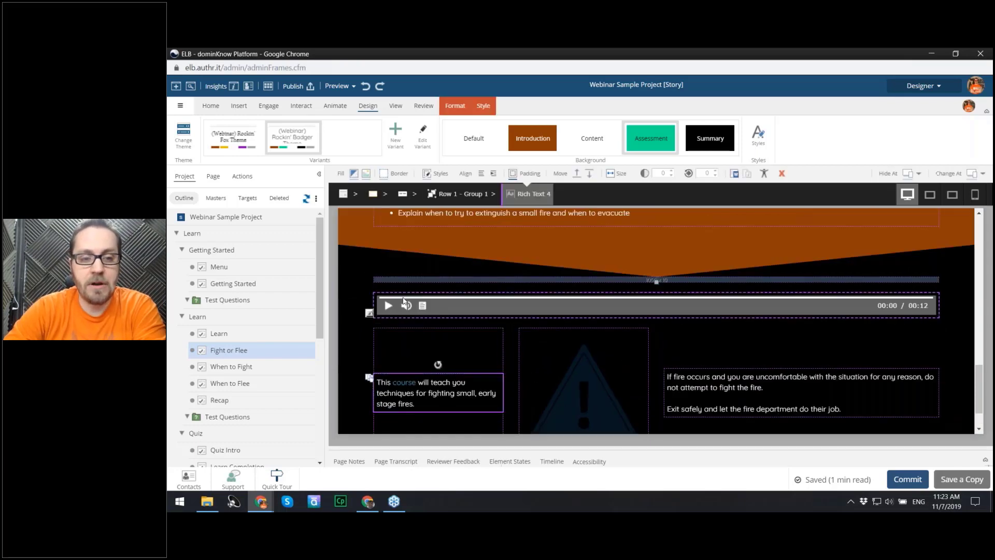
left_click(374, 198)
left_click(354, 174)
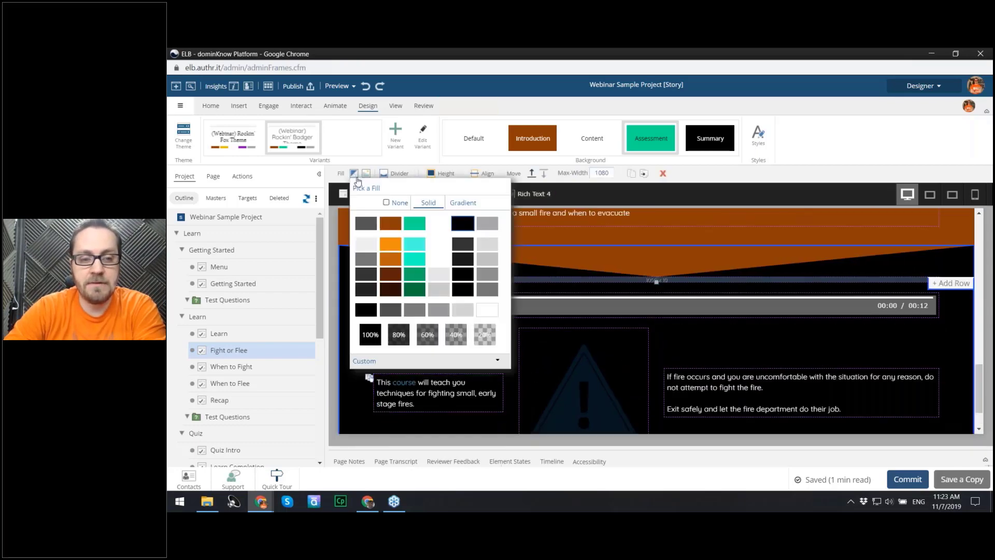
left_click(414, 224)
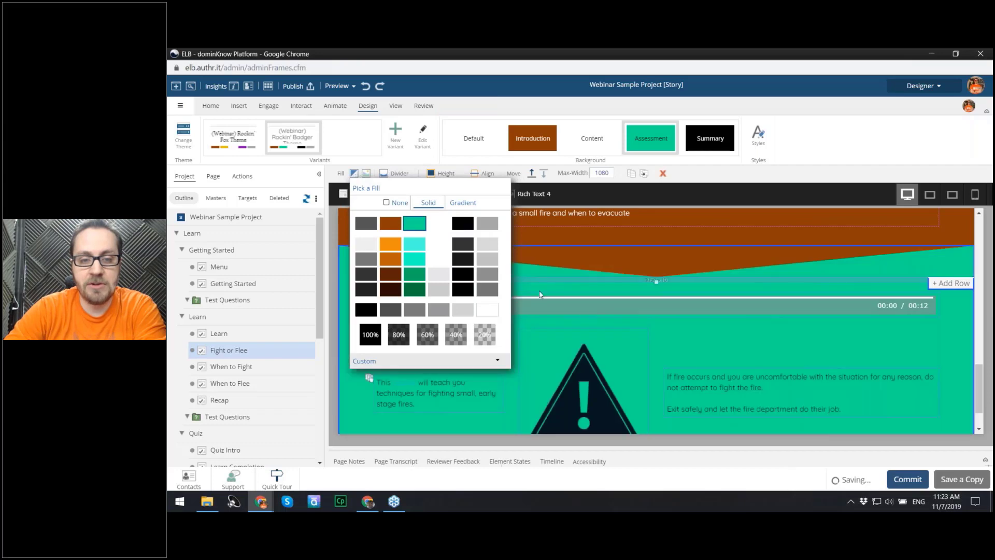
left_click(661, 237)
scroll(626, 275, "down", 1)
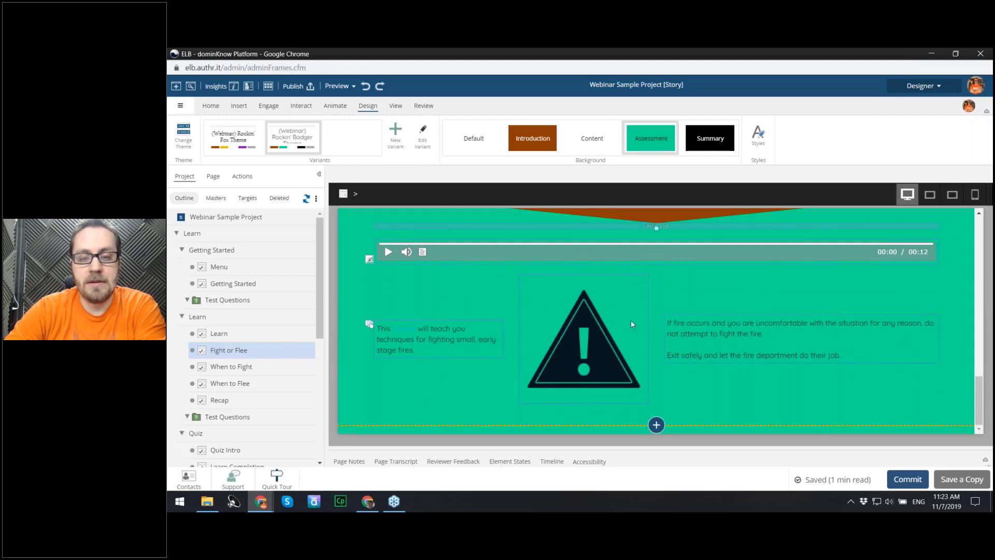
Step: Check the recoloured Fight or Flee page, examine its layout at the Extra Small screen size, and return to the desktop view
scroll(634, 324, "up", 15)
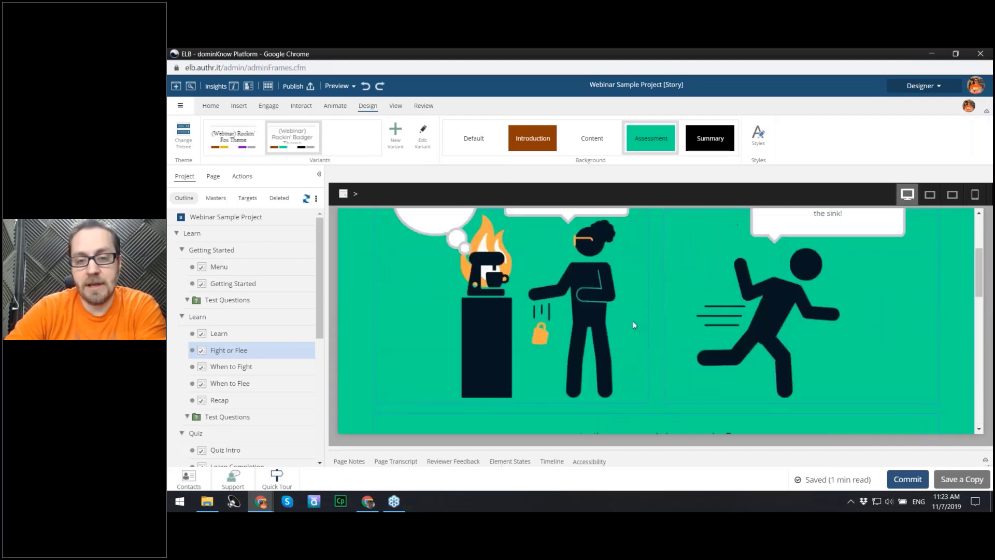
scroll(633, 321, "down", 10)
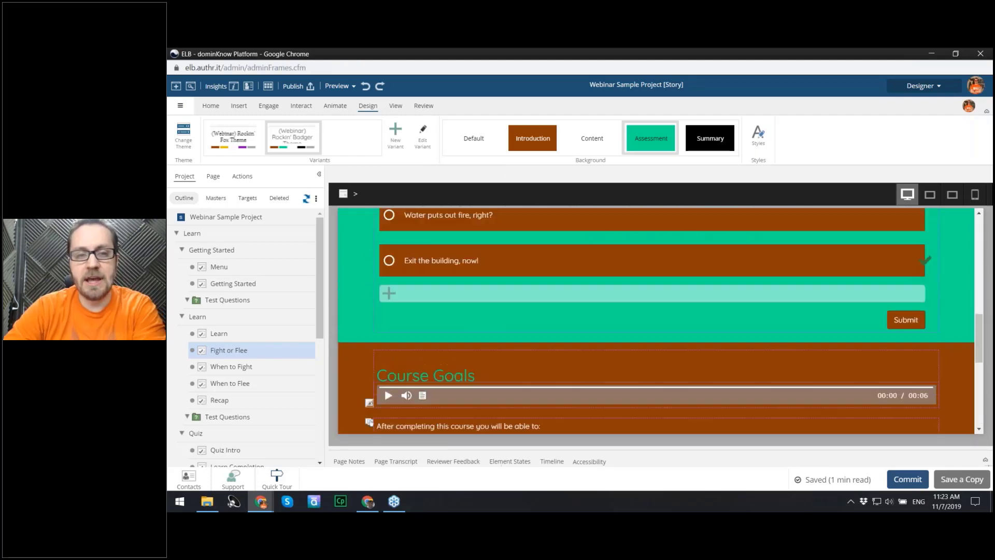
scroll(633, 321, "up", 2)
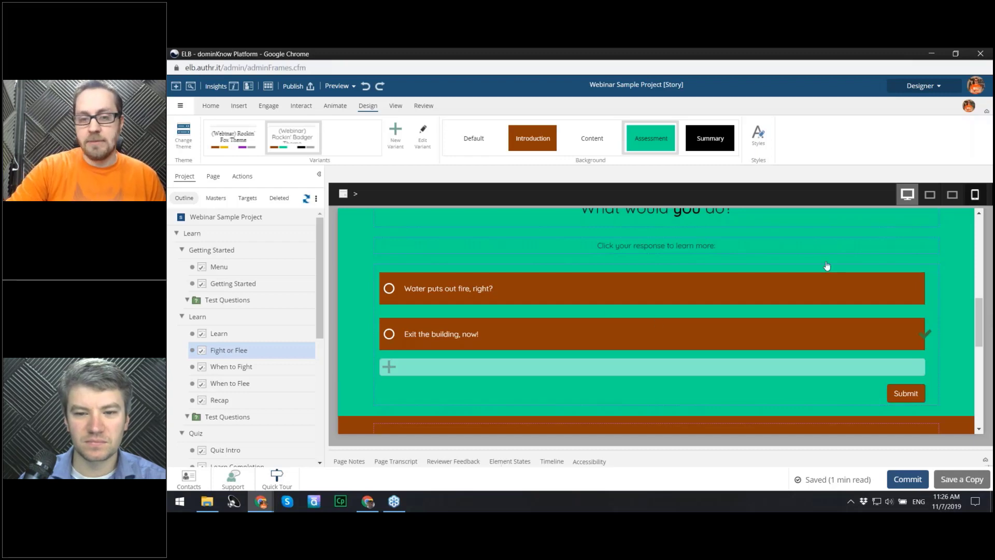
left_click(975, 194)
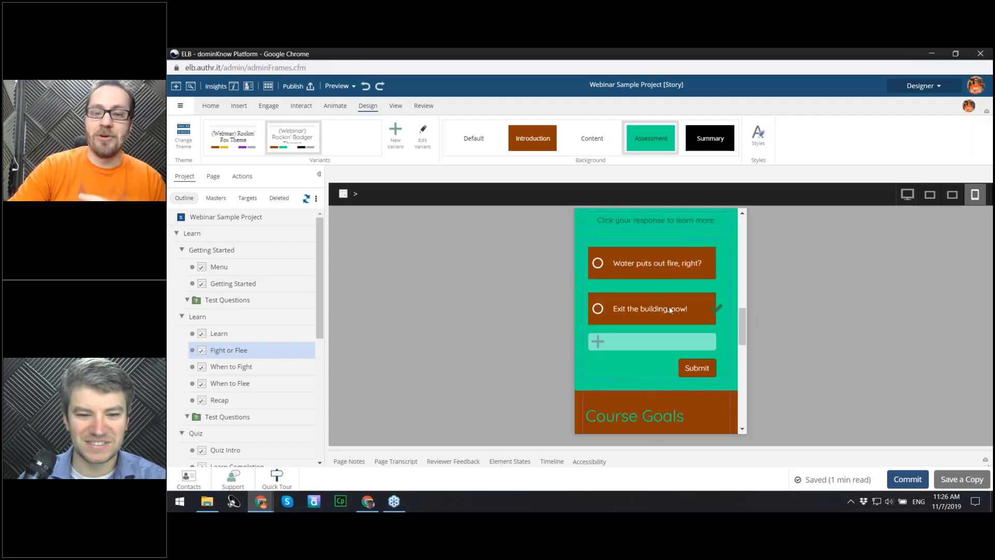
scroll(659, 315, "up", 5)
scroll(660, 320, "up", 5)
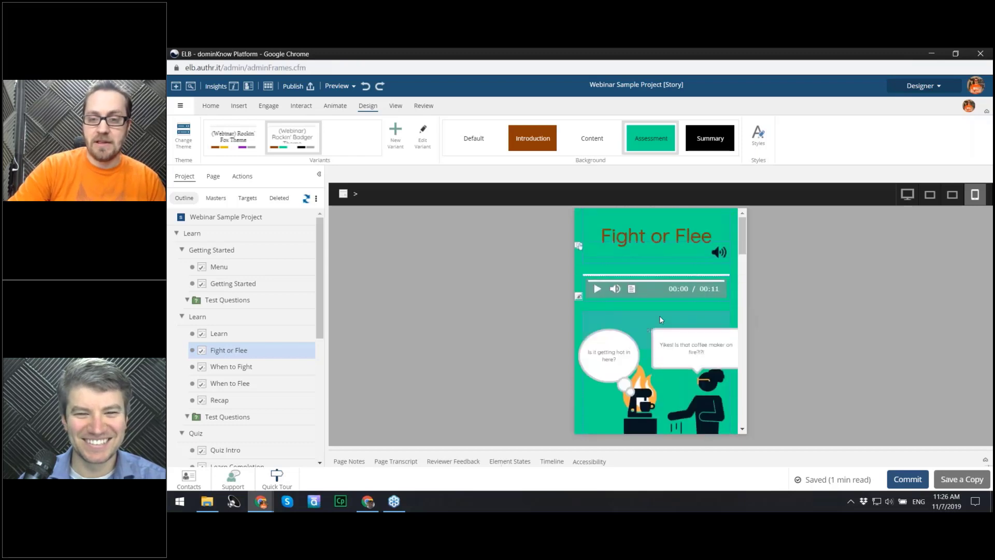
scroll(661, 320, "down", 5)
scroll(660, 320, "up", 5)
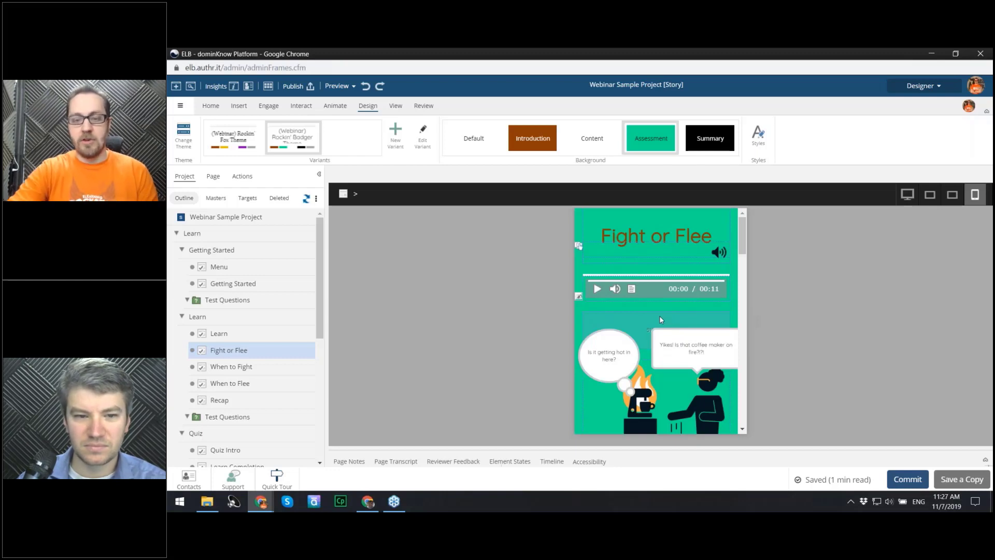
scroll(659, 315, "down", 5)
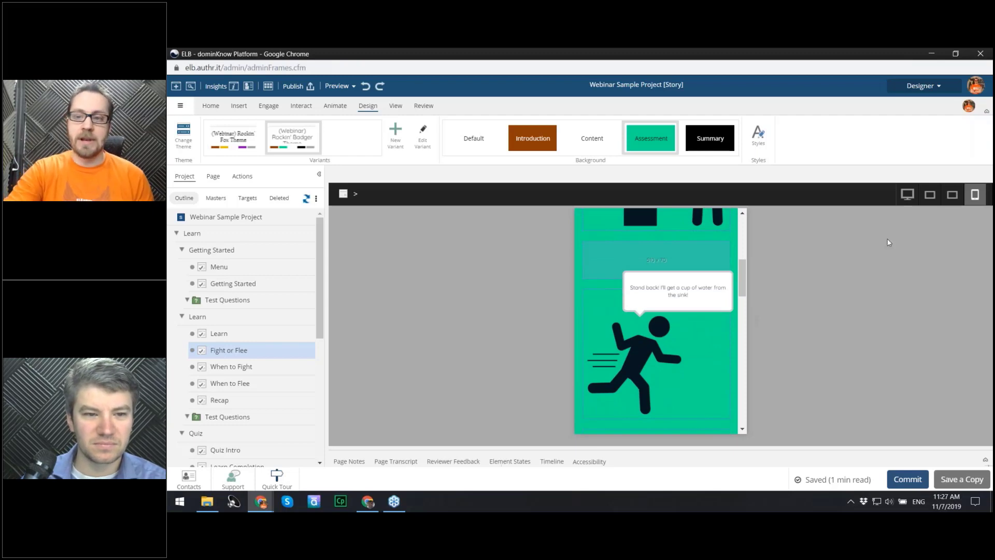
left_click(907, 195)
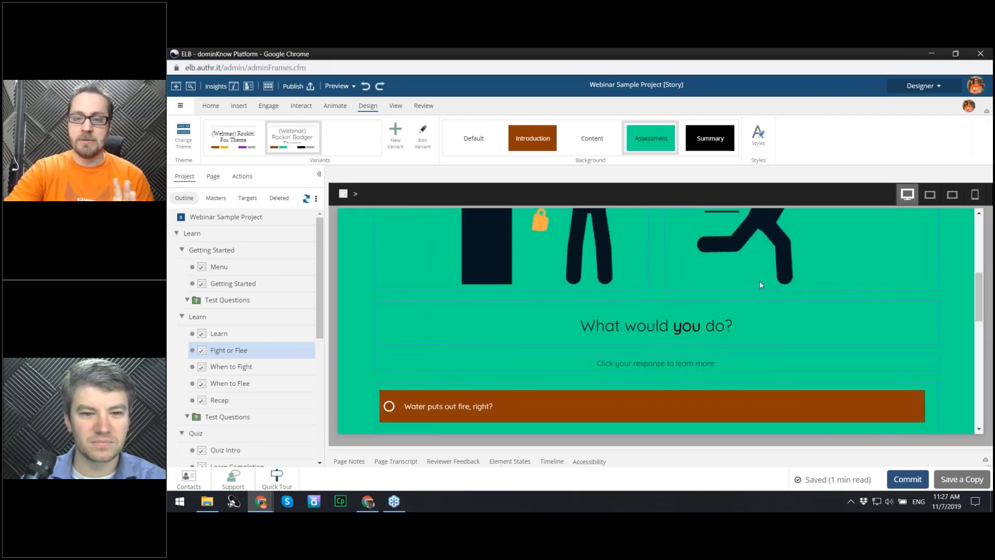
scroll(760, 281, "down", 2)
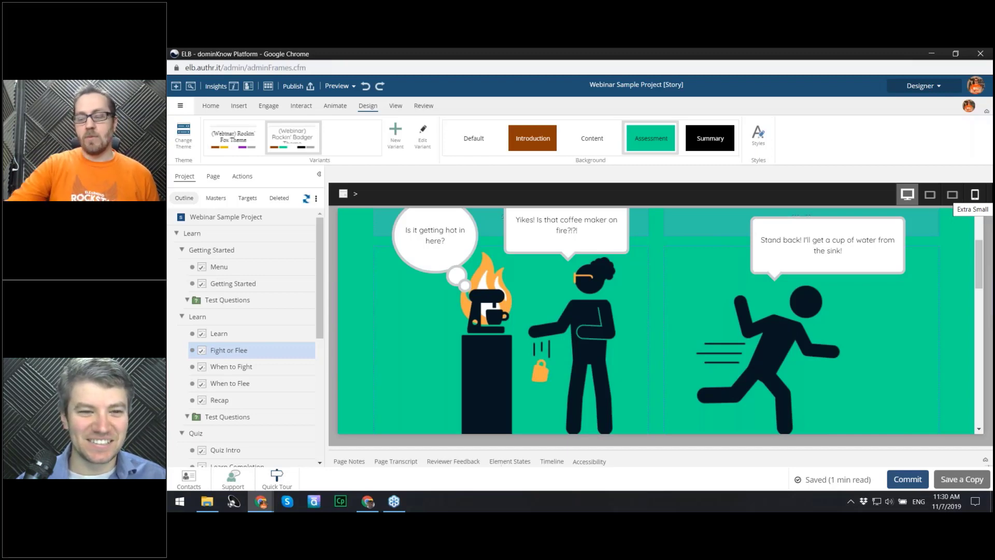
Step: Open the project browser, look through the bundles in the DLC library, and close it
left_click(181, 107)
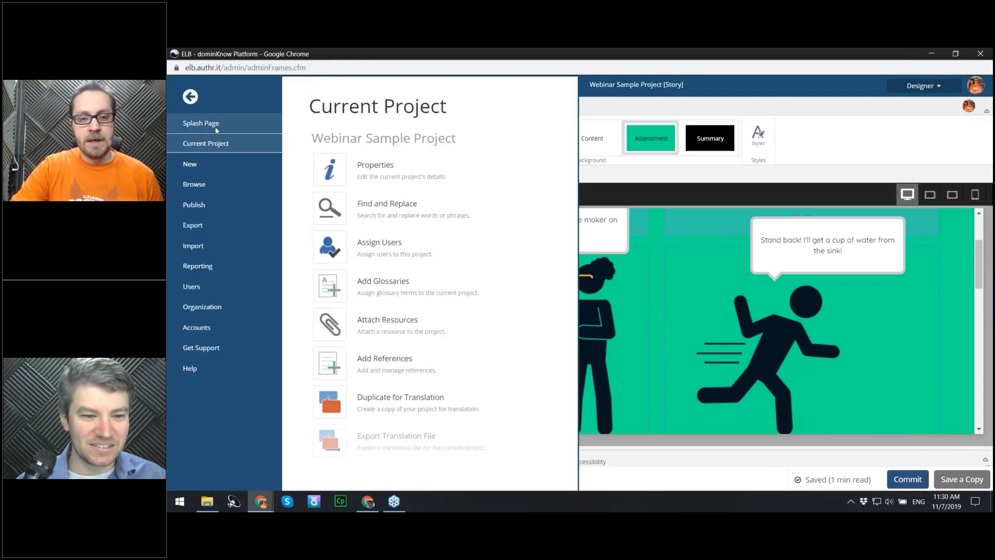
left_click(215, 127)
left_click(499, 373)
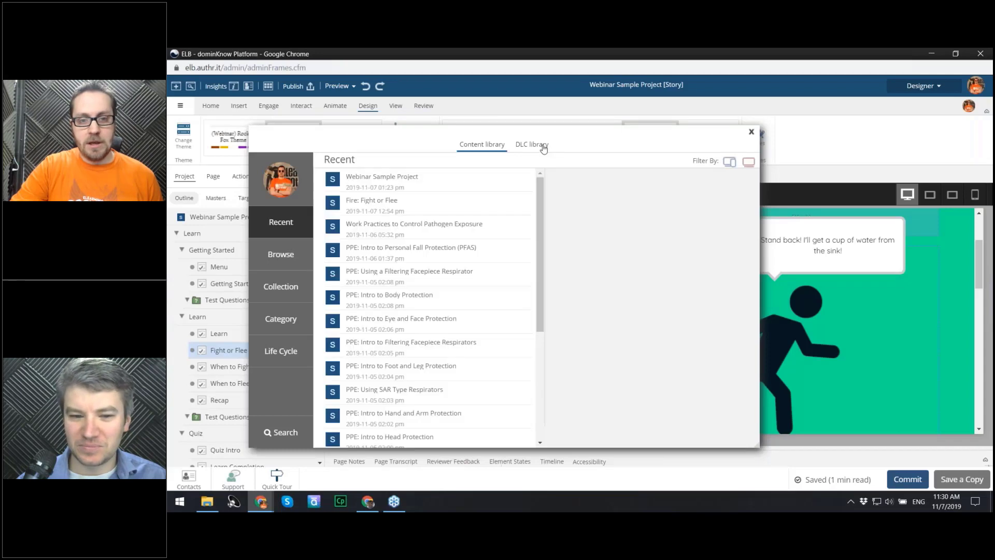
left_click(534, 145)
scroll(454, 212, "down", 3)
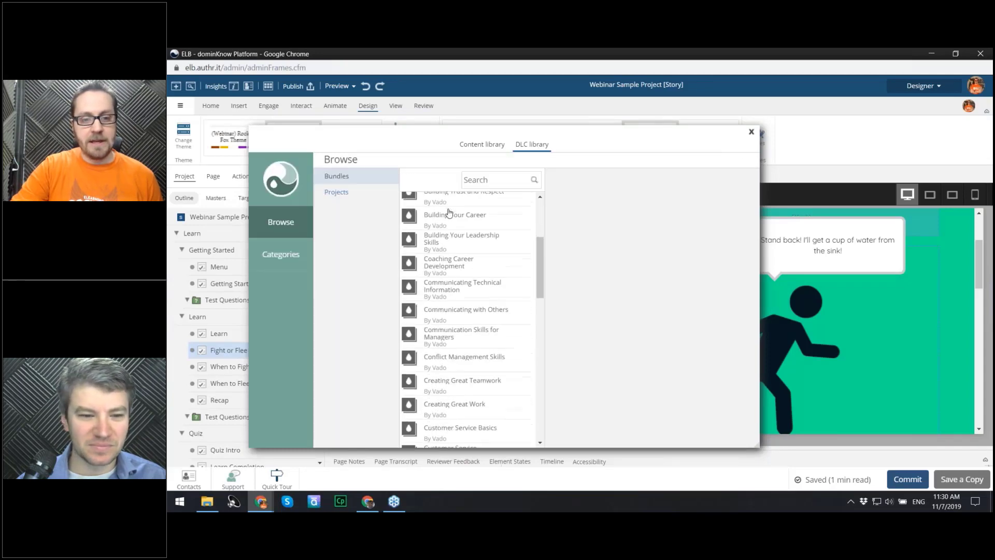
scroll(453, 212, "up", 3)
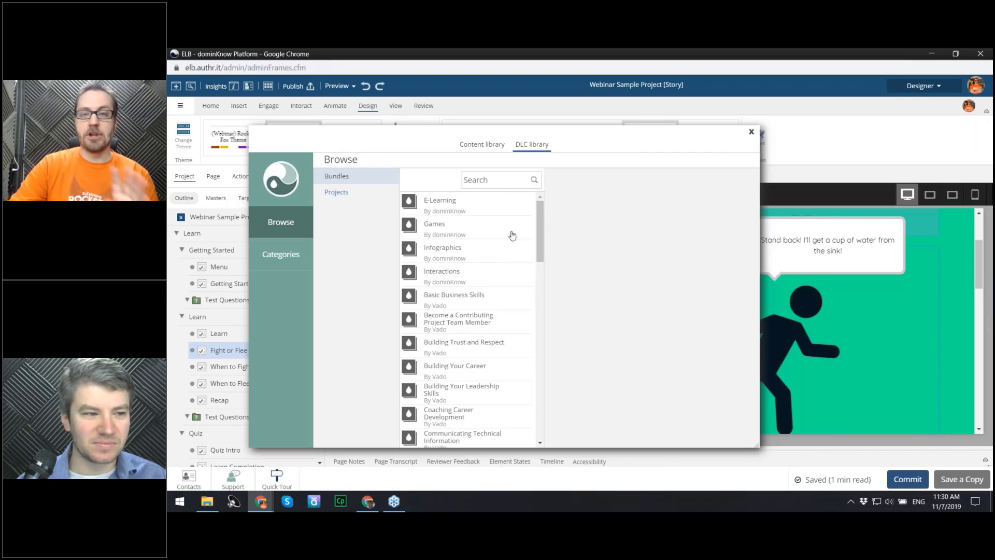
left_click(752, 133)
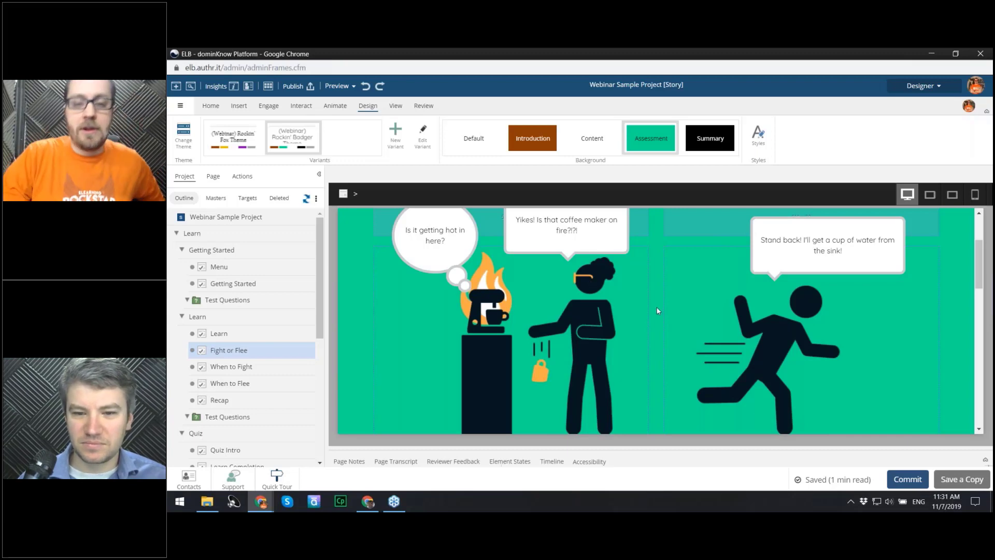
Step: Select the warning sign in the last section and examine the group, row and section that contain it
scroll(638, 276, "down", 10)
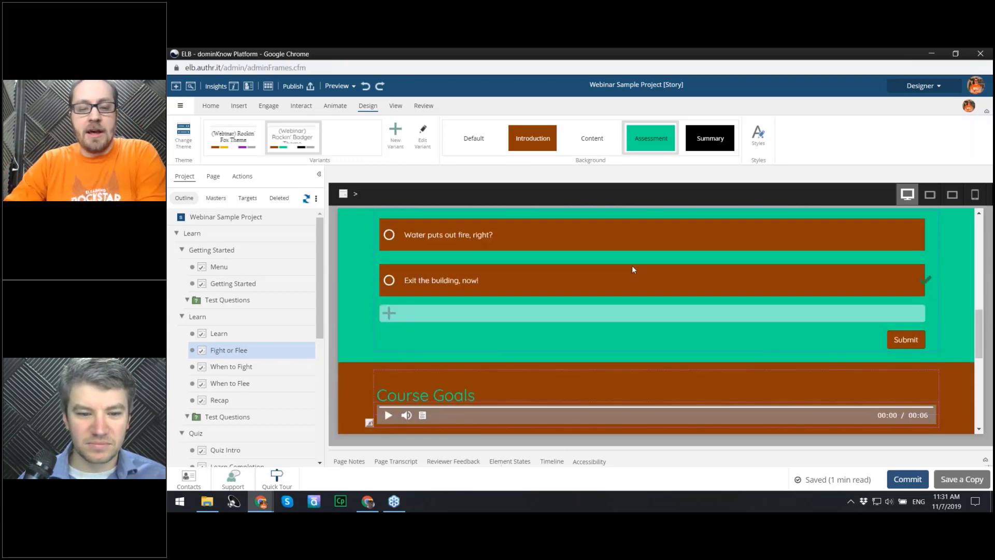
scroll(617, 275, "down", 8)
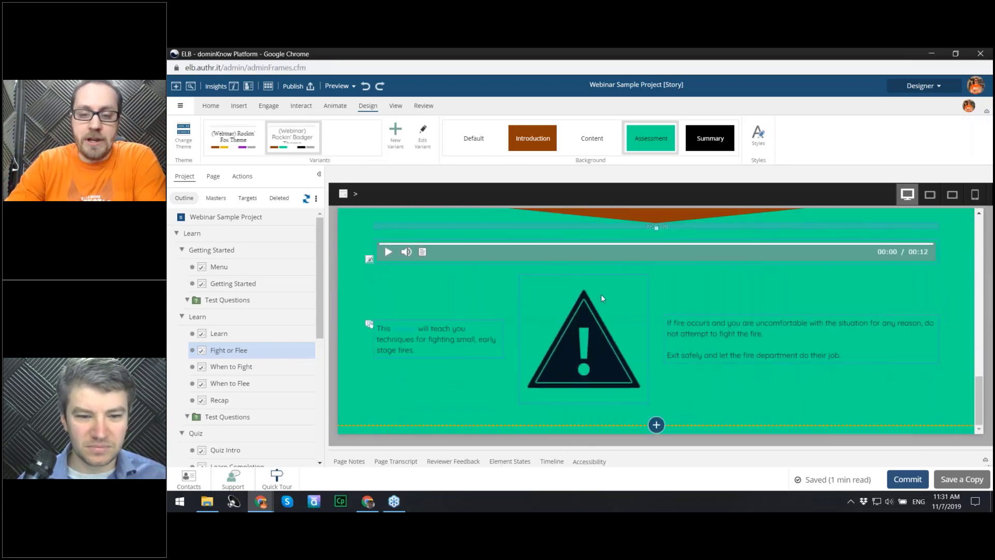
left_click(619, 352)
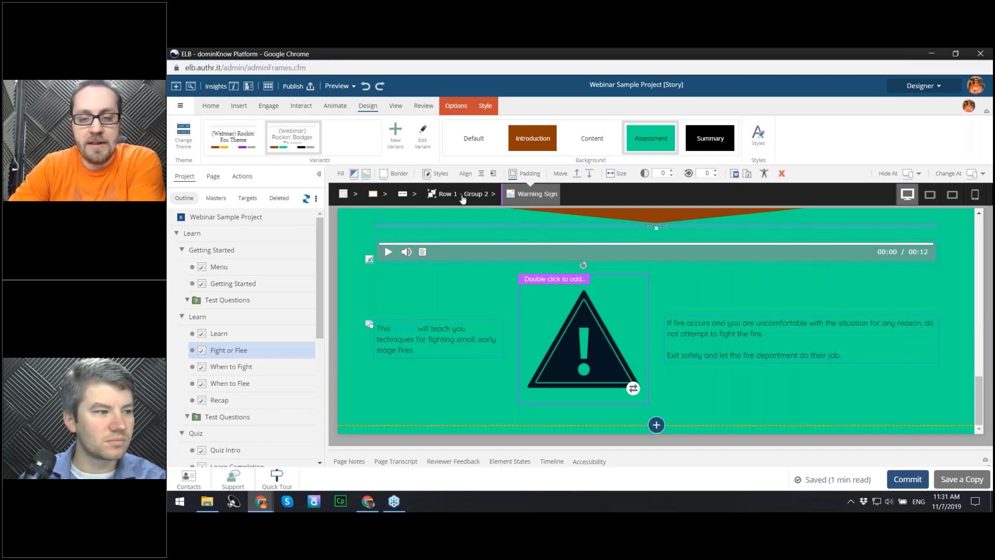
left_click_drag(466, 212, 575, 396)
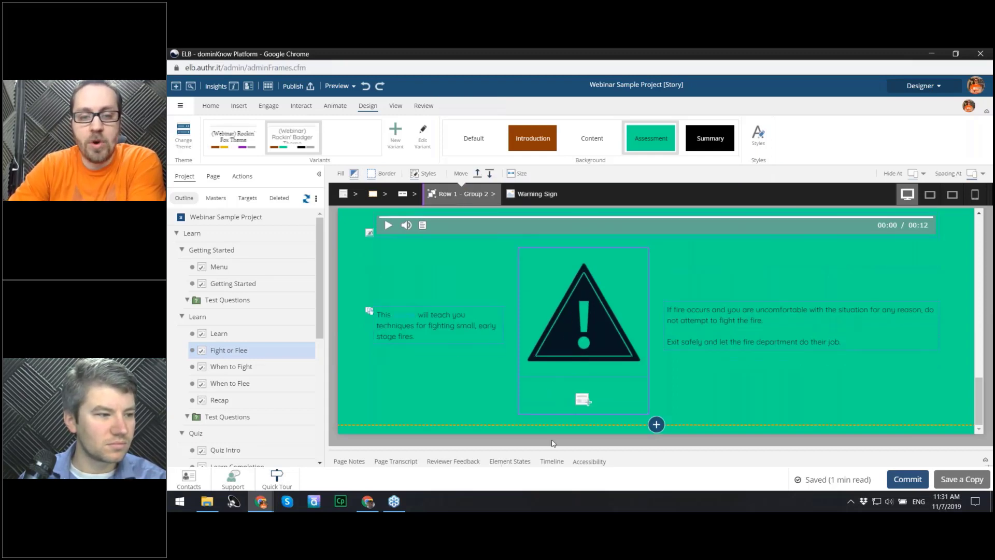
left_click(406, 194)
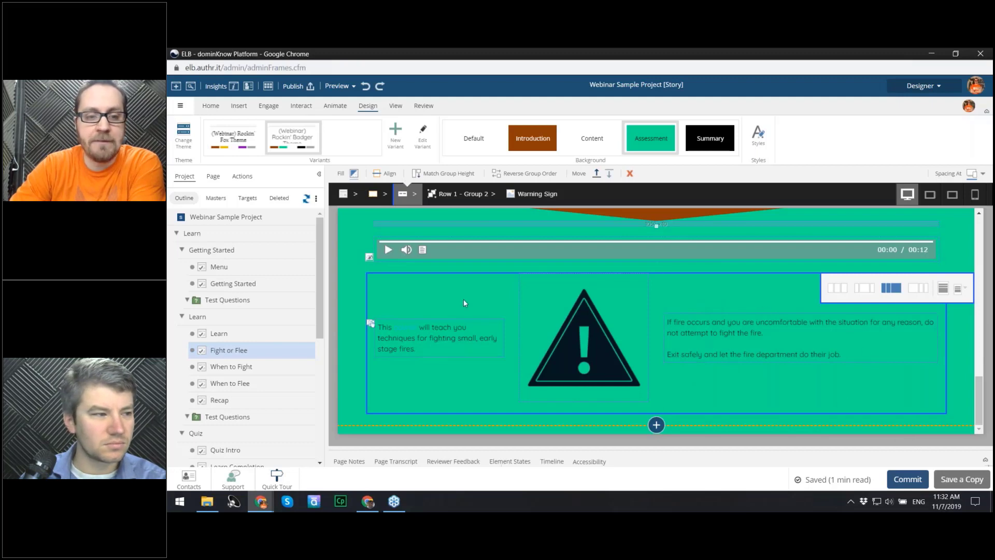
left_click(373, 193)
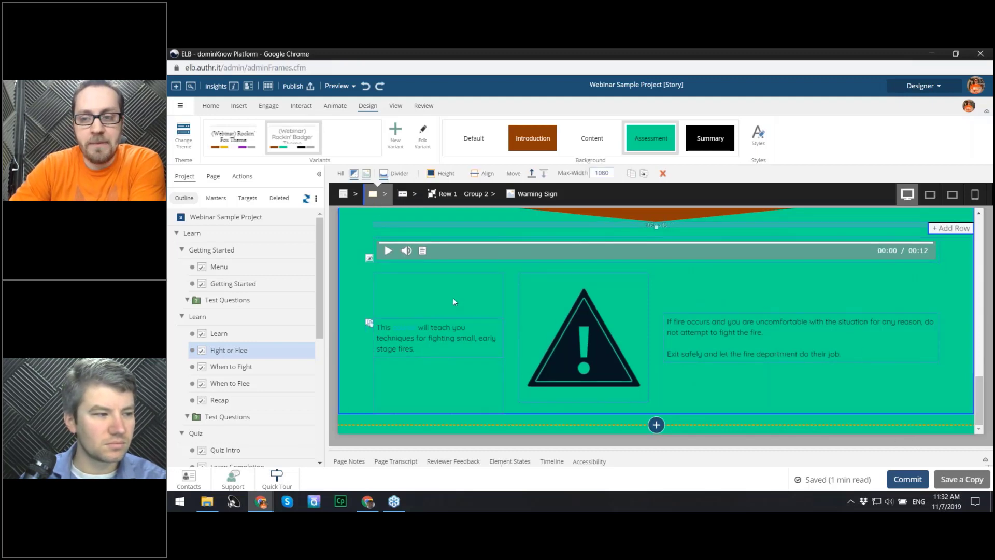
scroll(454, 302, "up", 1)
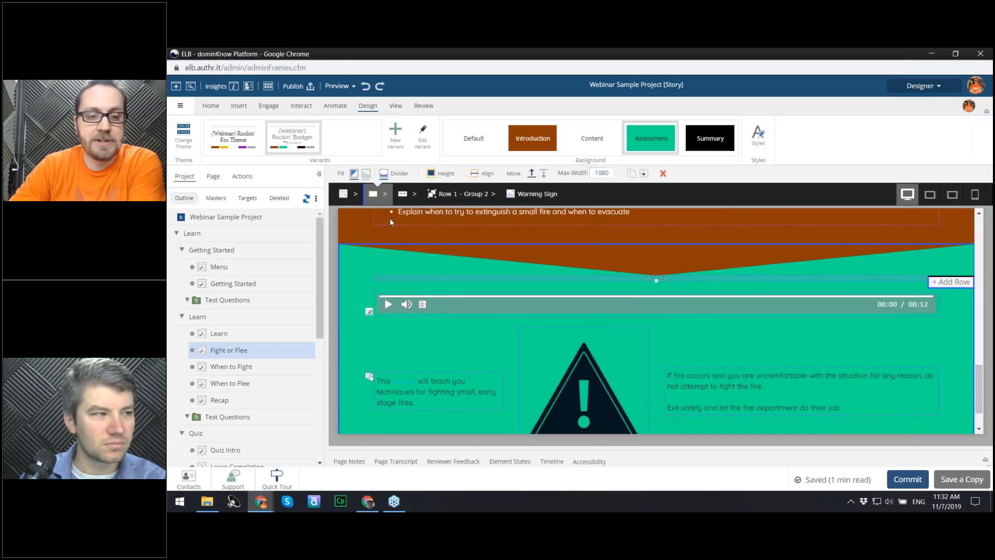
Step: Try the theme's black and brown fills on the warning sign section and set it back to green
left_click(354, 173)
left_click(463, 225)
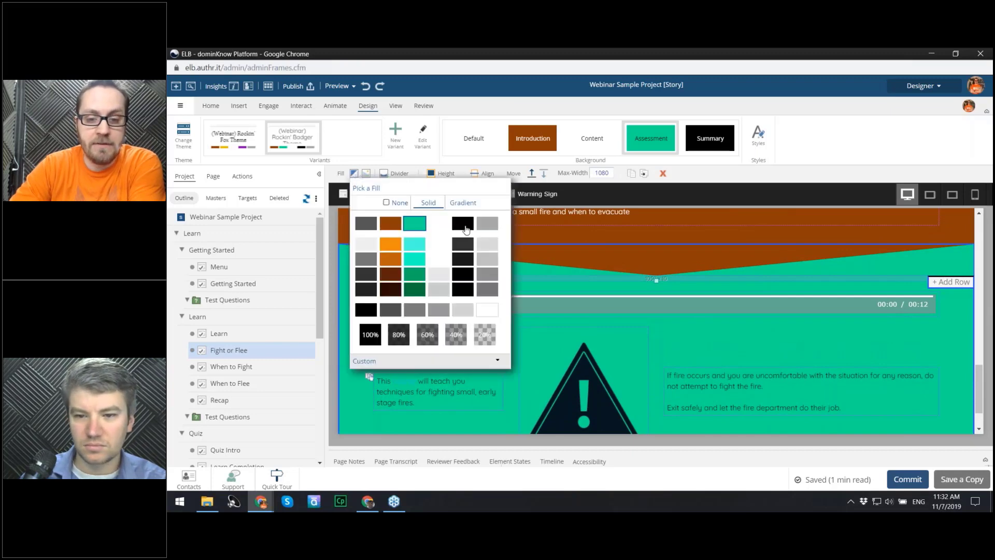
left_click(390, 224)
left_click(415, 224)
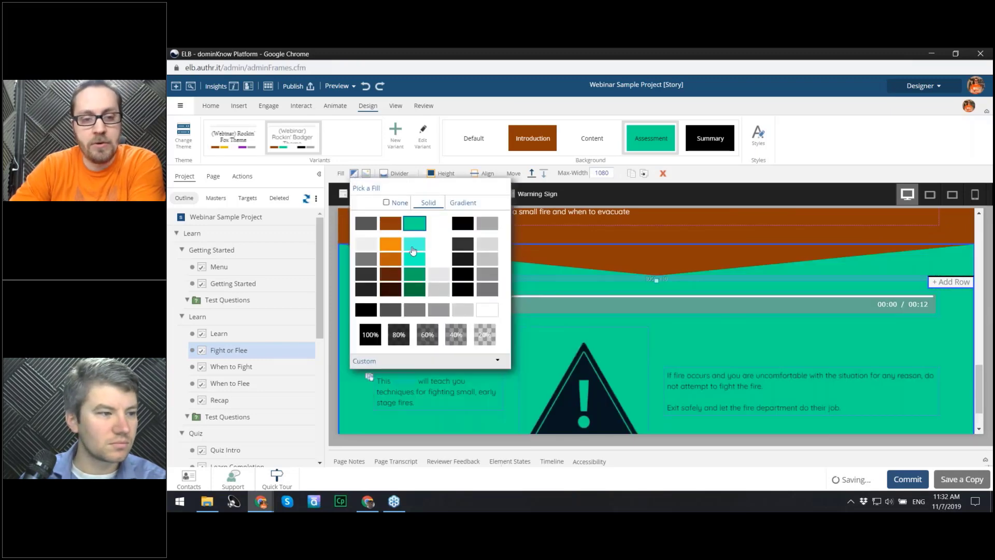
left_click(779, 191)
Step: Add a four-column section at the end of the page, enter "test" in its first column, and select the new section
left_click(336, 222)
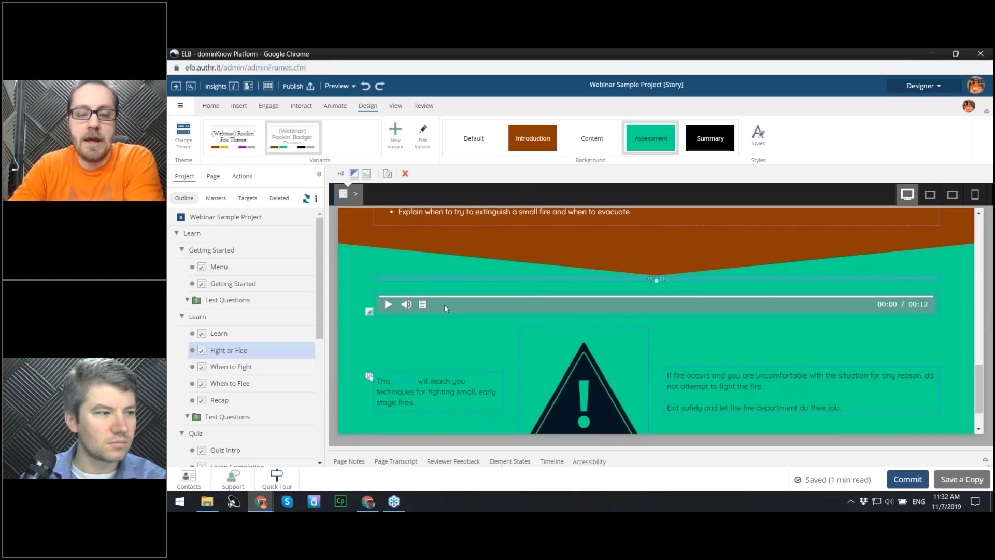
scroll(460, 321, "down", 1)
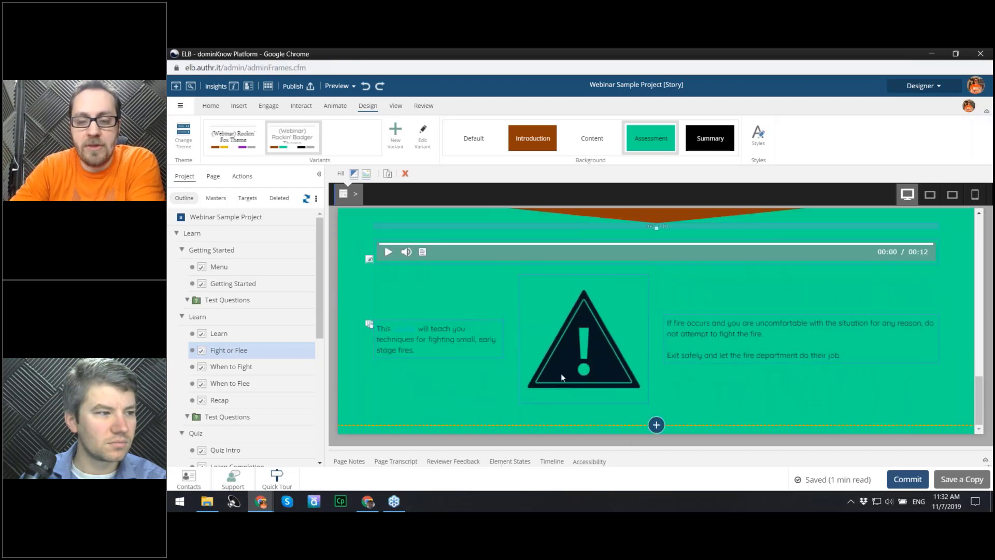
left_click(656, 425)
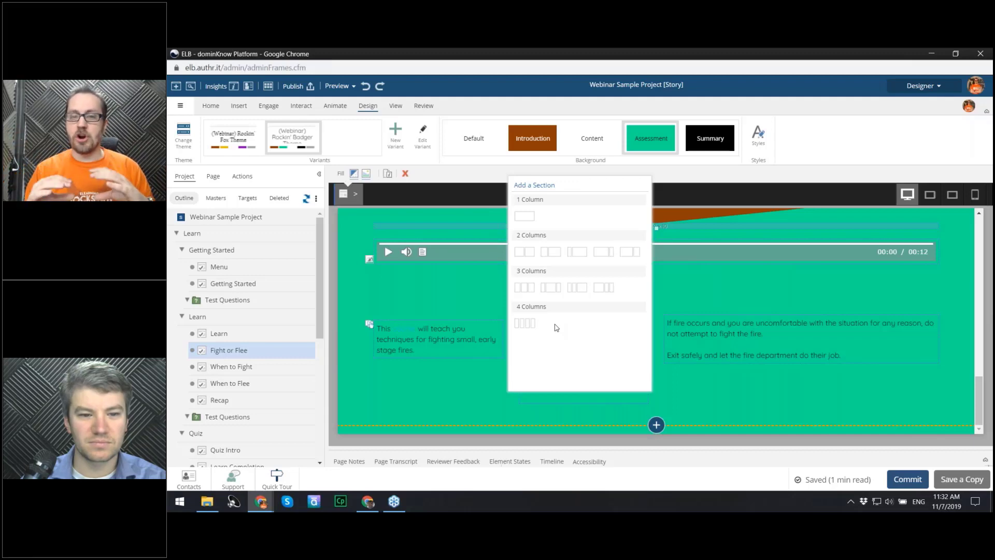
left_click(525, 322)
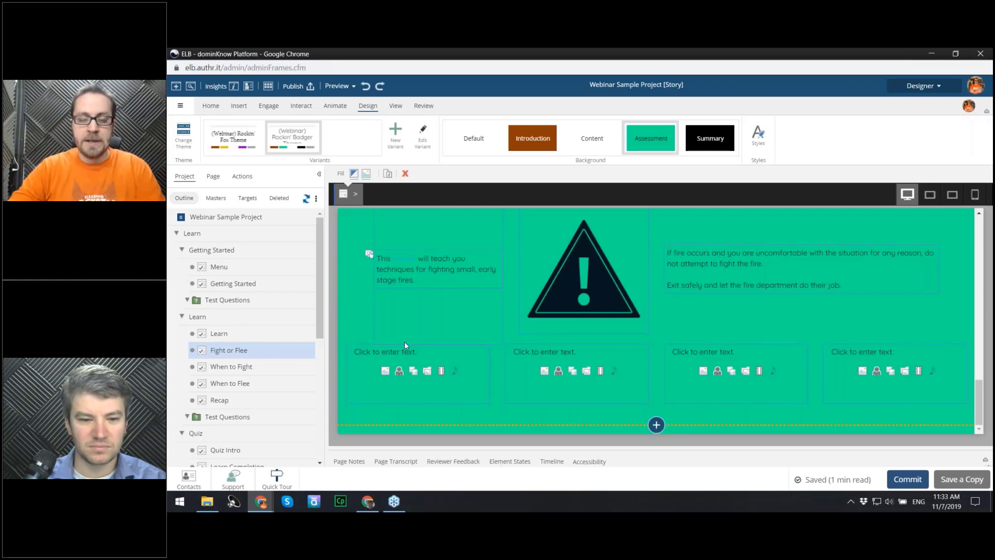
left_click(373, 349)
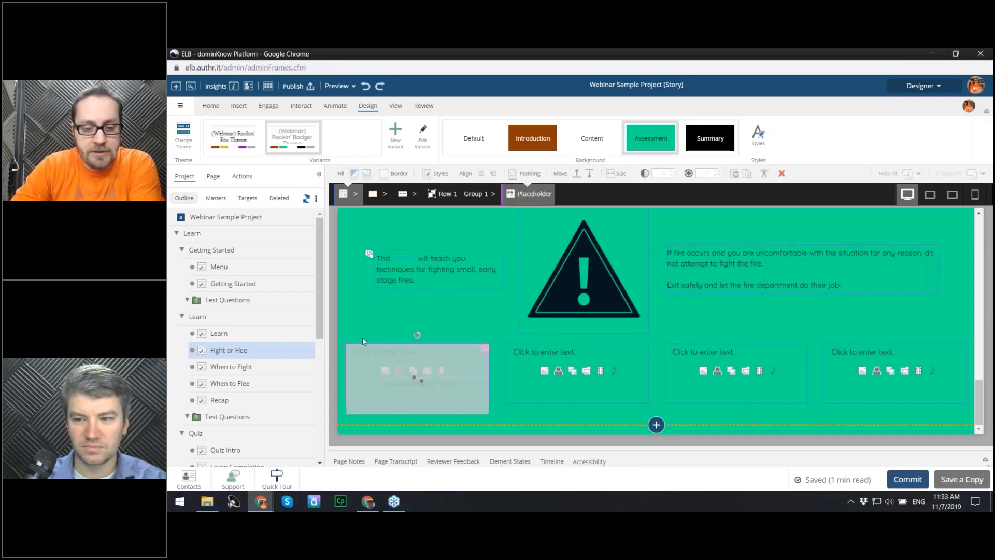
type("test")
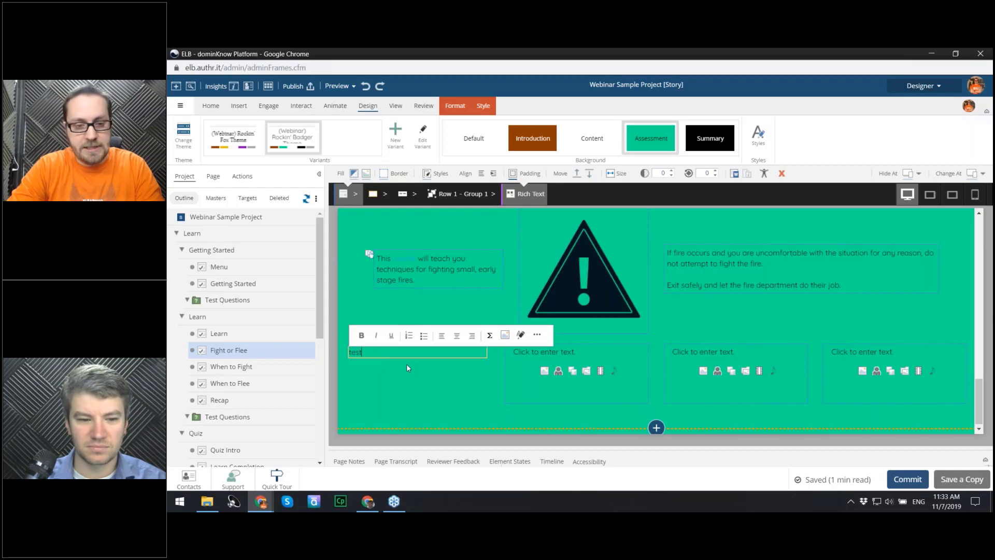
left_click(373, 197)
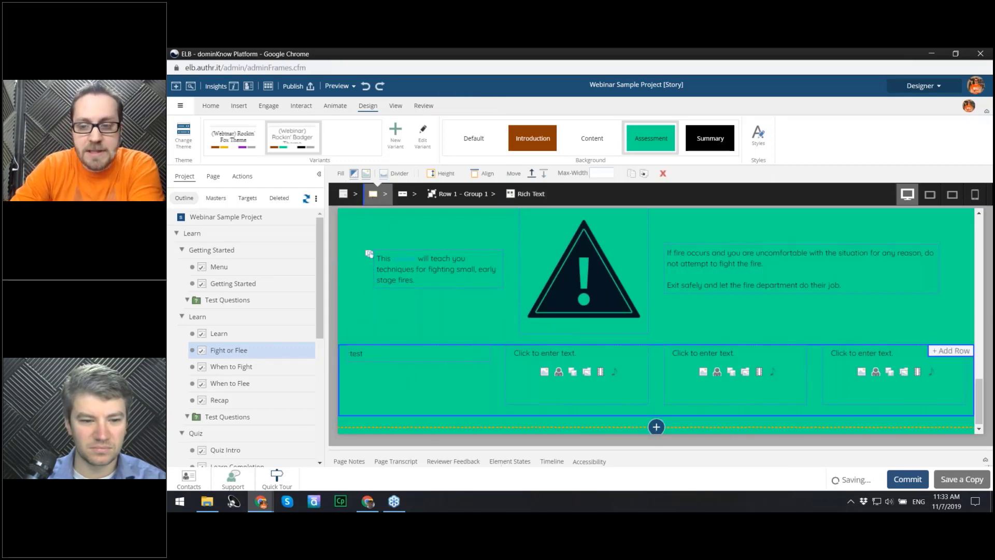
Step: Add a second row with a narrow first column and a wide second column to the four-column section
left_click(944, 351)
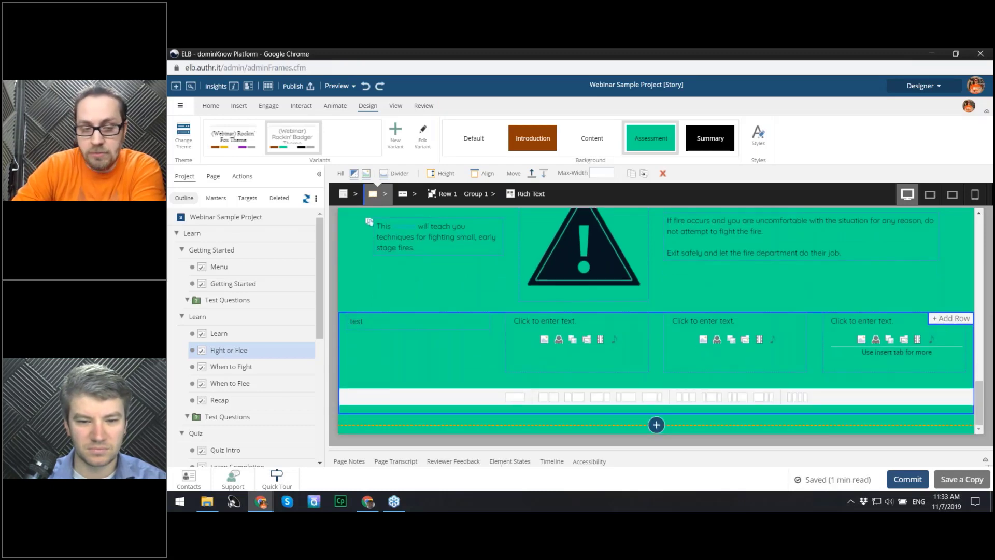
left_click(578, 399)
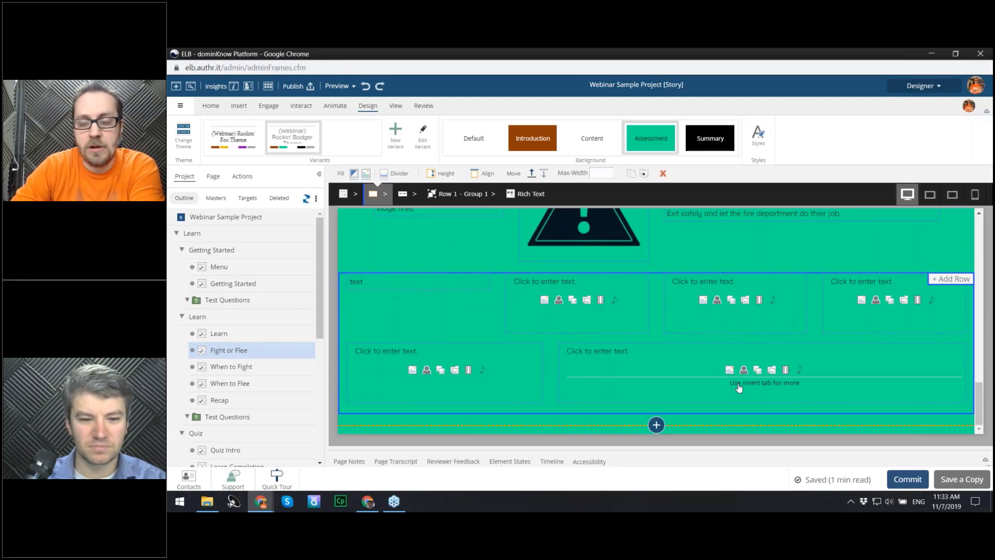
Step: Compare how the section's rows and columns stack in the phone view with the desktop view, ending in desktop view
left_click(974, 196)
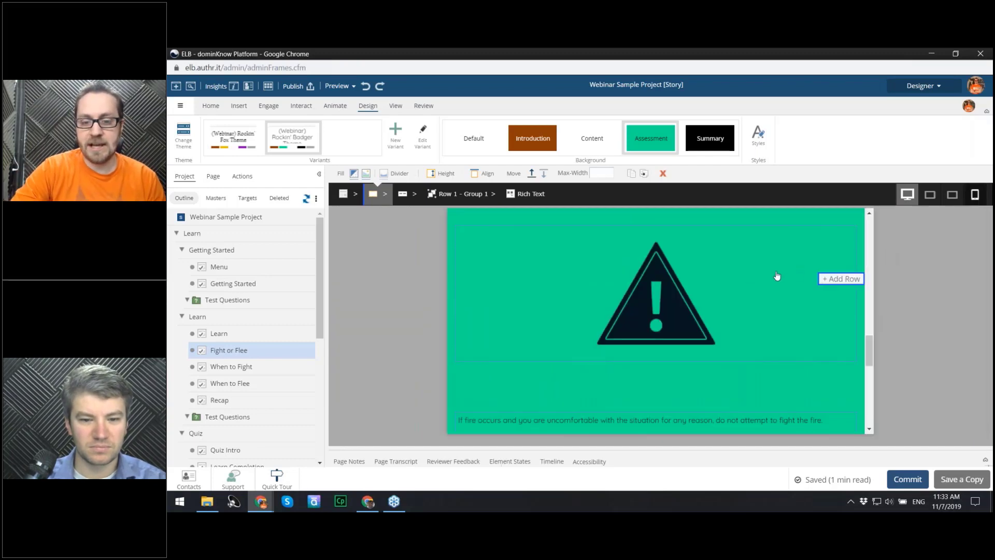
scroll(717, 285, "down", 3)
scroll(690, 296, "up", 5)
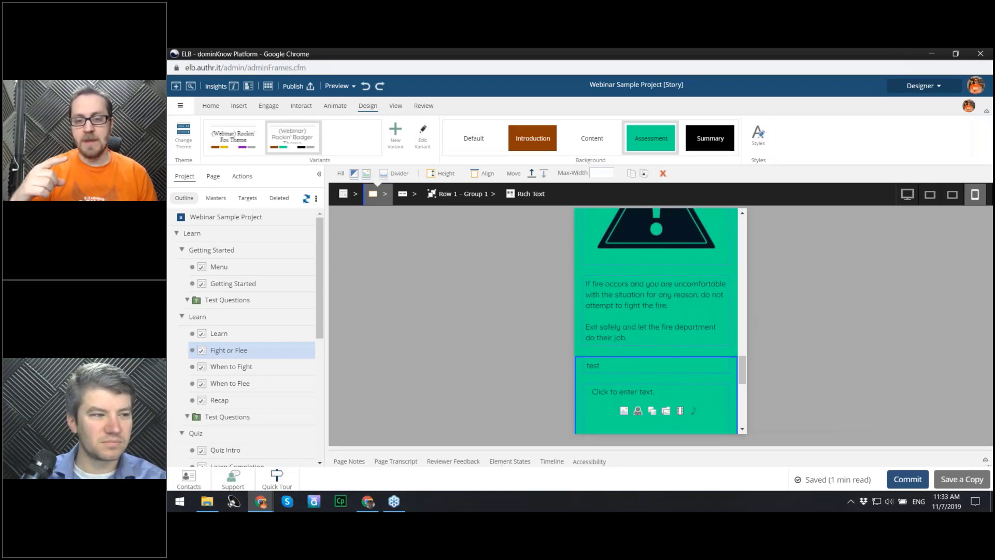
scroll(656, 322, "down", 3)
scroll(656, 321, "down", 1)
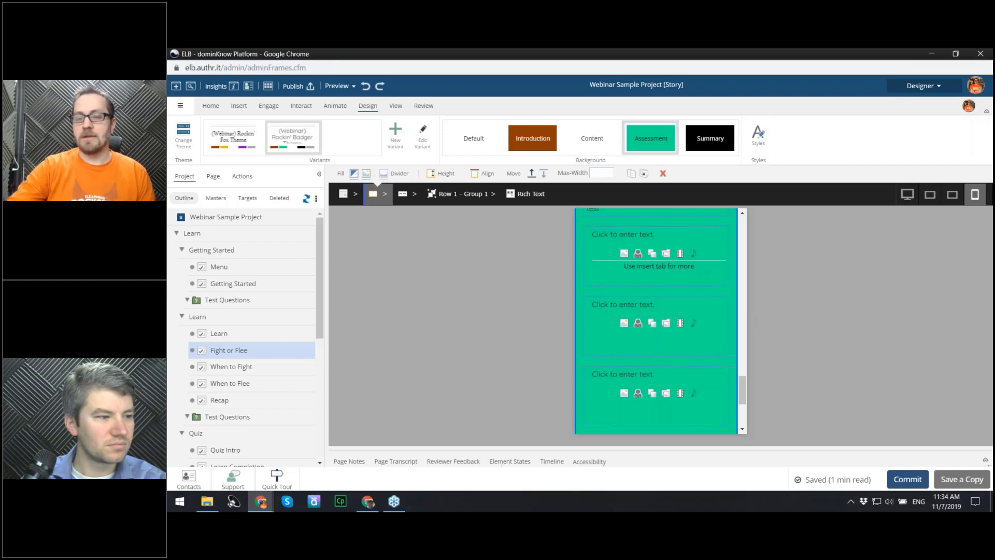
left_click(907, 195)
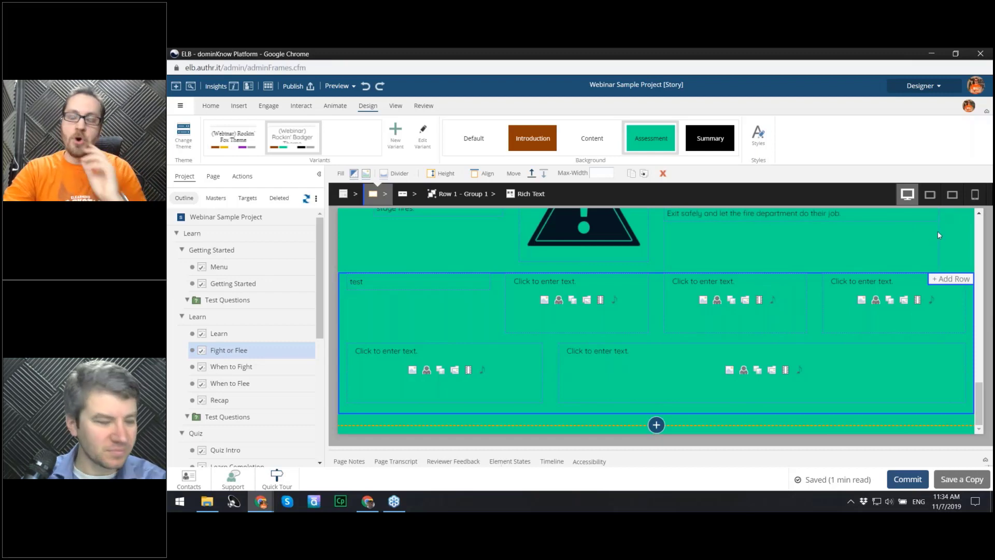
left_click(976, 195)
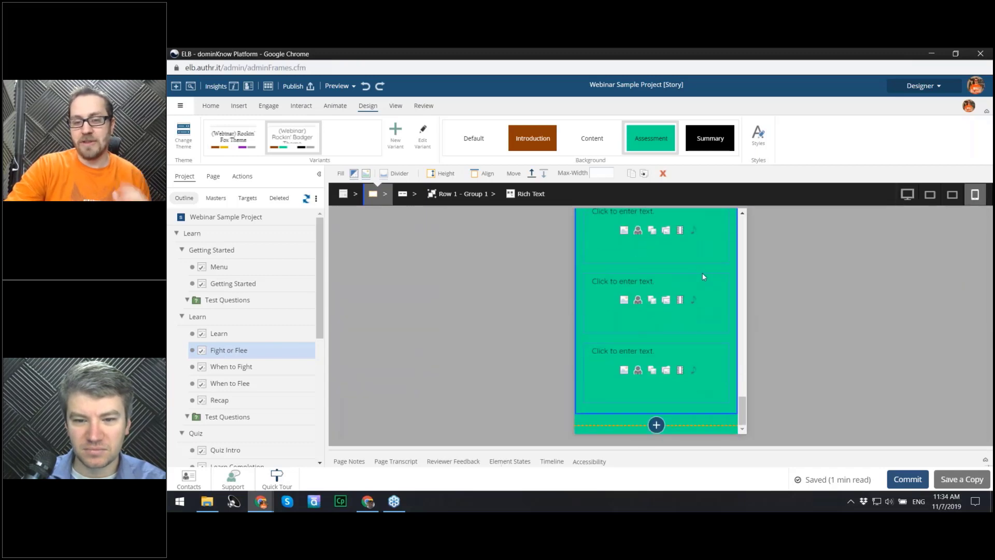
scroll(704, 278, "up", 3)
scroll(705, 278, "down", 2)
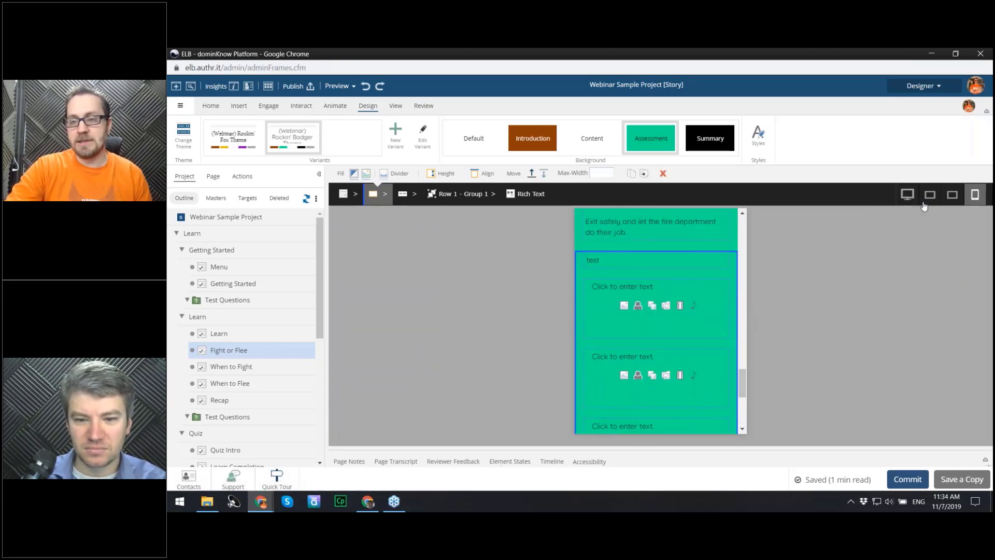
left_click(908, 195)
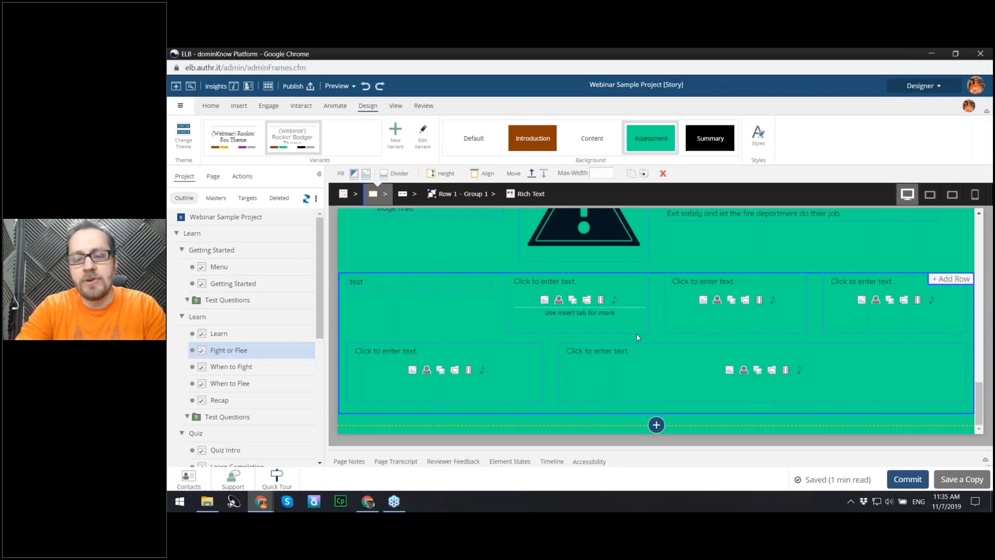
Step: Look through the blank, Body Text and Text/Image section layouts available for the page, and close the gallery
left_click(657, 425)
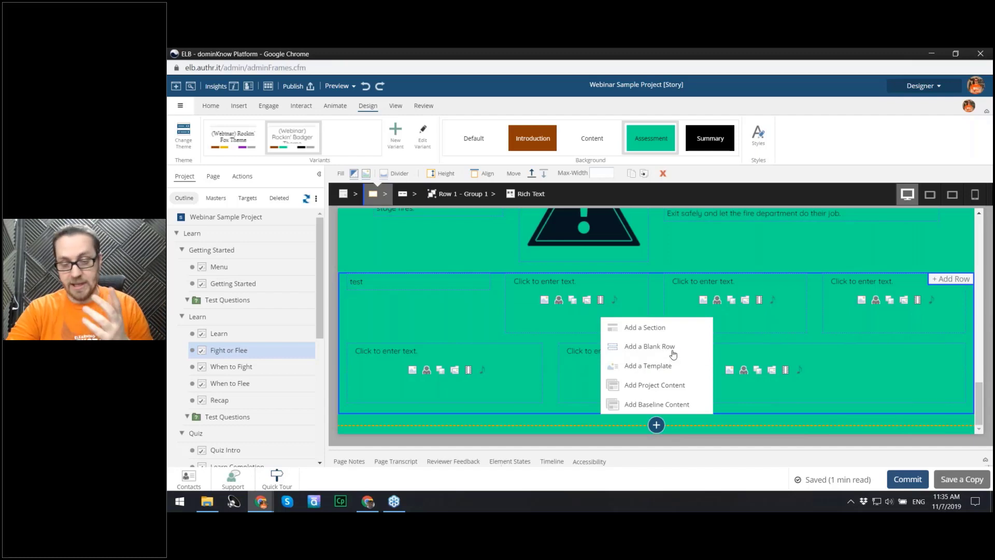
left_click(657, 328)
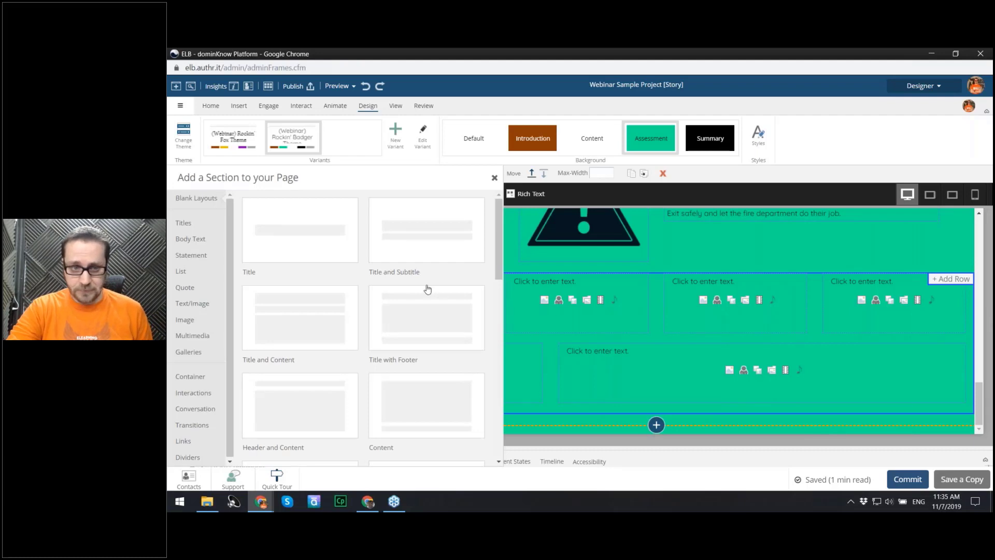
scroll(396, 296, "down", 5)
scroll(394, 298, "down", 3)
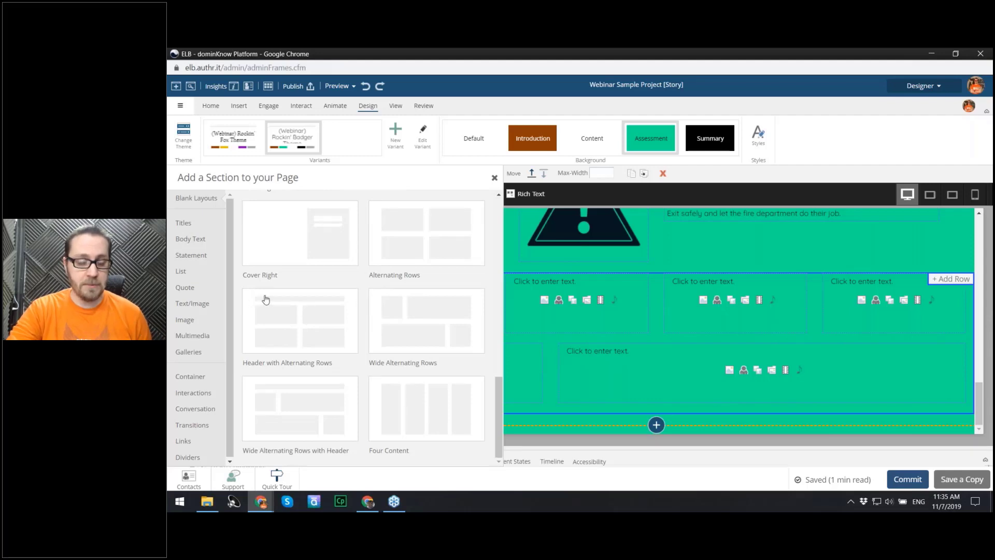
left_click(195, 240)
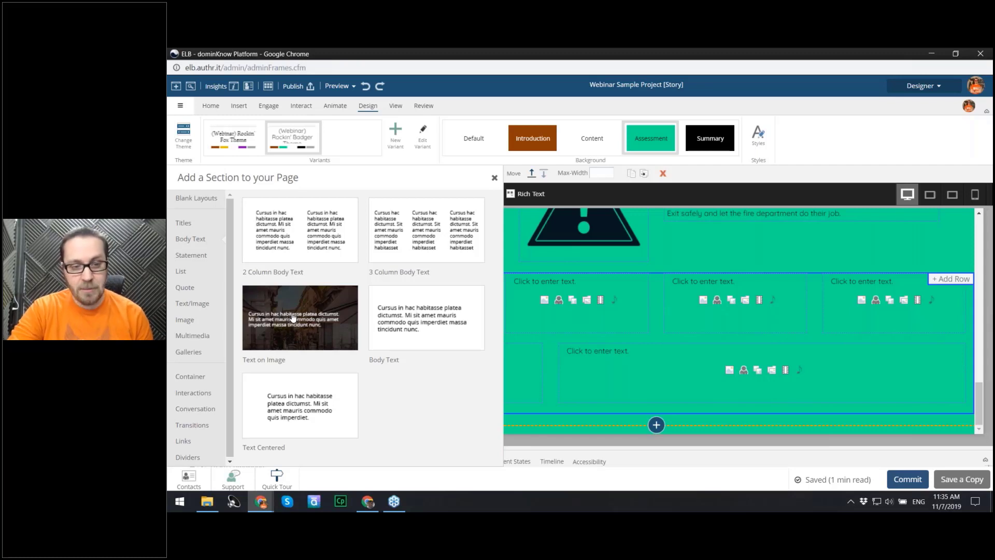
left_click(185, 304)
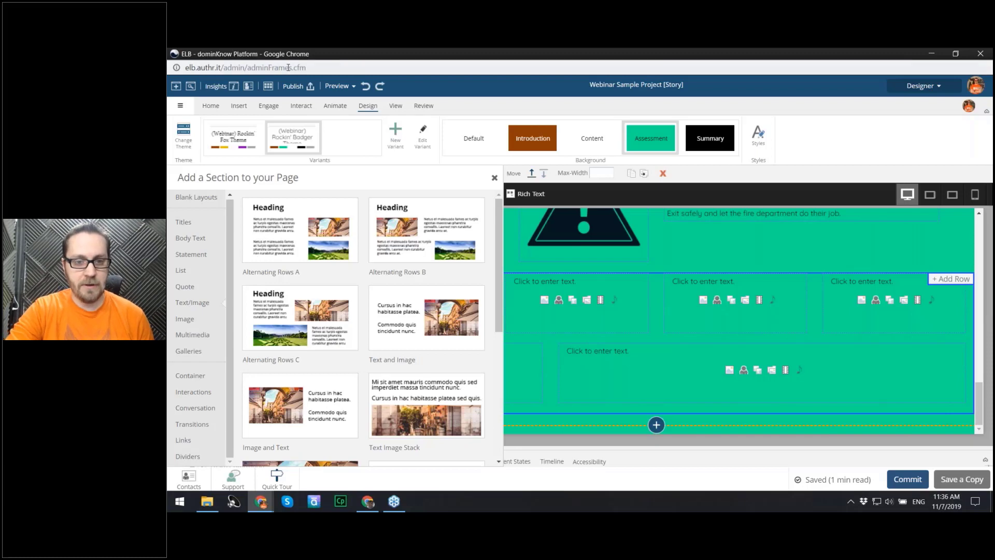
left_click(494, 179)
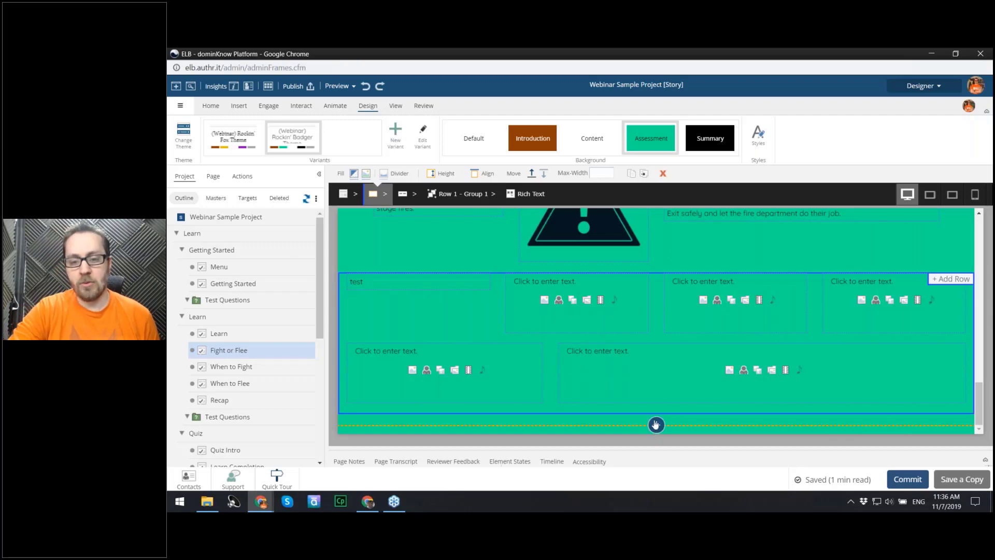
Step: Insert the Timelines page from the Interactions and Layouts Baseline at the end of the page
left_click(656, 424)
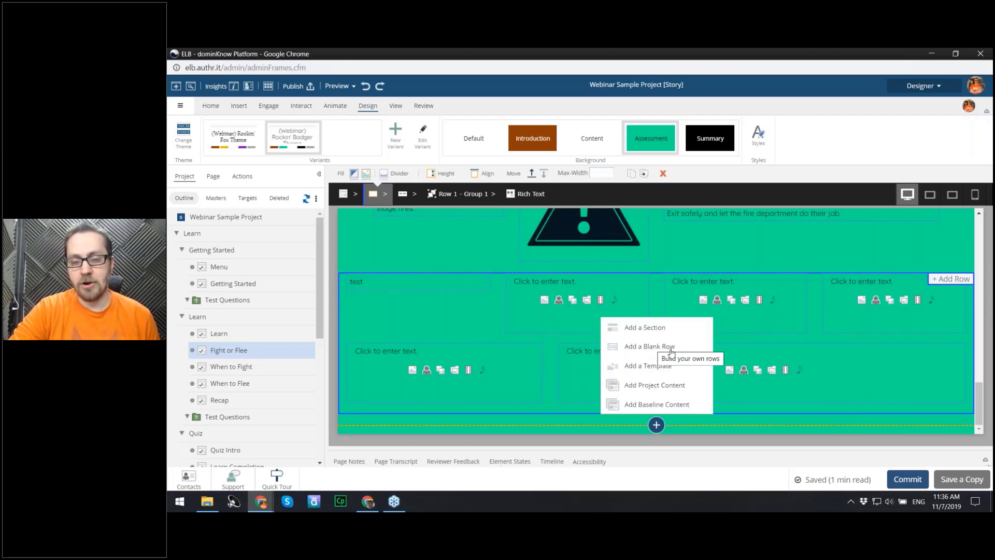
left_click(676, 405)
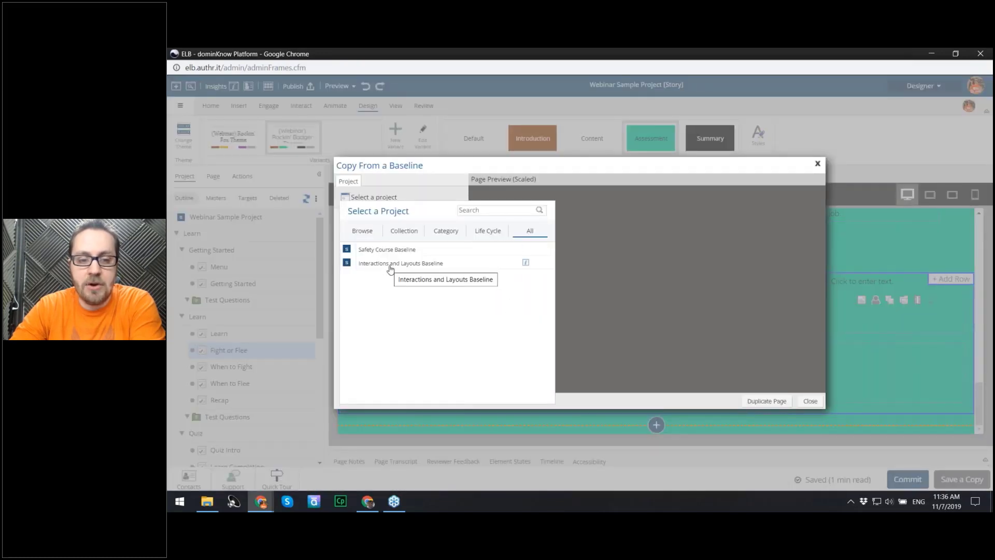
left_click(393, 264)
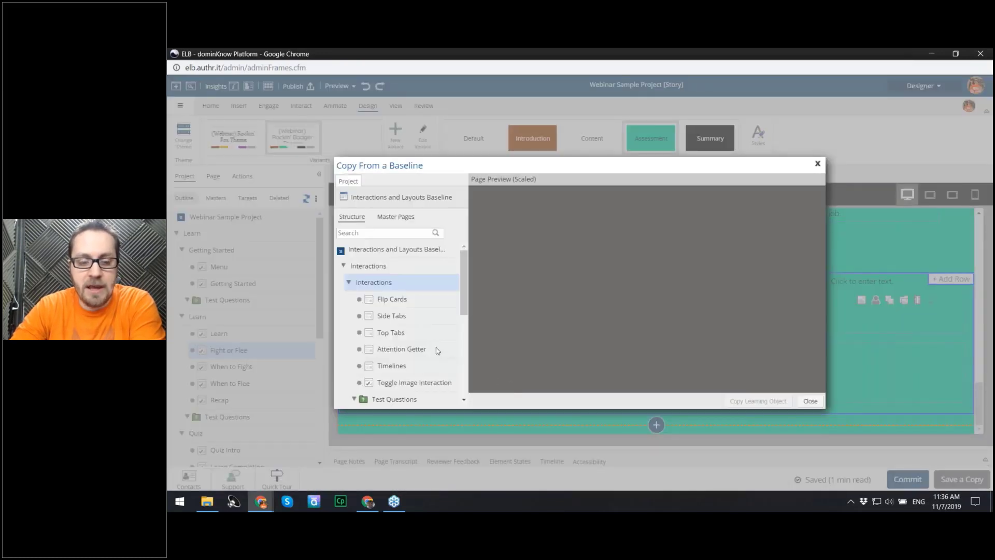
scroll(430, 347, "down", 2)
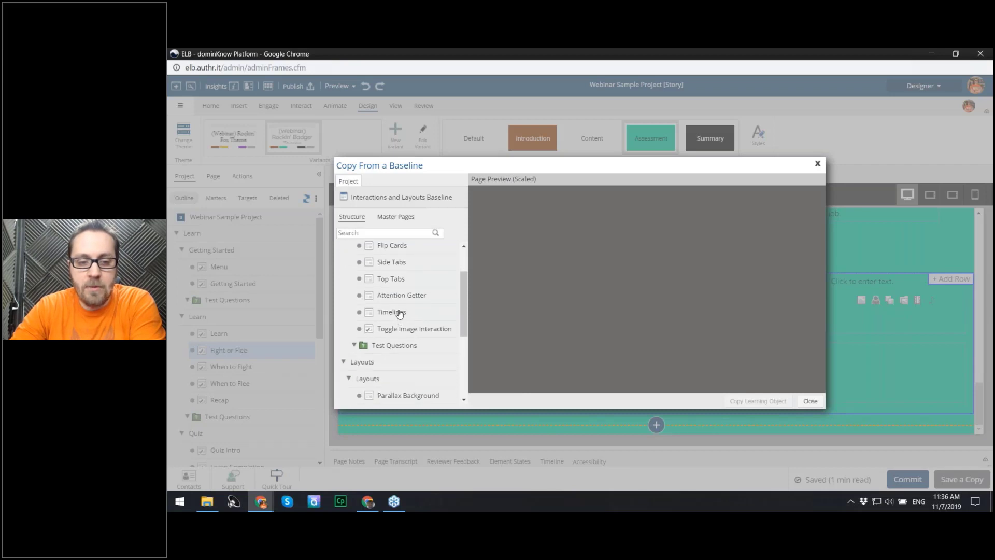
left_click(399, 313)
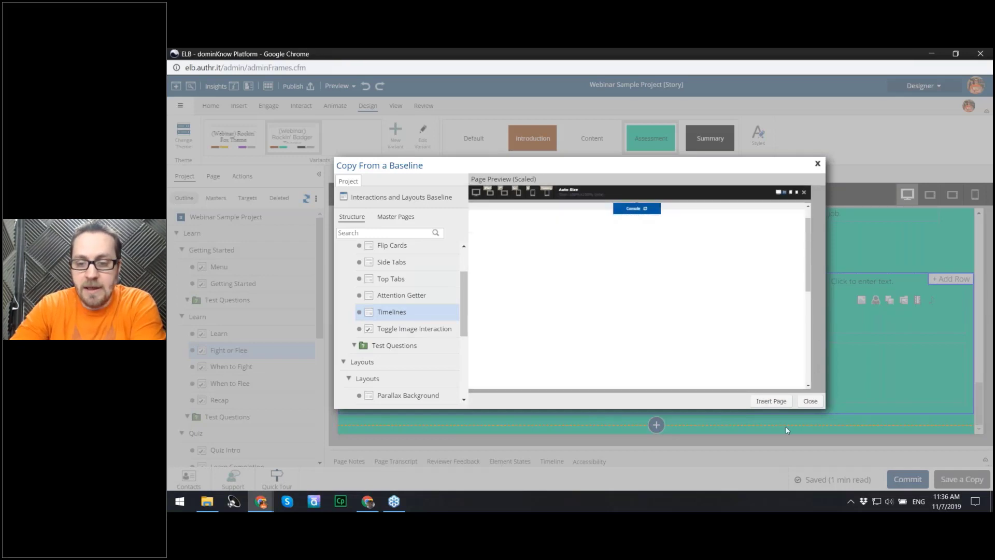
scroll(665, 259, "down", 5)
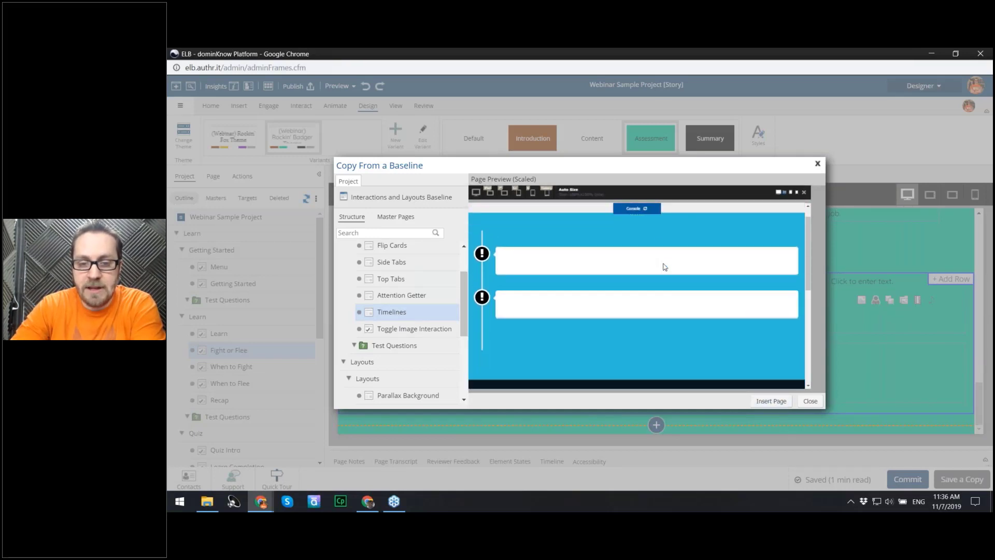
scroll(664, 264, "up", 5)
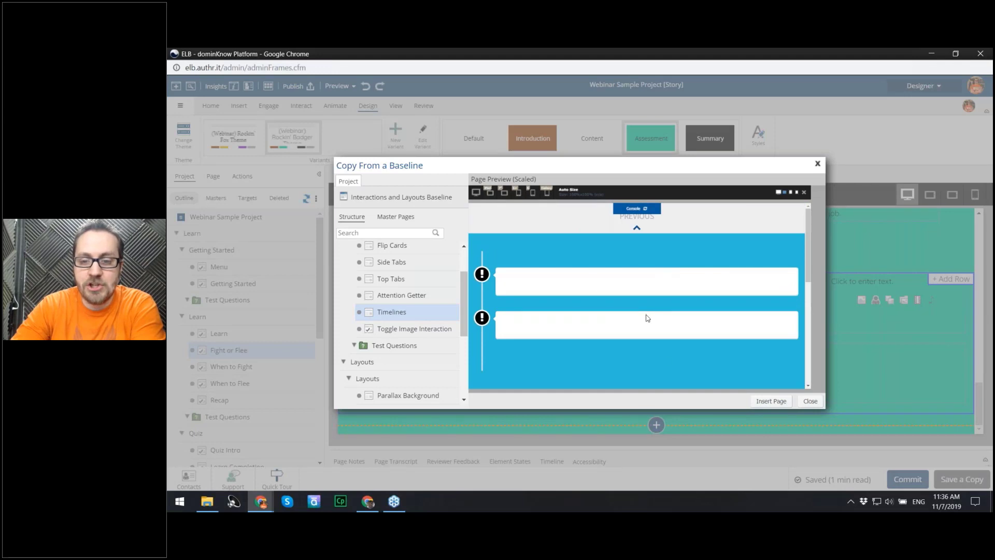
scroll(647, 318, "down", 3)
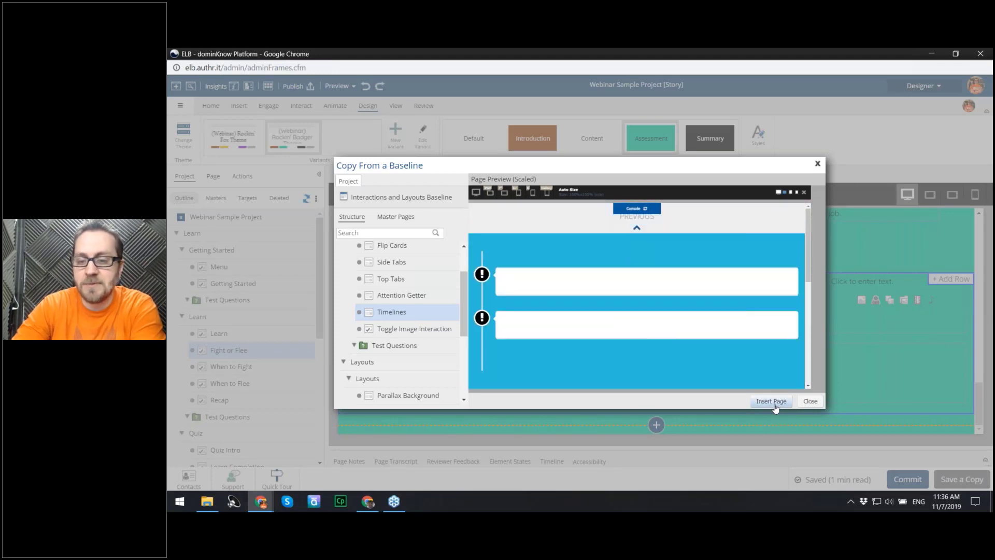
left_click(772, 402)
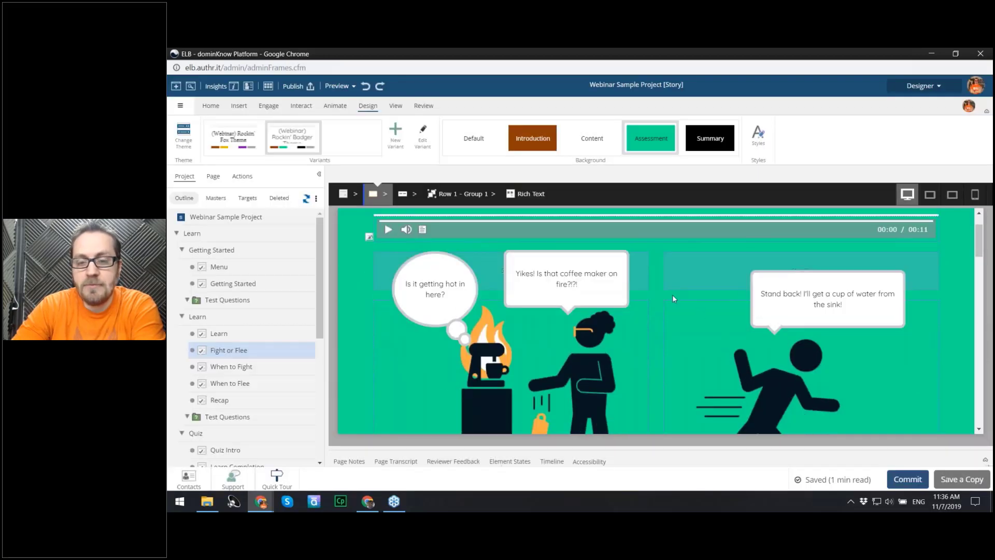
Step: Review the inserted timeline sections and delete the brown one with the centred timeline
scroll(673, 294, "down", 20)
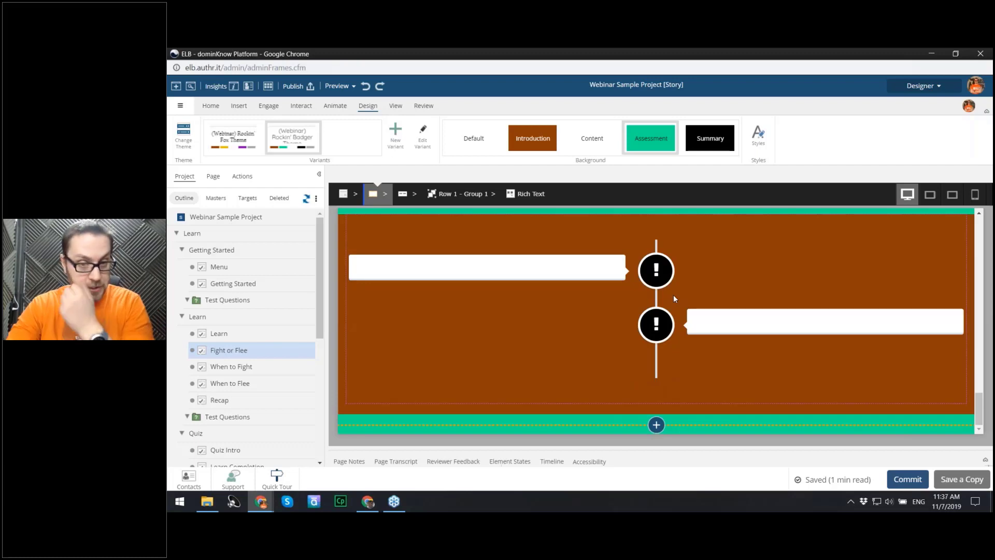
scroll(668, 293, "up", 4)
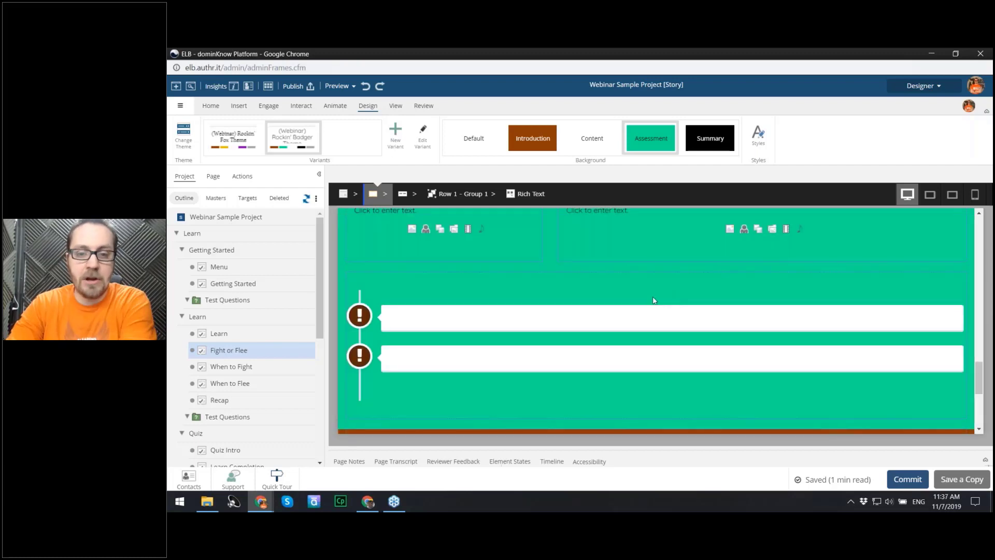
scroll(651, 295, "up", 1)
scroll(651, 294, "down", 3)
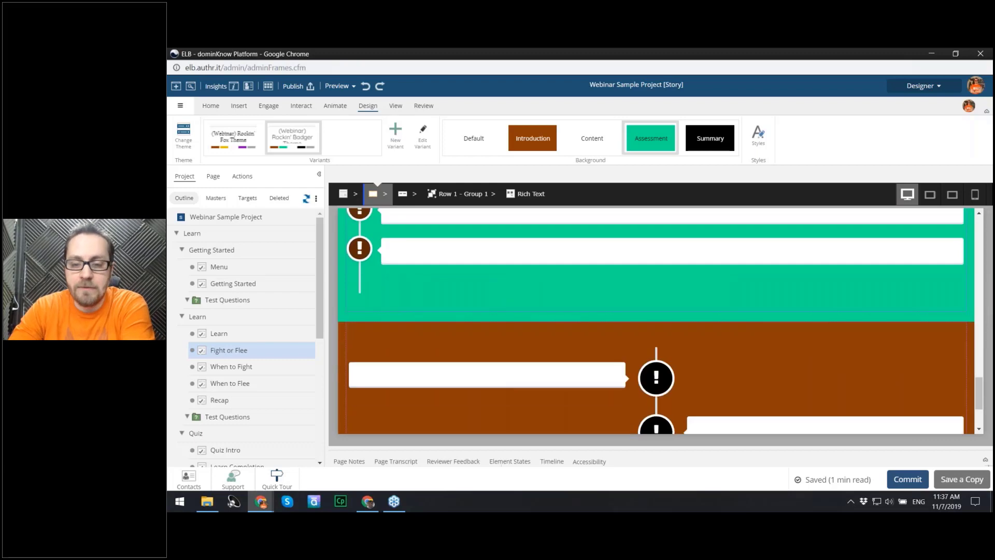
left_click(731, 377)
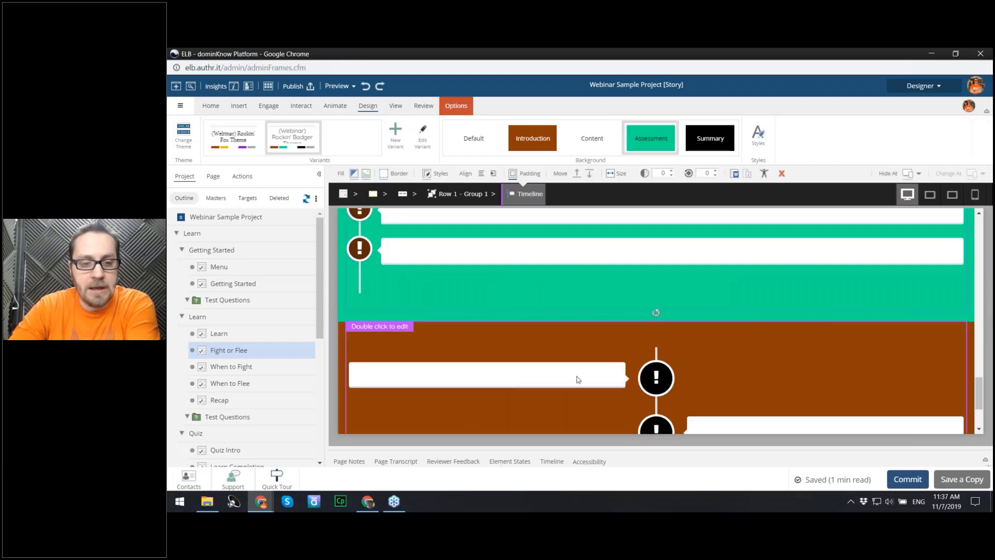
left_click(373, 193)
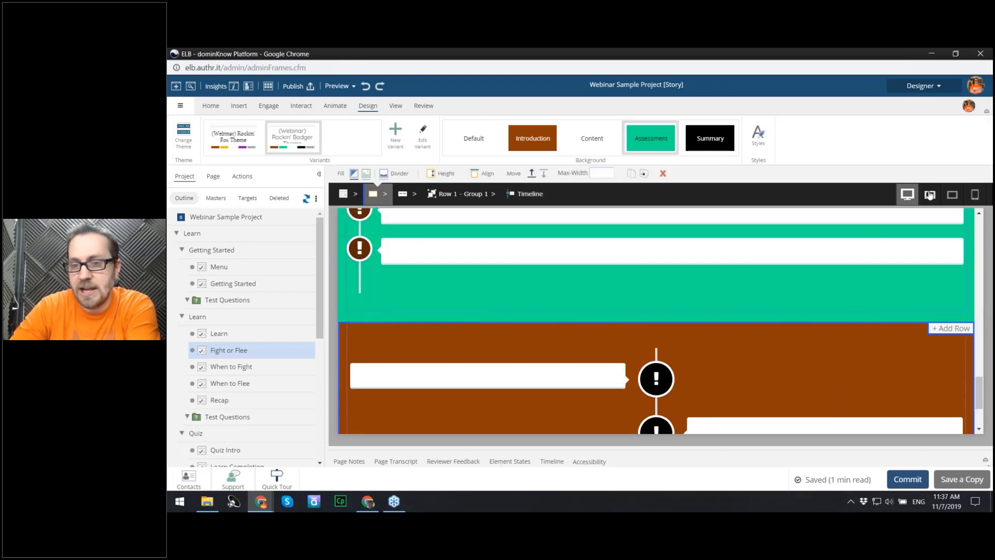
left_click(663, 173)
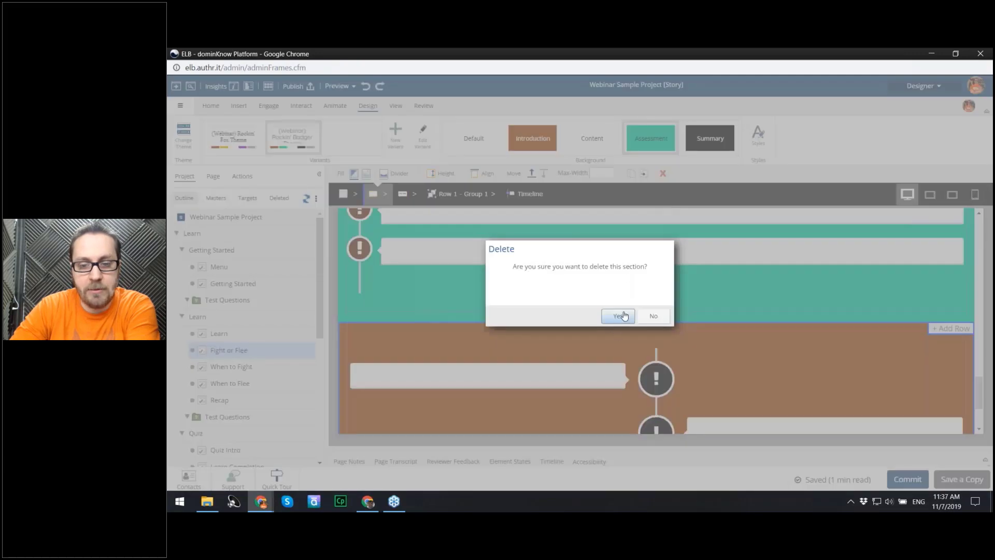
left_click(619, 316)
Step: Set the fill of the remaining timeline section to the theme's solid brown and select its timeline
scroll(642, 355, "down", 10)
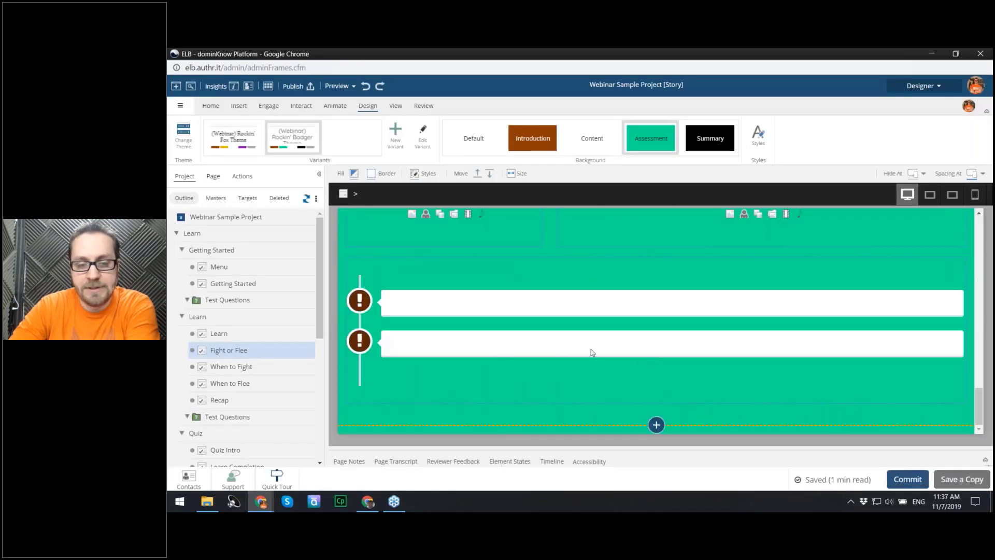
left_click(431, 268)
left_click(369, 194)
left_click(354, 173)
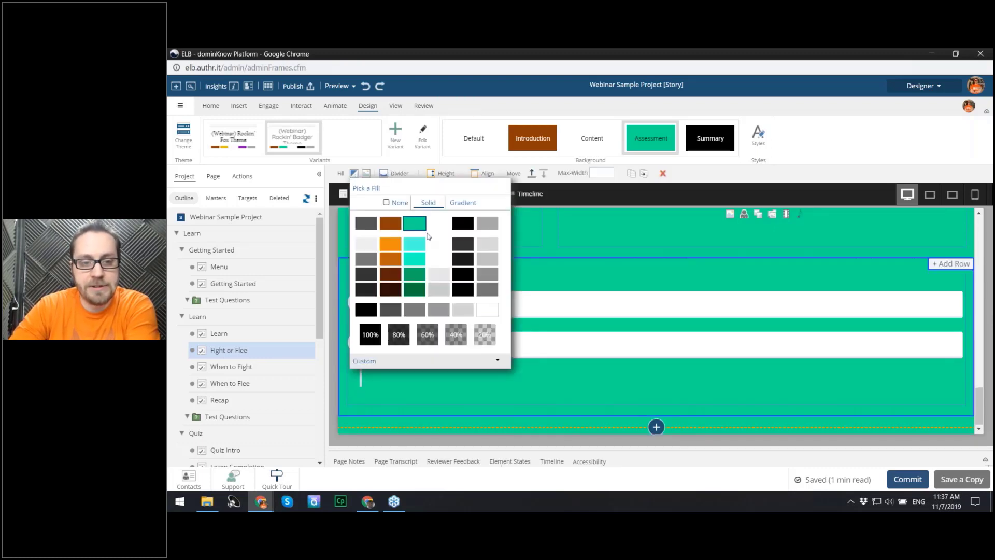
left_click(390, 224)
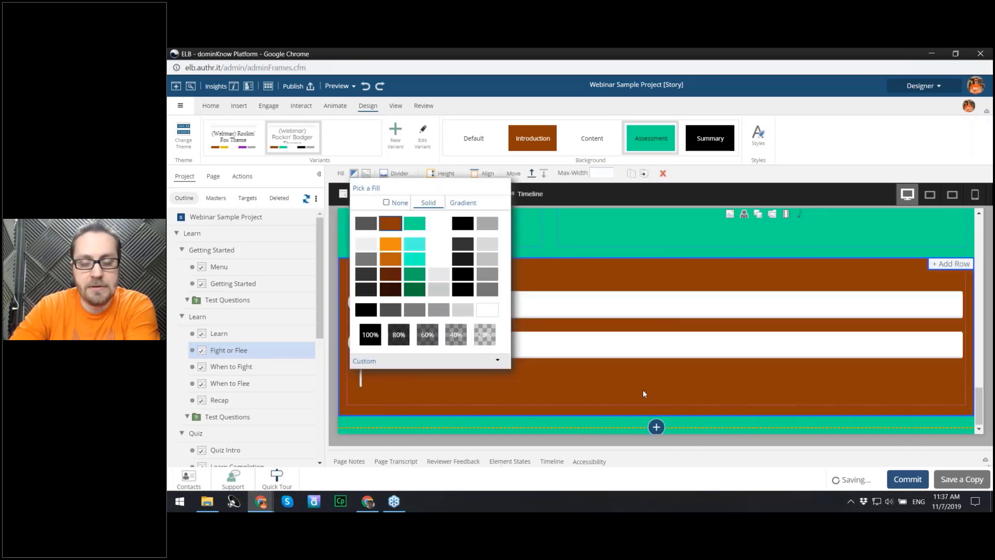
left_click(766, 278)
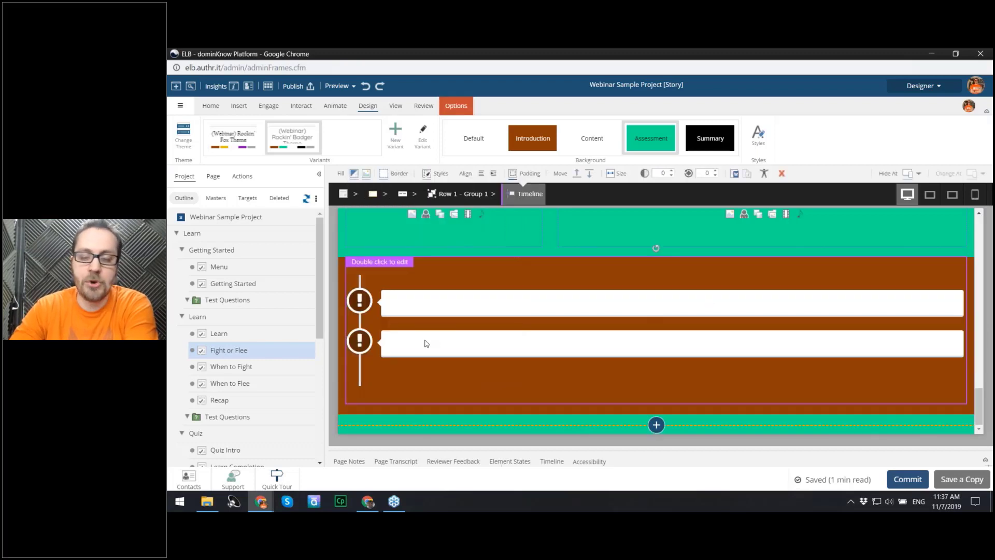
Step: Open the You Need to Know page from the Fire Safety: You Need to Know project as content to copy in
left_click(658, 426)
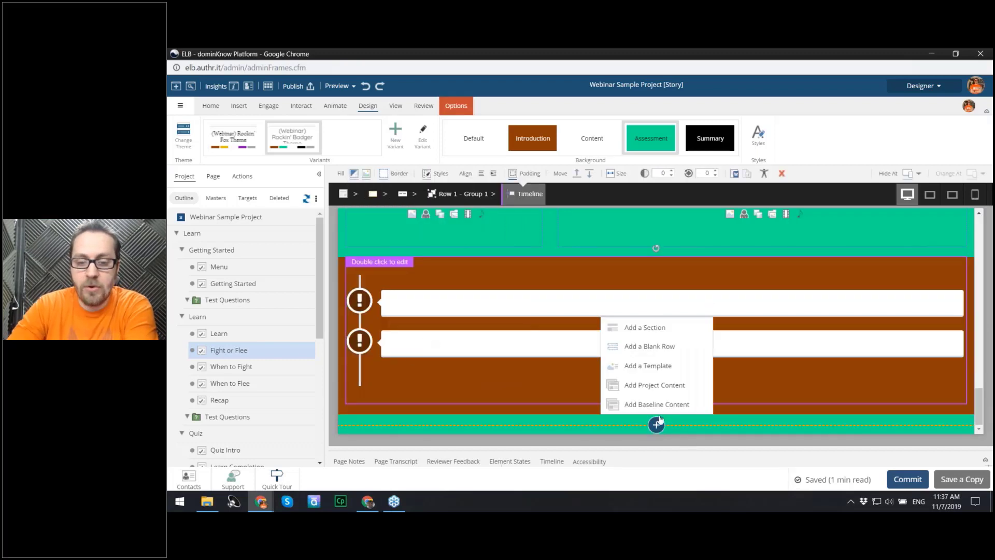
left_click(665, 386)
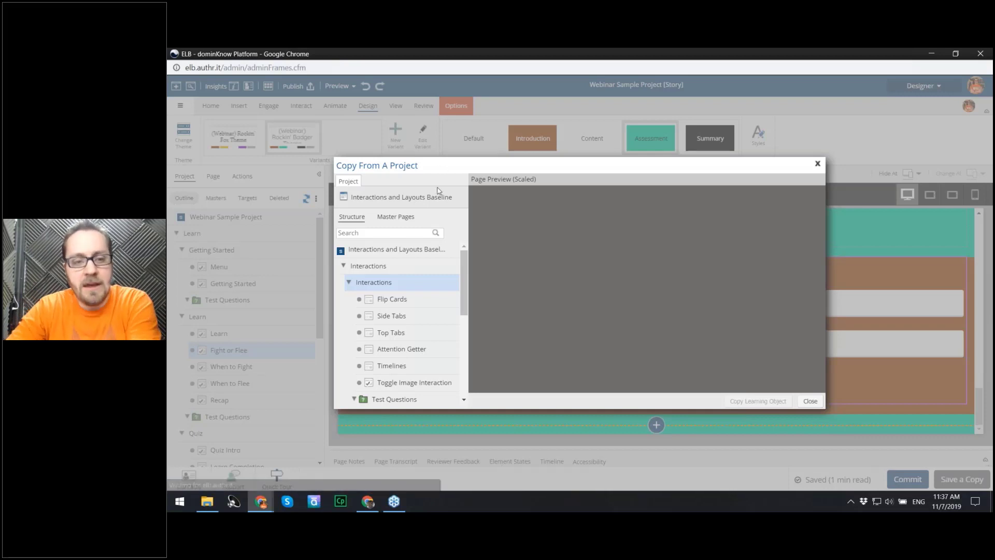
left_click(413, 201)
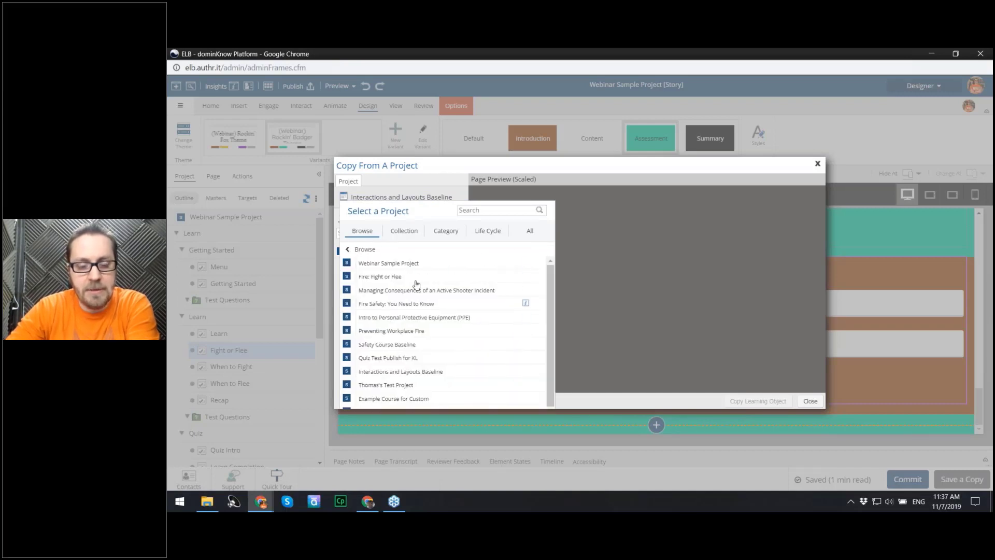
scroll(429, 280, "down", 1)
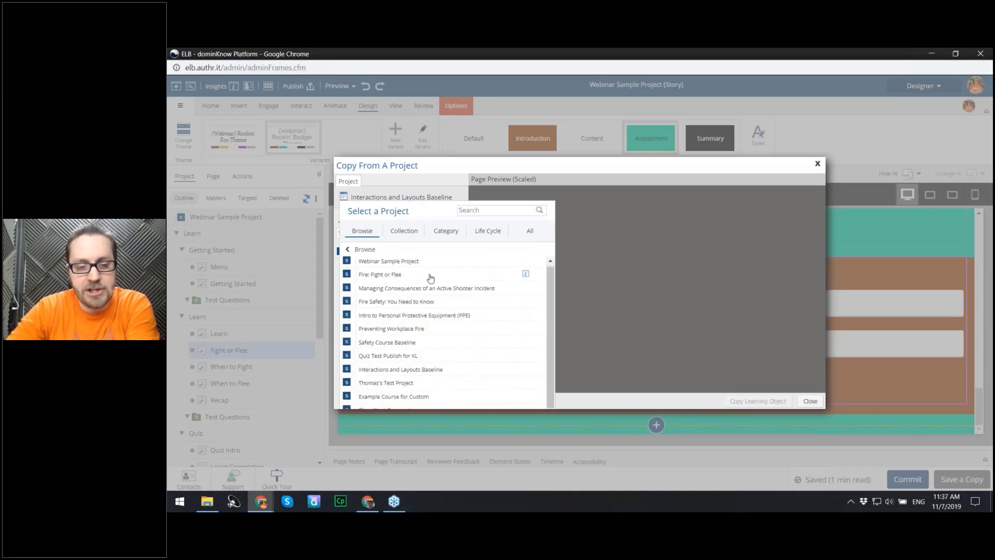
left_click(428, 303)
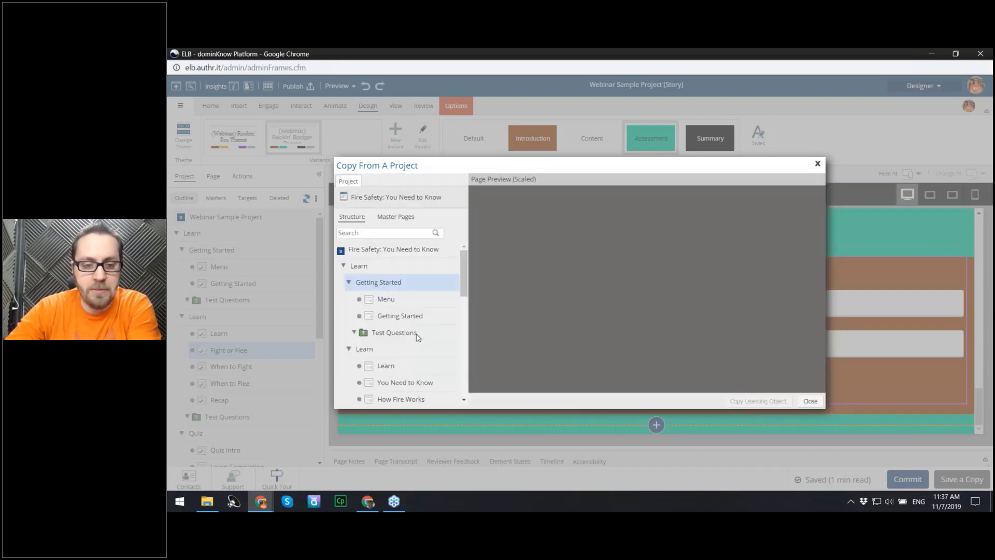
scroll(418, 337, "down", 2)
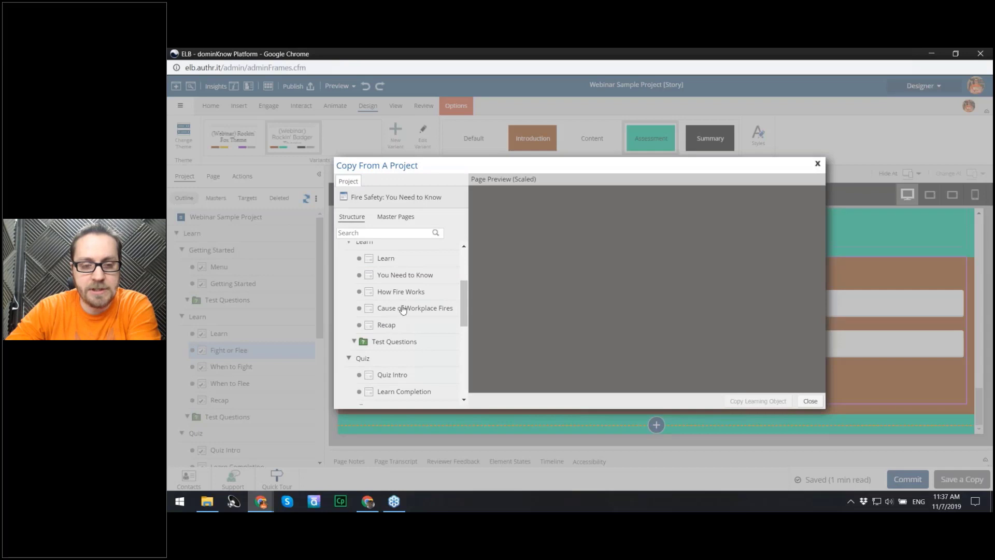
left_click(415, 276)
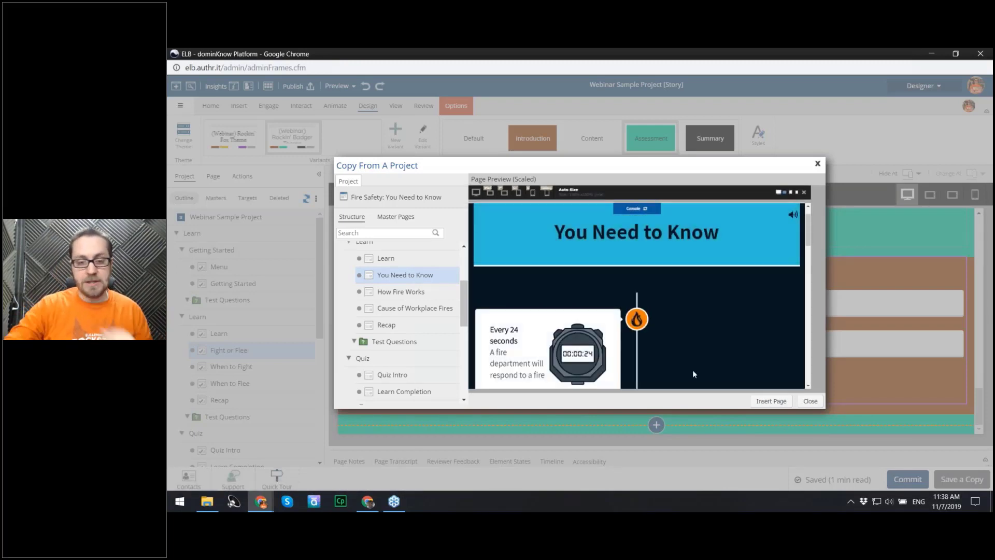
Step: Look through the previewed page's timeline, warning and Course Goals sections, and close the project copy dialog without inserting anything
scroll(666, 349, "down", 2)
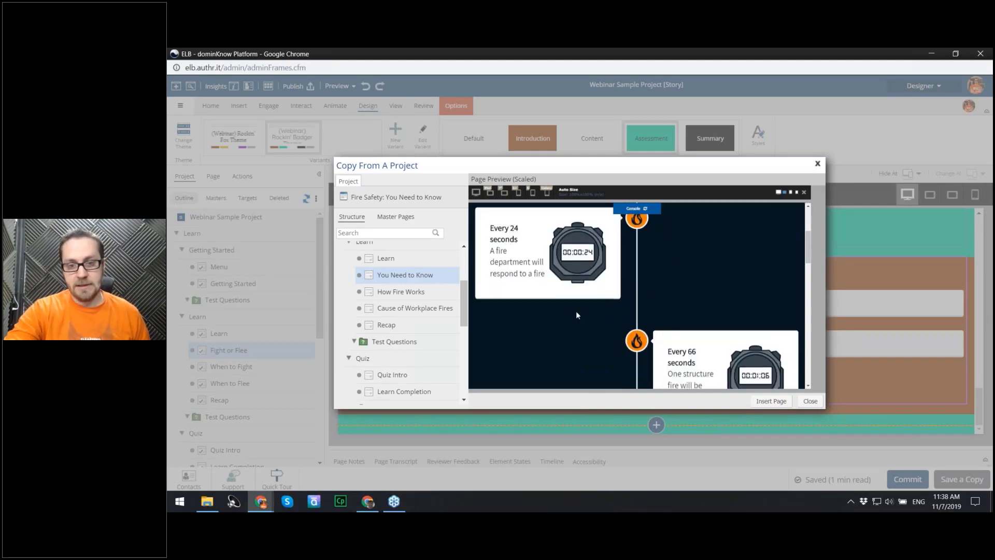
scroll(578, 311, "down", 10)
scroll(582, 303, "up", 1)
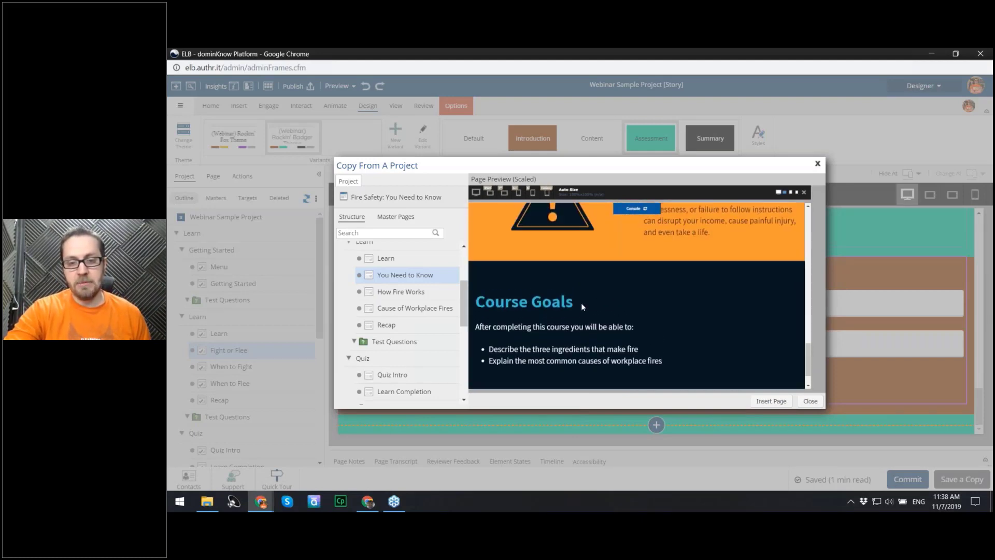
scroll(624, 320, "up", 5)
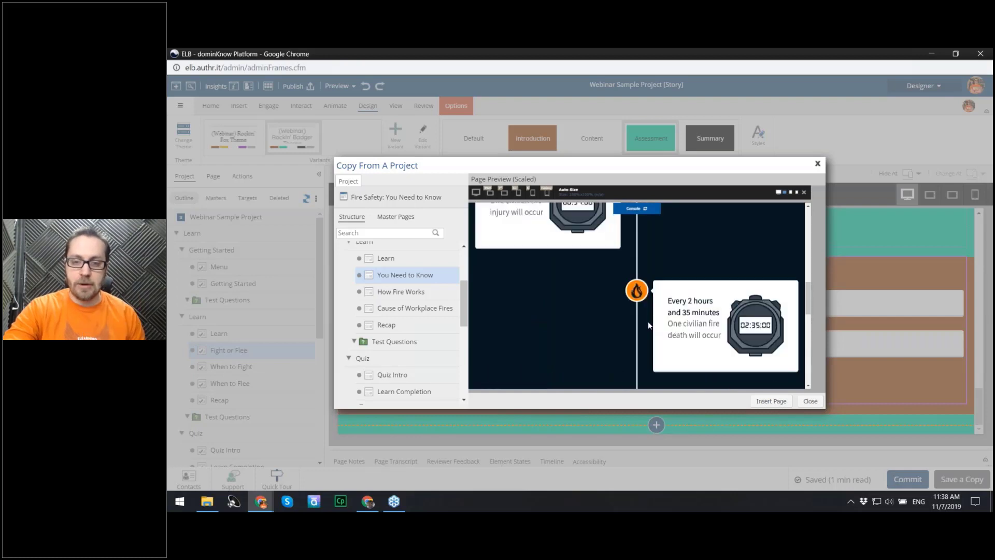
scroll(647, 325, "down", 2)
scroll(664, 305, "down", 3)
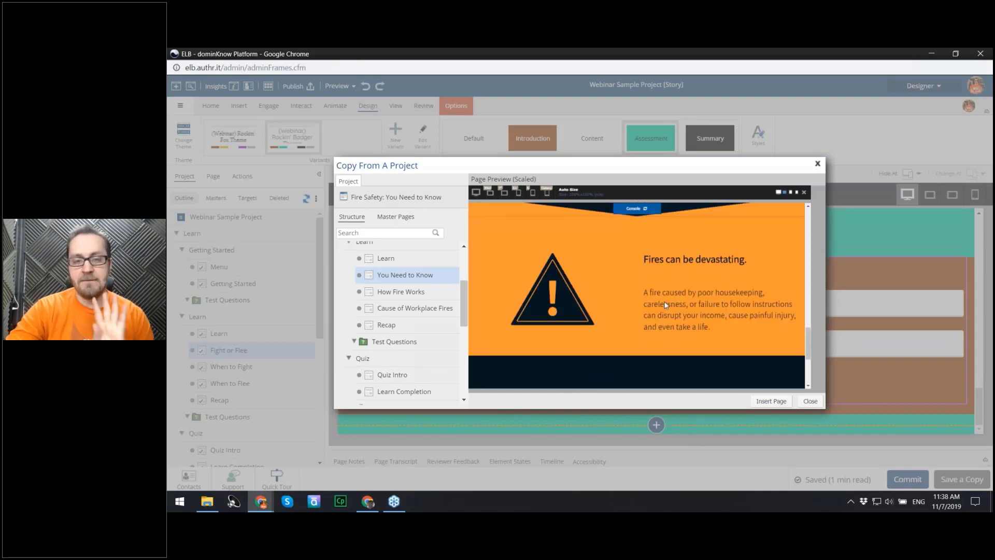
left_click(818, 165)
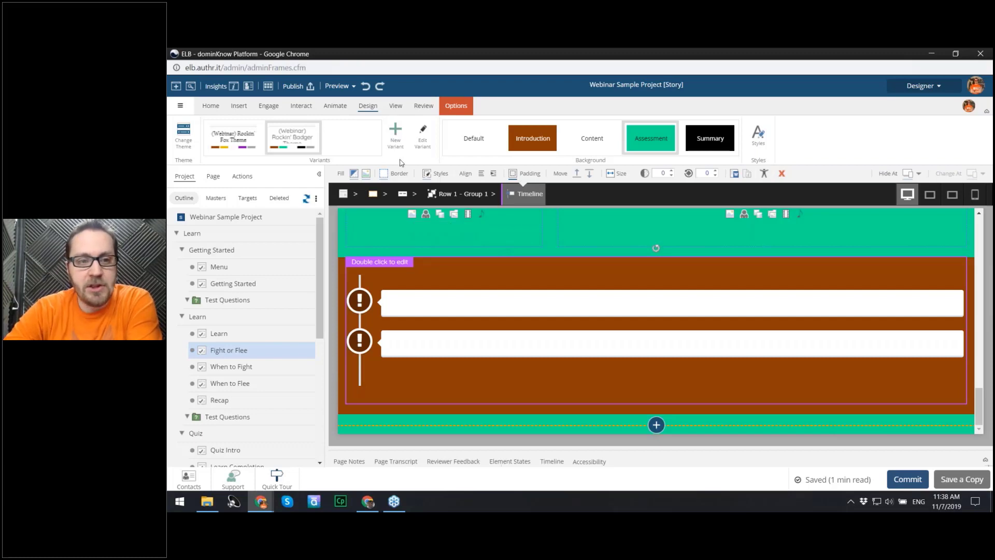
Step: Find the project's translation options, review the duplicate, export and import choices, and close the list
left_click(424, 106)
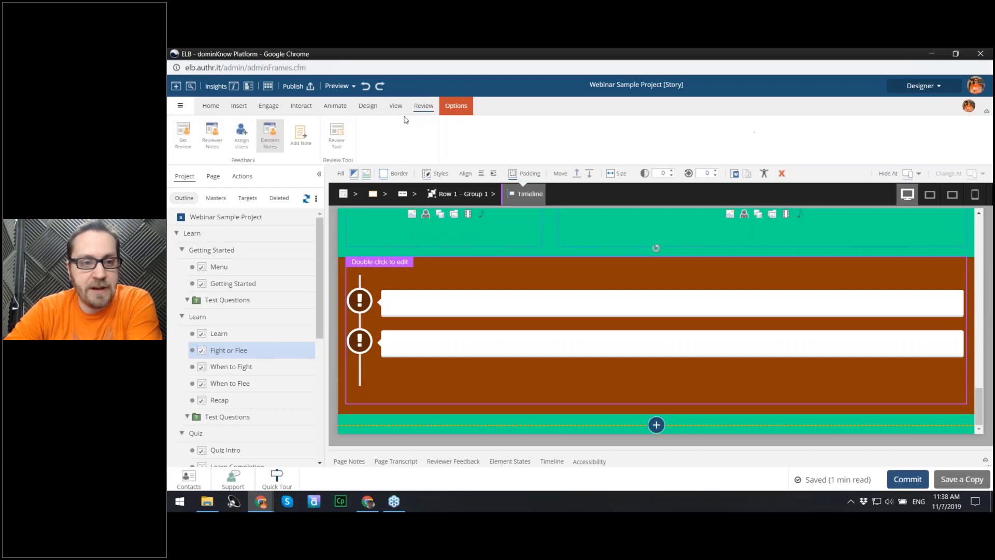
left_click(399, 109)
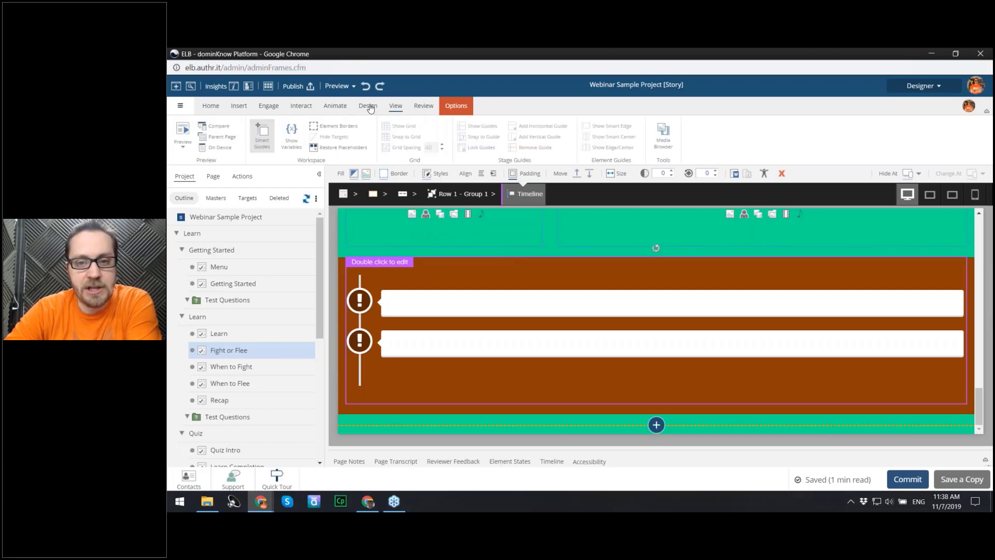
left_click(369, 107)
left_click(336, 109)
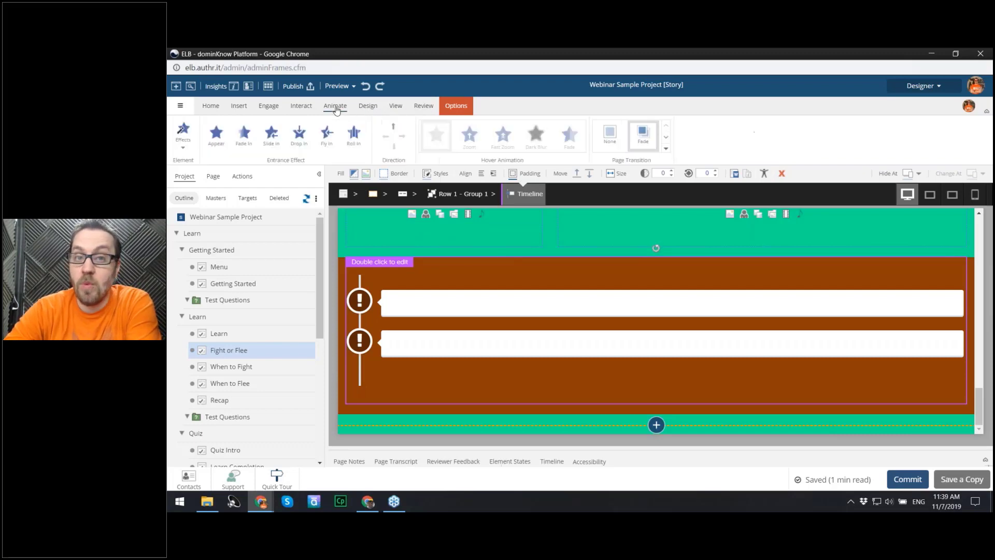
left_click(301, 110)
left_click(268, 106)
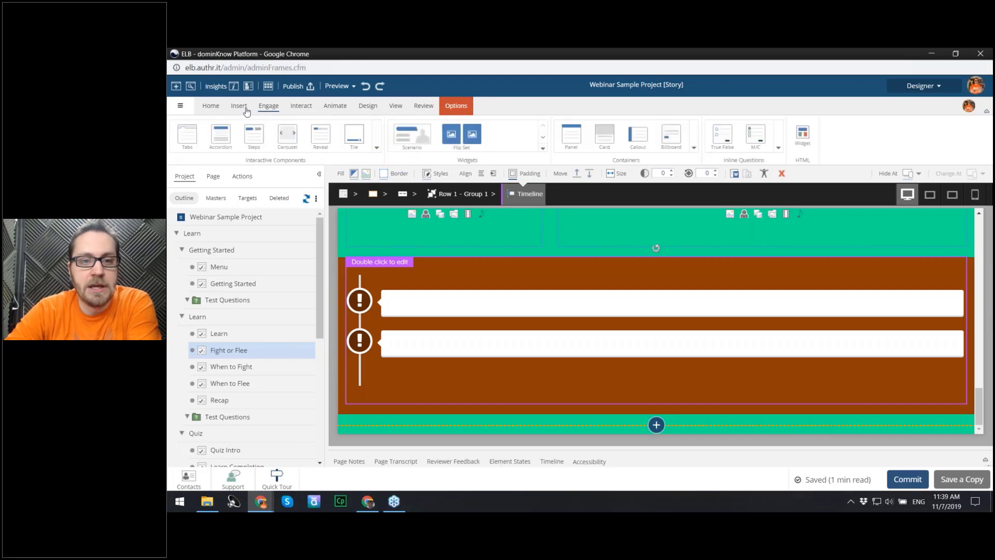
left_click(233, 108)
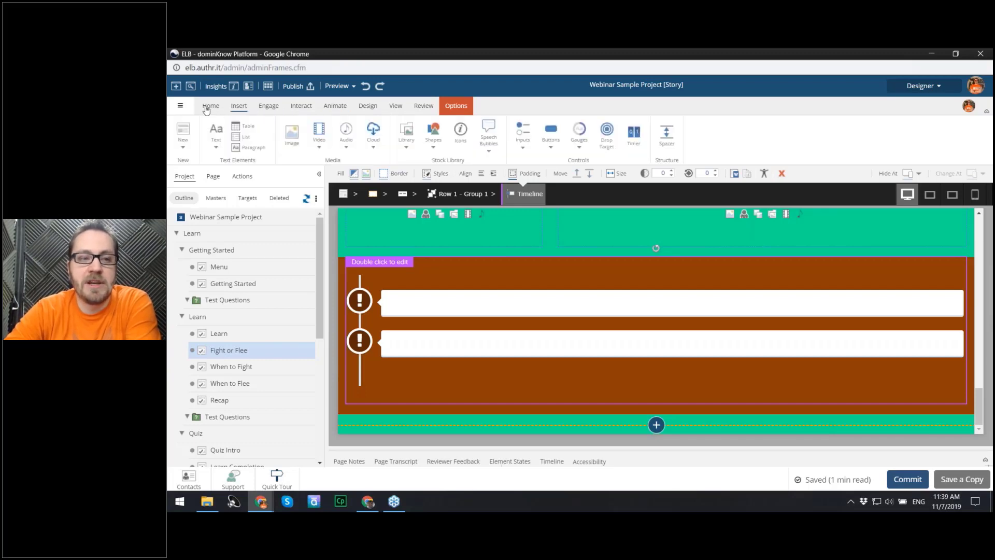
left_click(206, 109)
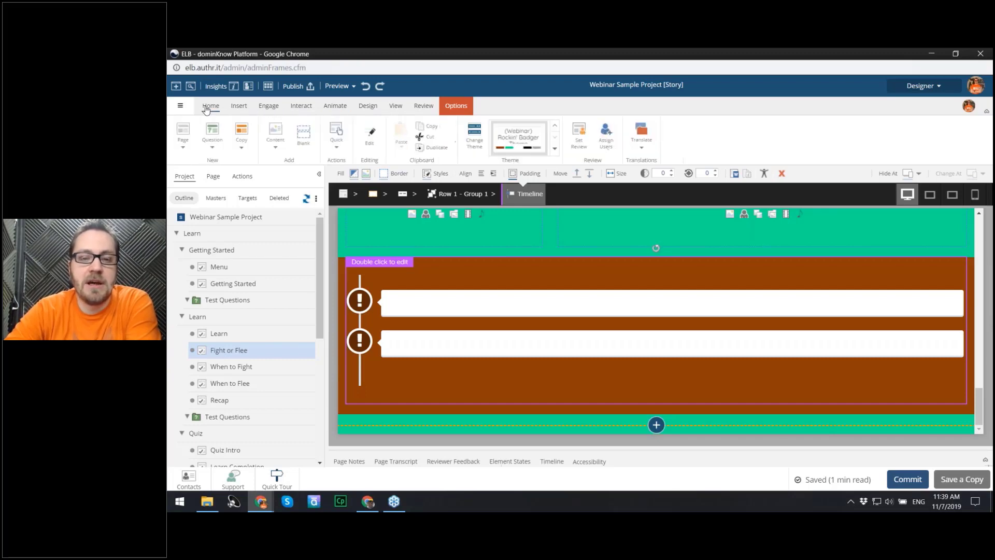
left_click(642, 134)
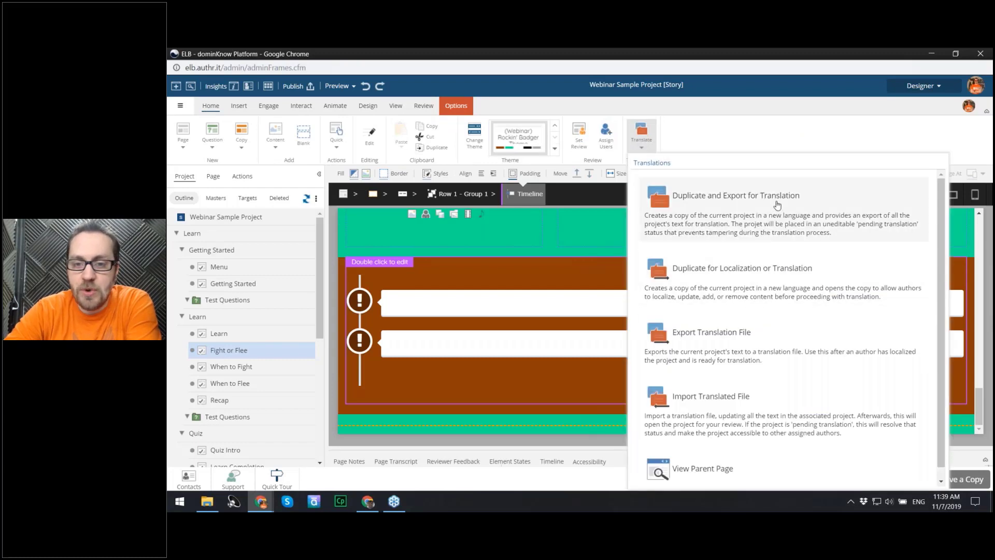
scroll(776, 207, "down", 1)
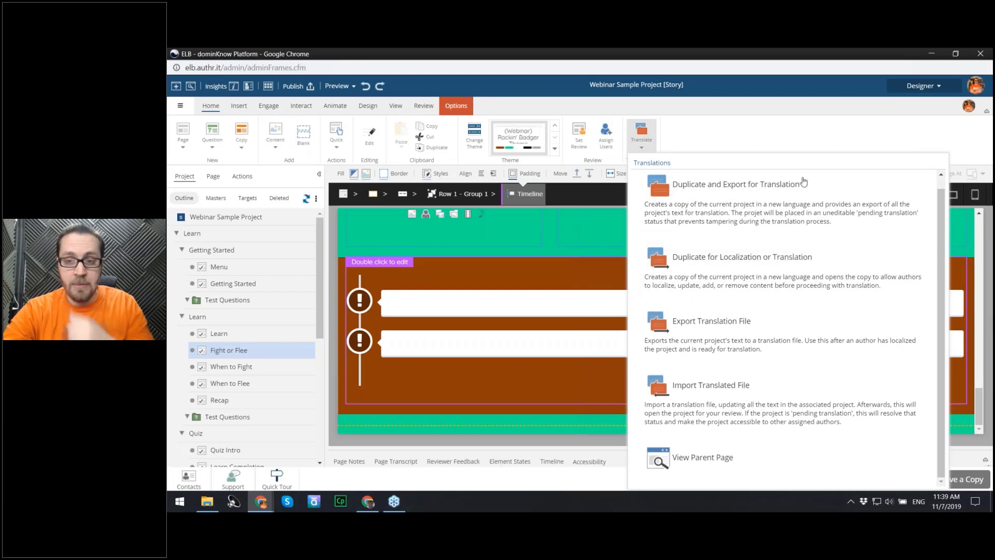
left_click(824, 134)
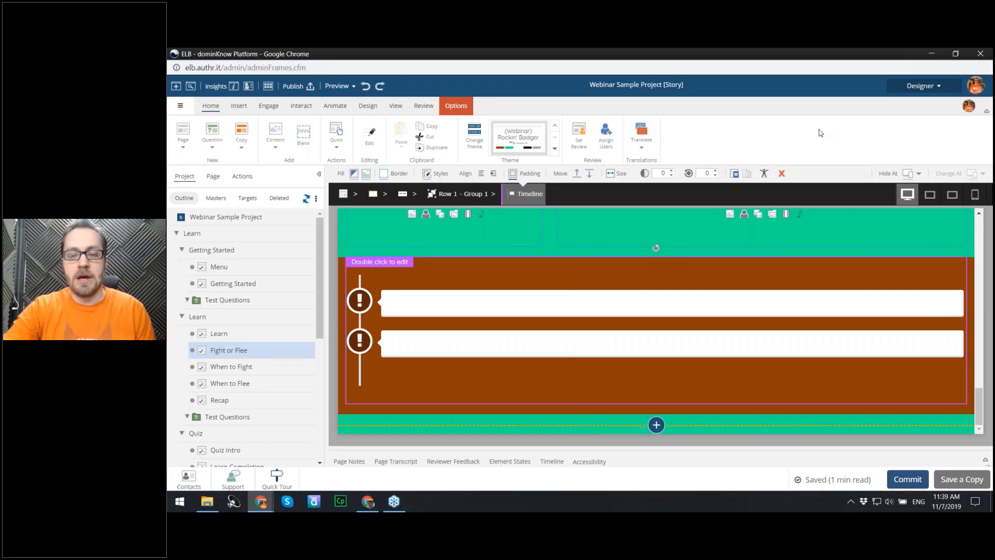
Step: Lengthen the fire safety text beside the warning sign by copying all of it and pasting it four times at its end
scroll(600, 285, "up", 5)
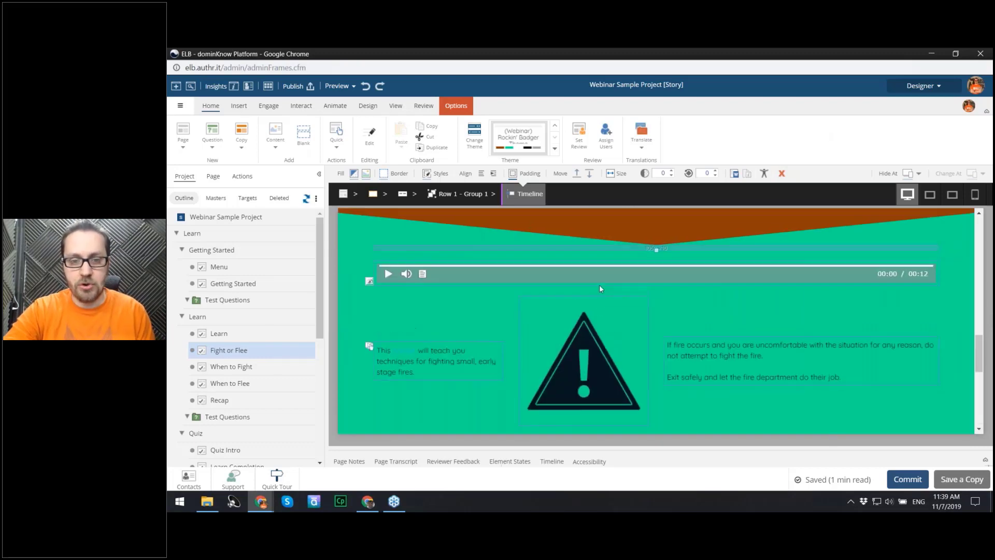
left_click(777, 365)
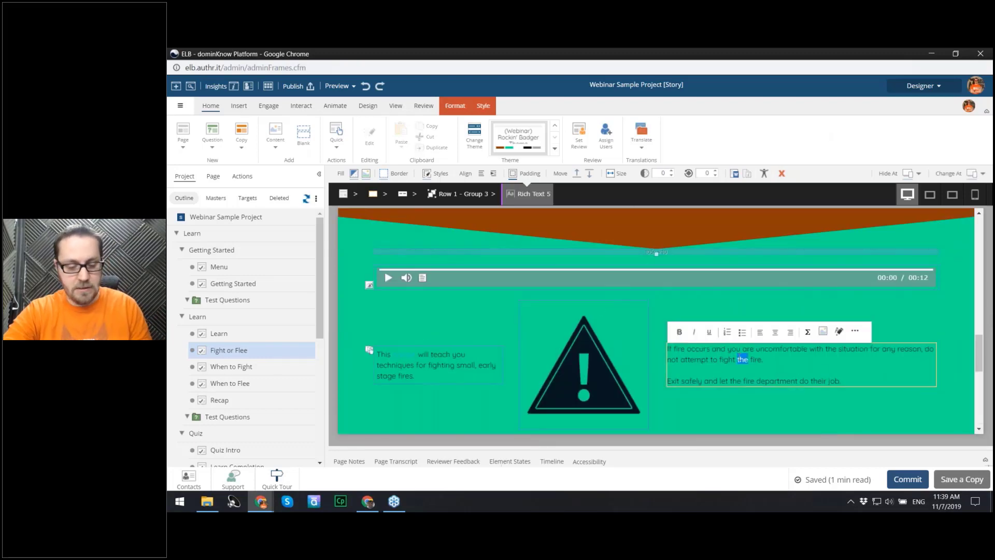
key("ctrl+a")
key("ctrl+c")
key("Right")
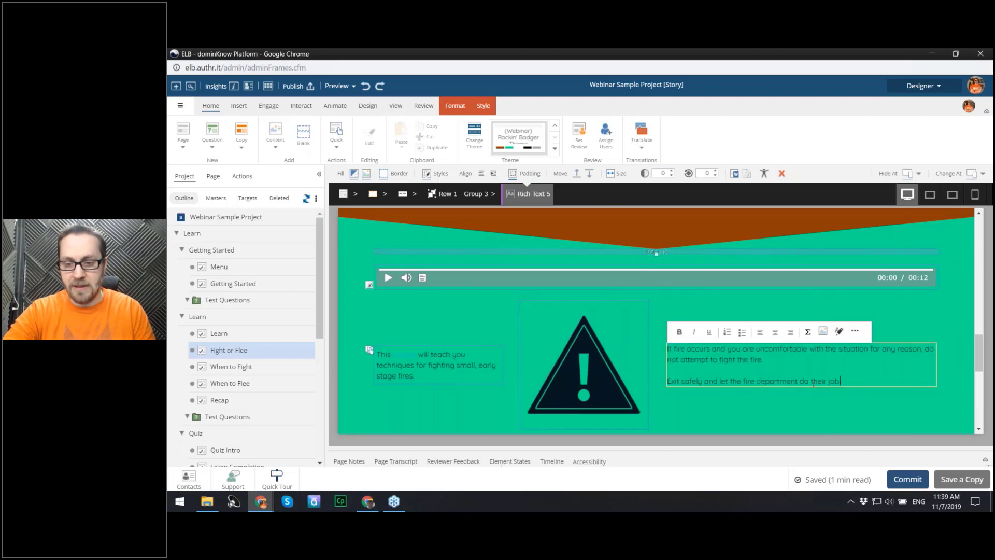
key("ctrl+v")
key("ctrl+v")
key("ctrl+v")
key("ctrl+v")
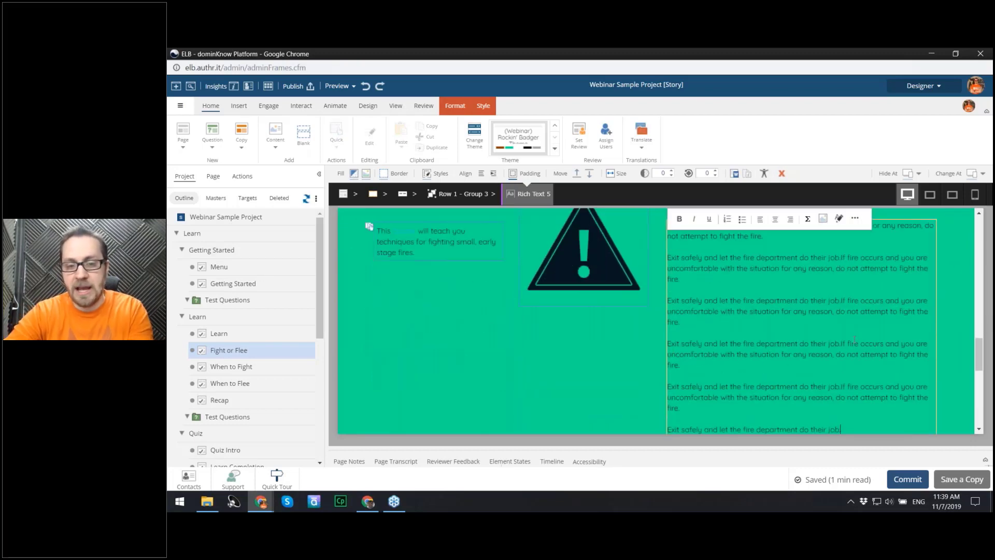
left_click(595, 382)
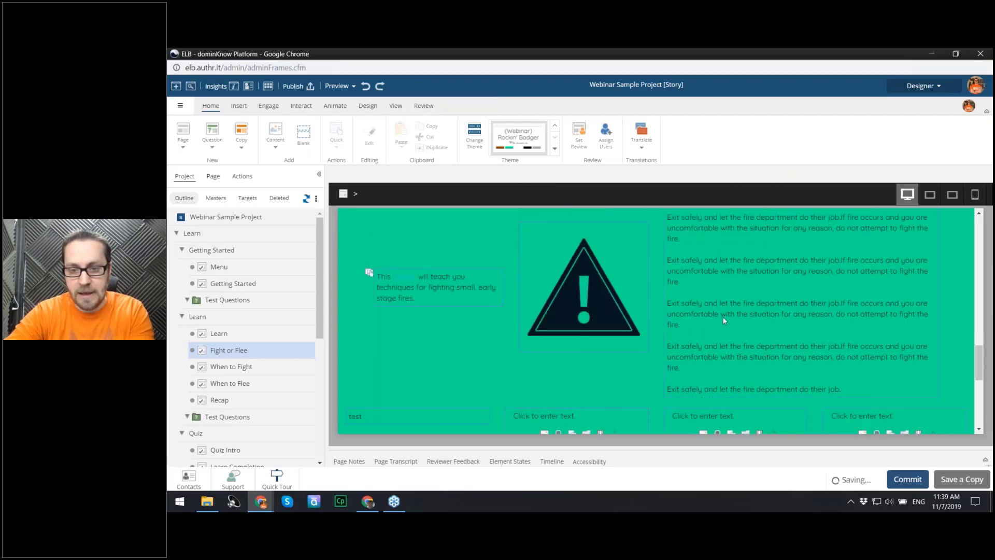
Step: Check how the lengthened text and warning sign are laid out in the desktop and phone views, and return to desktop
scroll(822, 356, "up", 3)
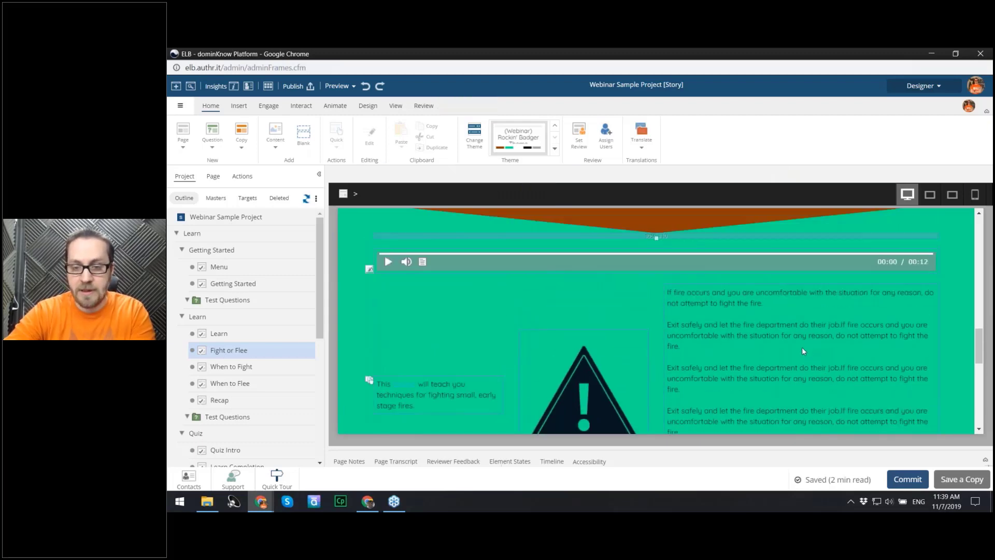
scroll(461, 302, "down", 2)
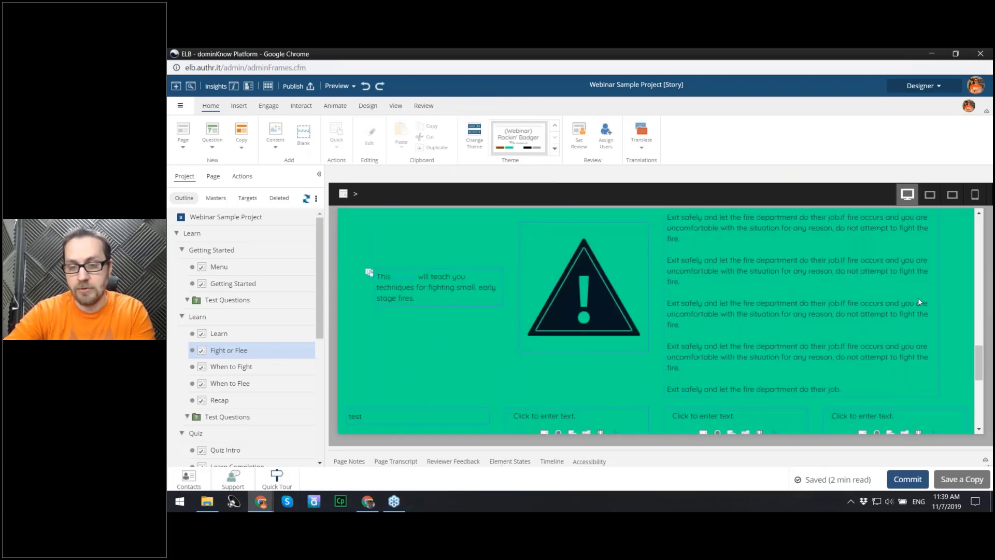
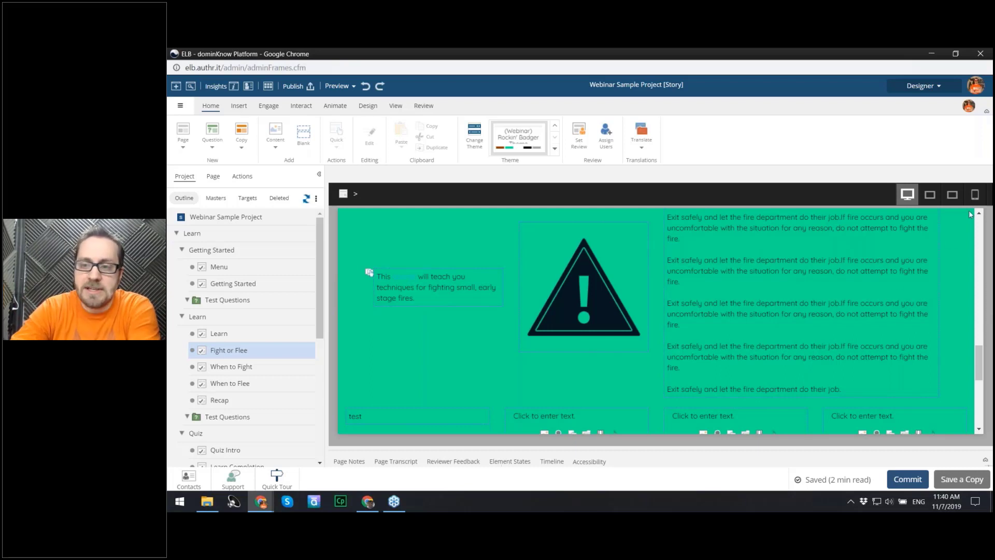
left_click(975, 194)
scroll(665, 287, "down", 8)
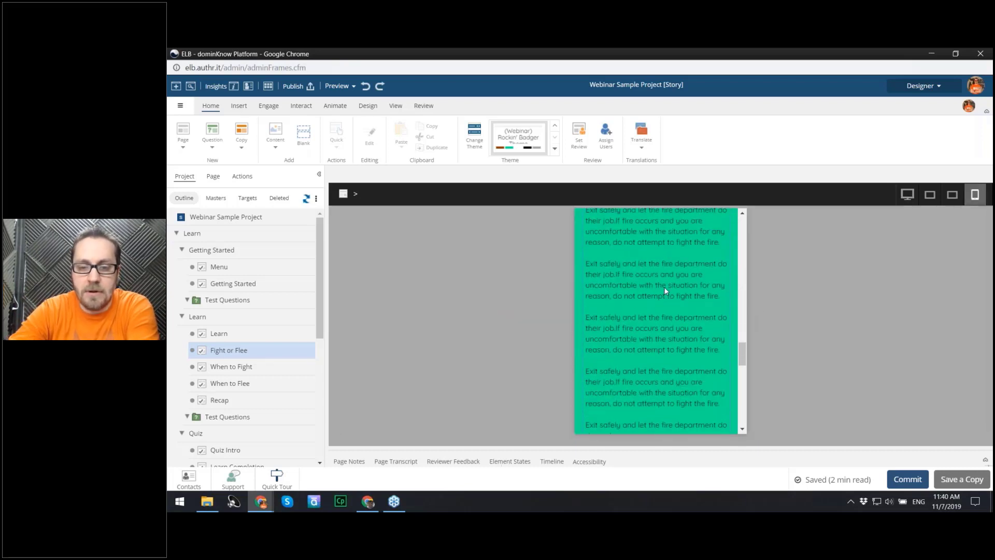
scroll(665, 290, "down", 5)
scroll(666, 290, "up", 8)
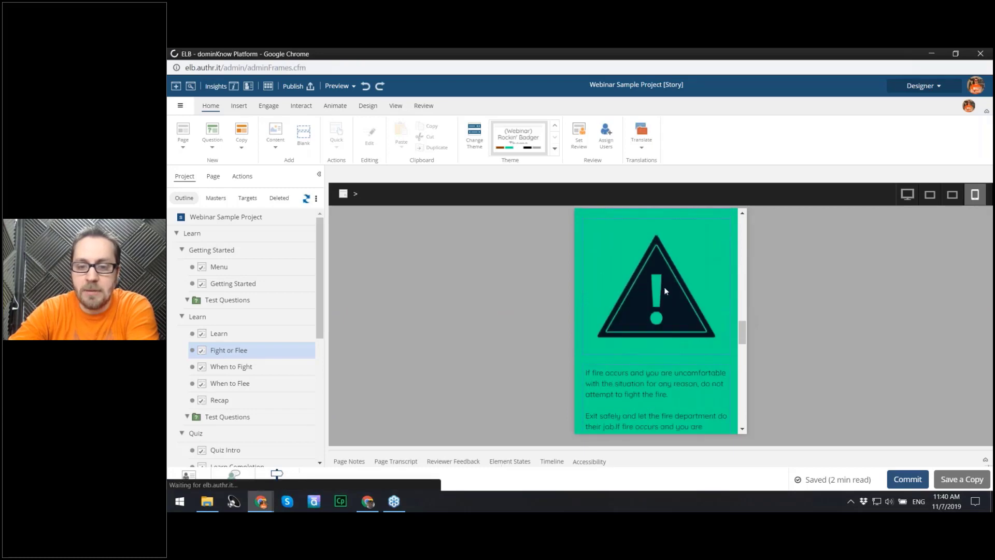
scroll(666, 291, "down", 2)
scroll(664, 287, "down", 1)
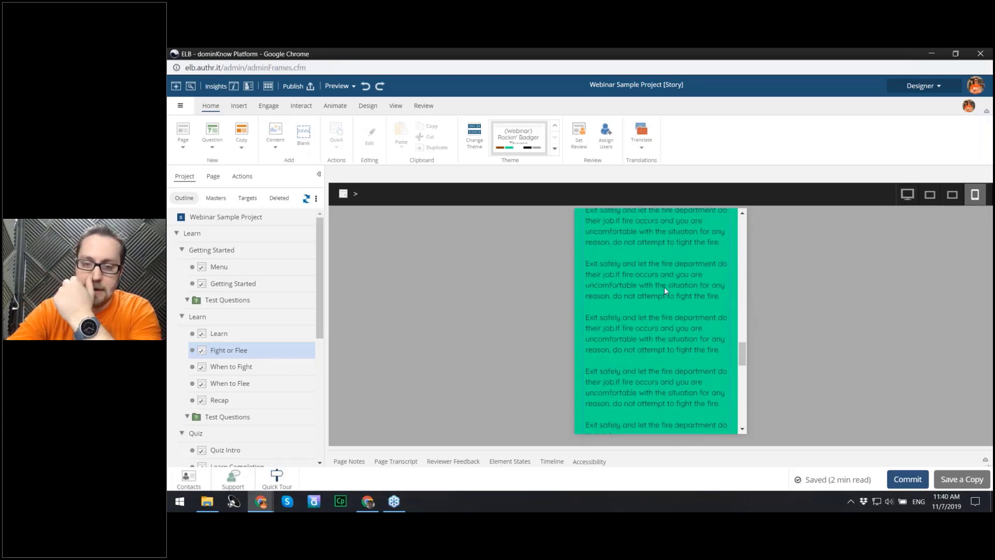
left_click(908, 195)
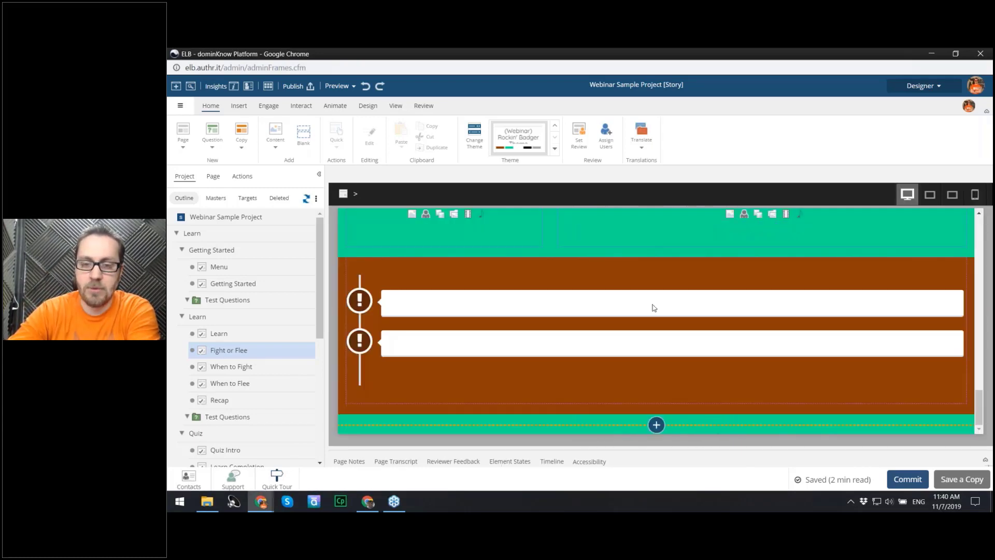
Step: Check which content types the warning sign image can be swapped for, leaving the image as it is
scroll(688, 294, "up", 3)
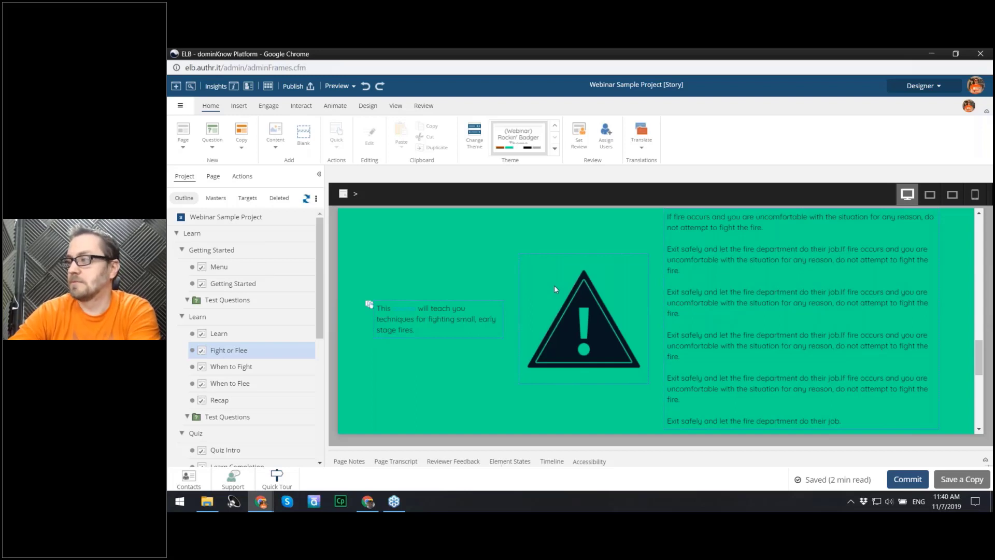
left_click(591, 312)
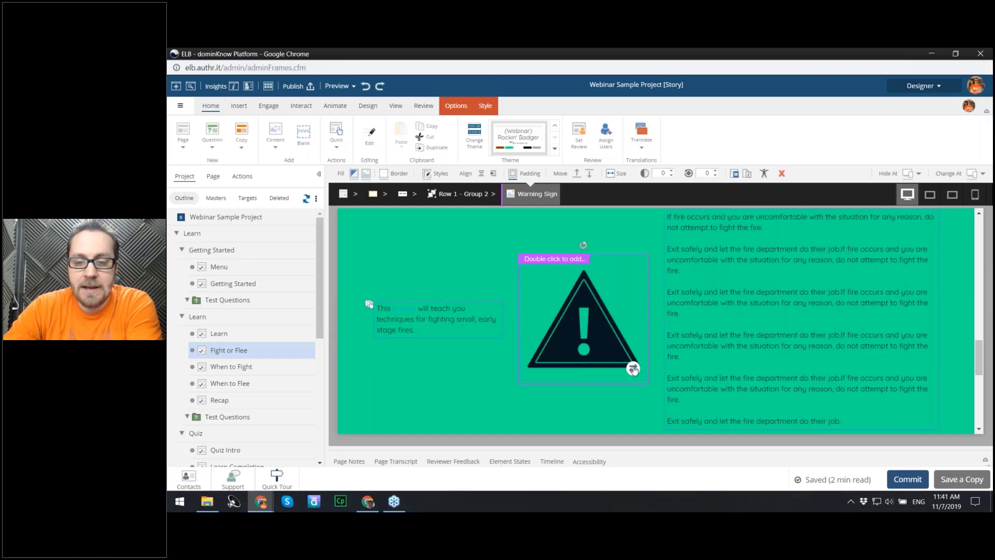
mouse_move(633, 368)
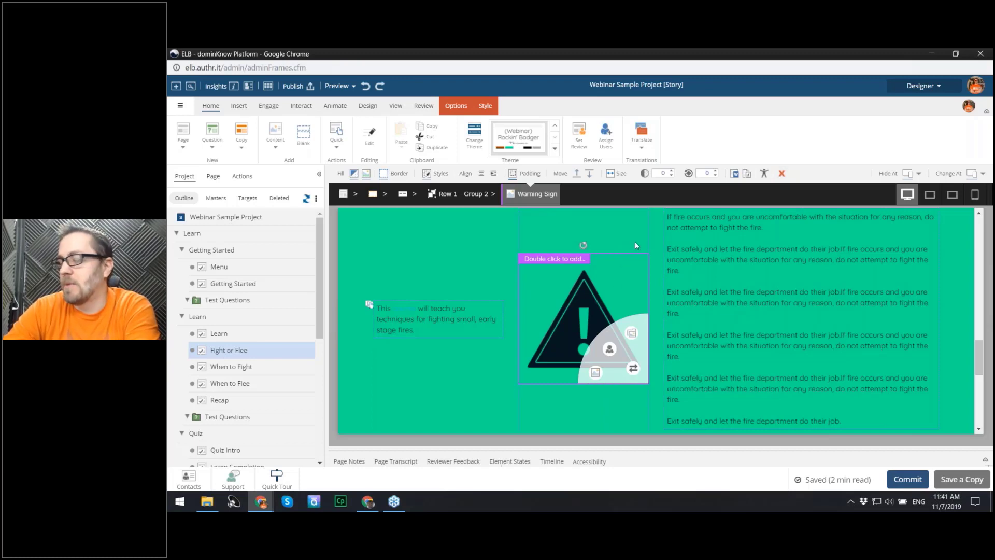
left_click(488, 254)
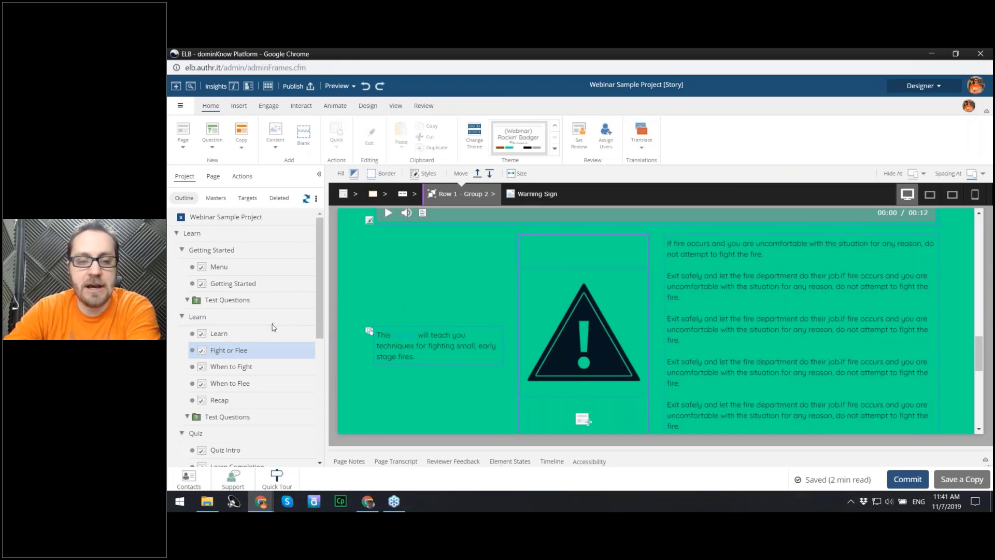
Step: Browse the full set of interactive components, from tabs and accordions to timelines and flip cards
scroll(299, 298, "down", 3)
scroll(269, 295, "up", 3)
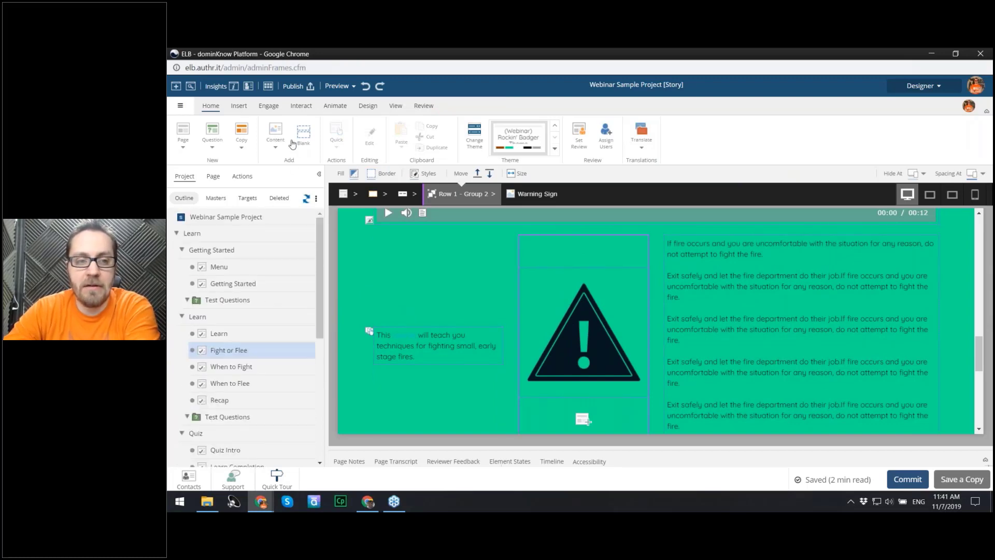
left_click(274, 109)
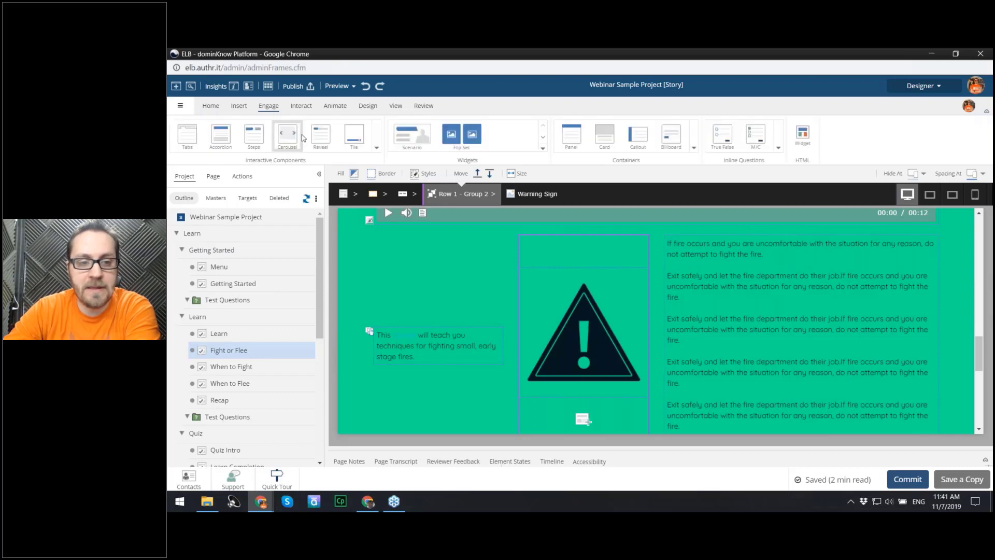
left_click(377, 150)
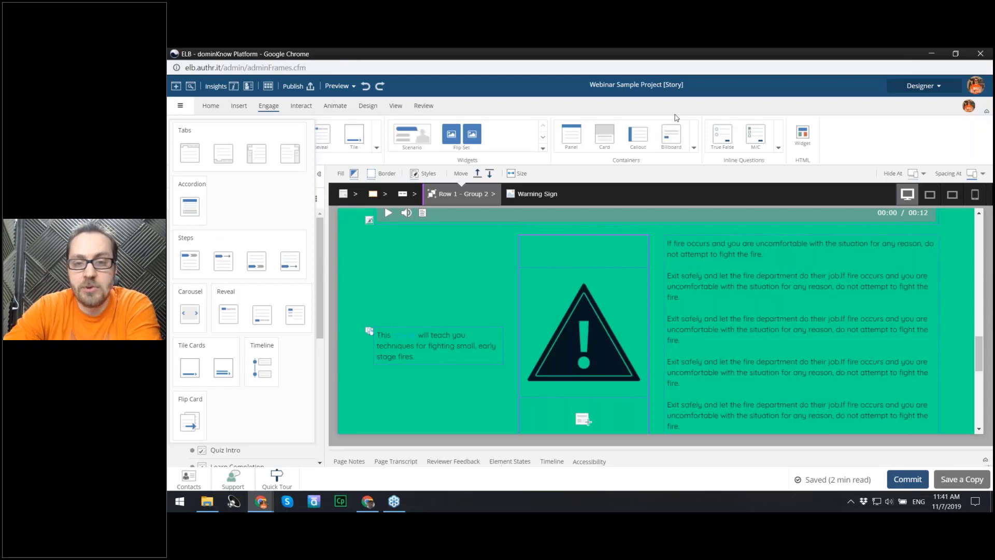
Step: Show the page's triggers and actions, and list those attached to the "What would you do?" inline question
left_click(242, 177)
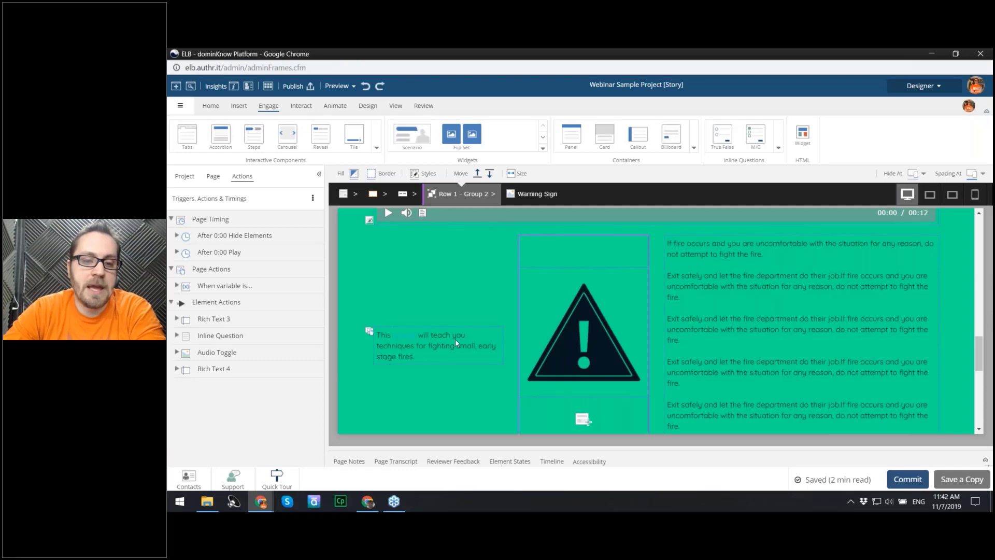
scroll(455, 338, "up", 10)
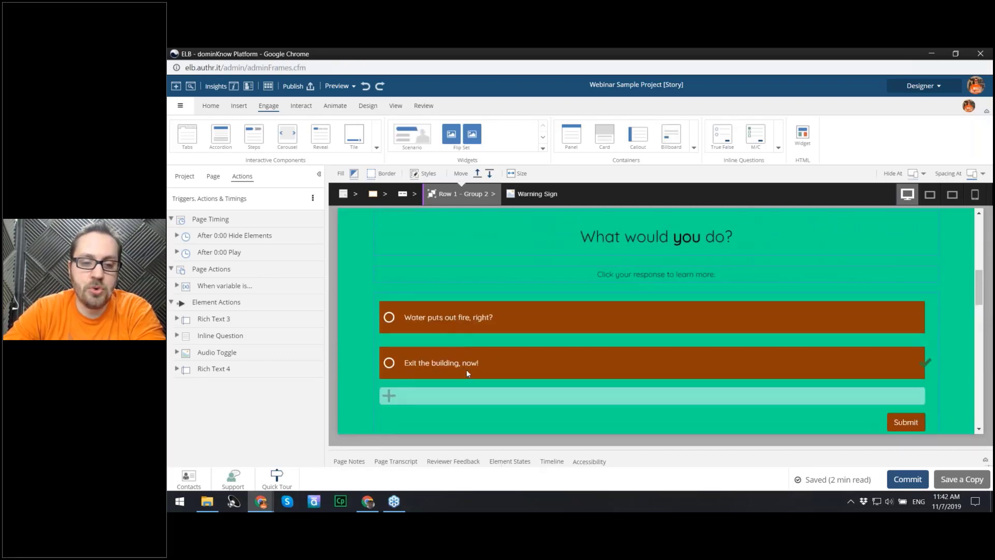
left_click(512, 319)
scroll(569, 292, "down", 2)
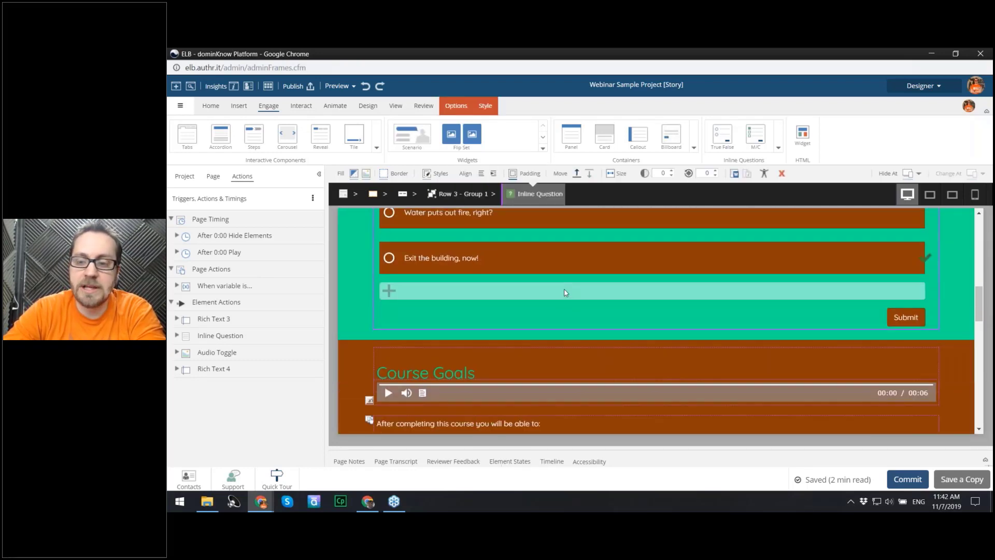
scroll(564, 289, "up", 1)
scroll(564, 288, "up", 1)
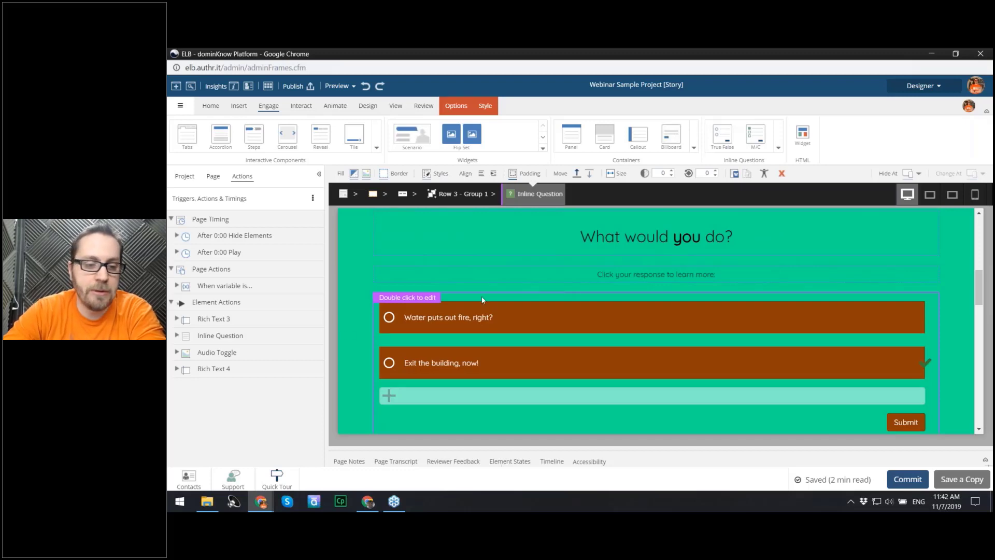
left_click(177, 335)
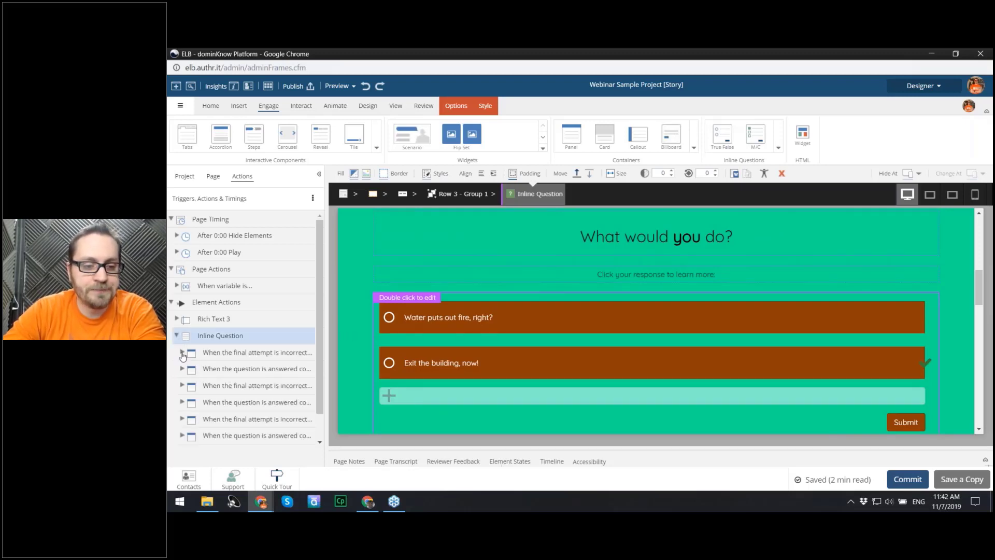
Step: Review the settings of the question's "Water and electricity don't mix!" popup action and close them without changes
left_click(181, 352)
left_click(228, 369)
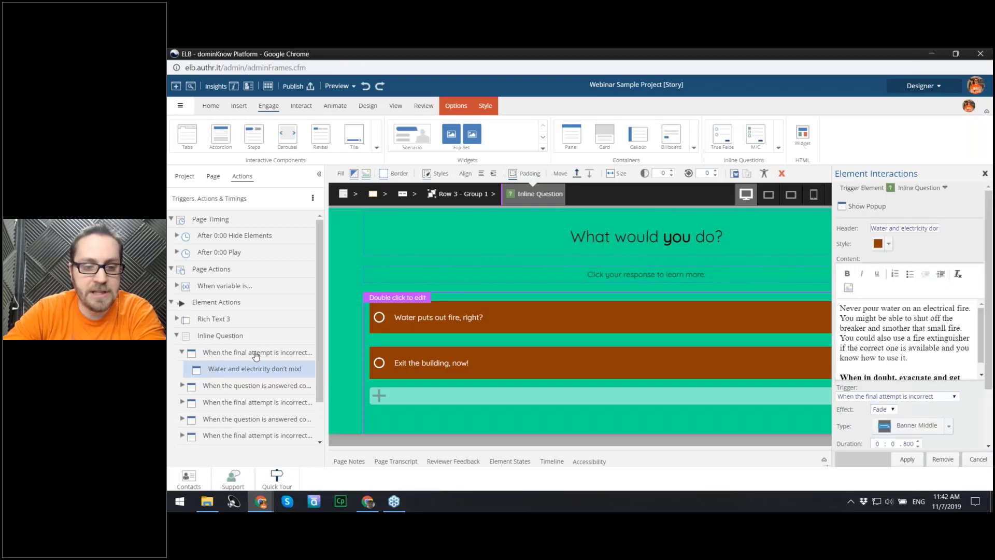
scroll(908, 325, "down", 1)
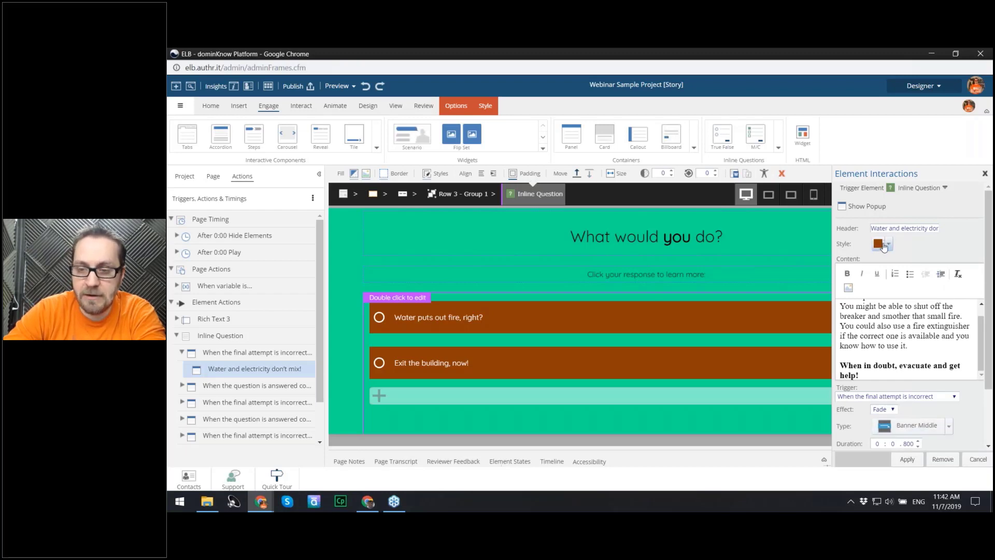
scroll(913, 332, "down", 2)
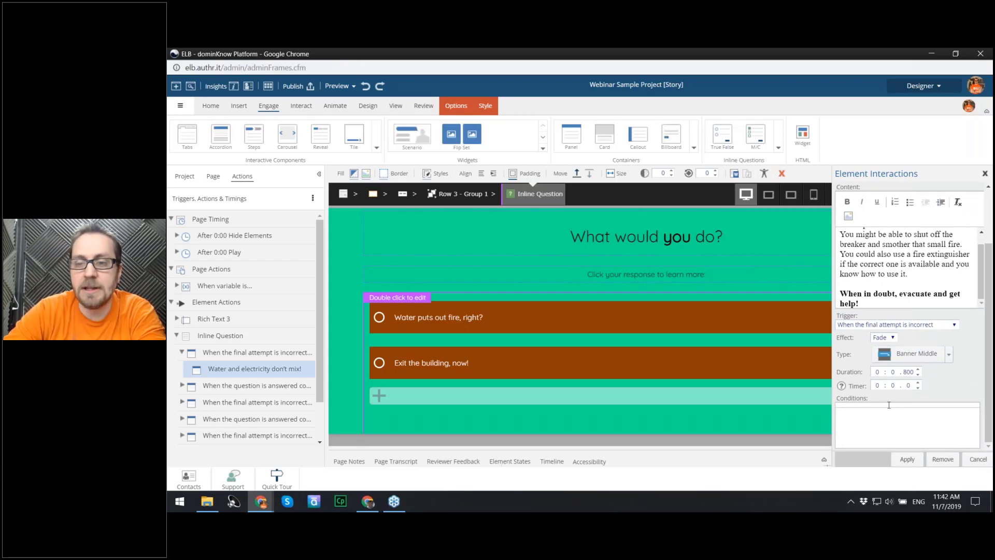
scroll(889, 404, "up", 2)
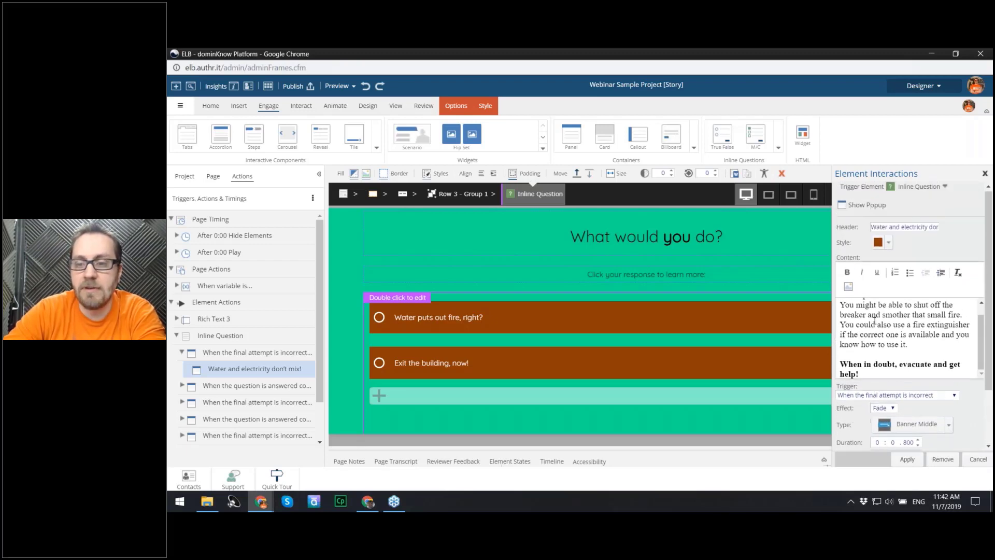
left_click(985, 176)
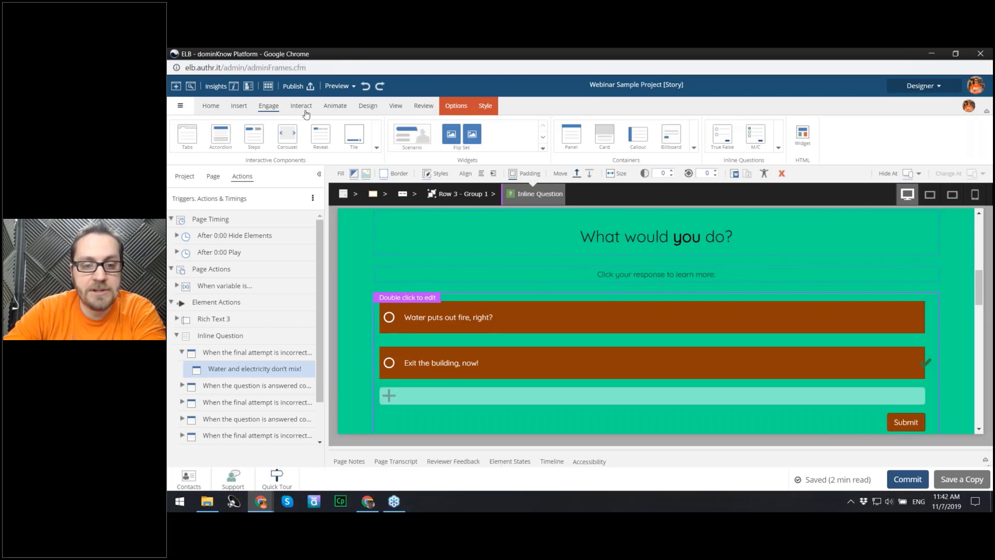
Step: Review the triggers available for the warning sign image, including its mouse, show/hide and scroll events
scroll(509, 253, "down", 5)
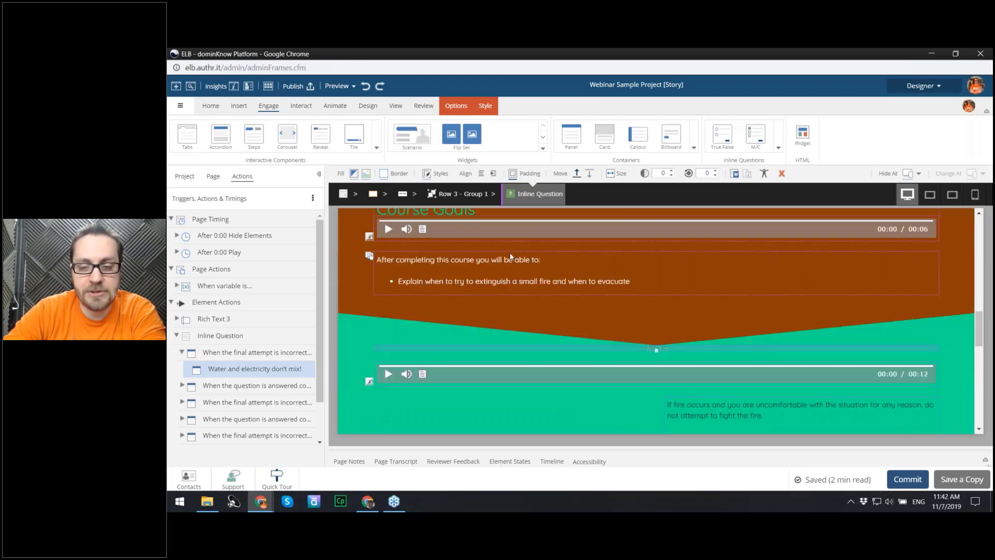
left_click(600, 254)
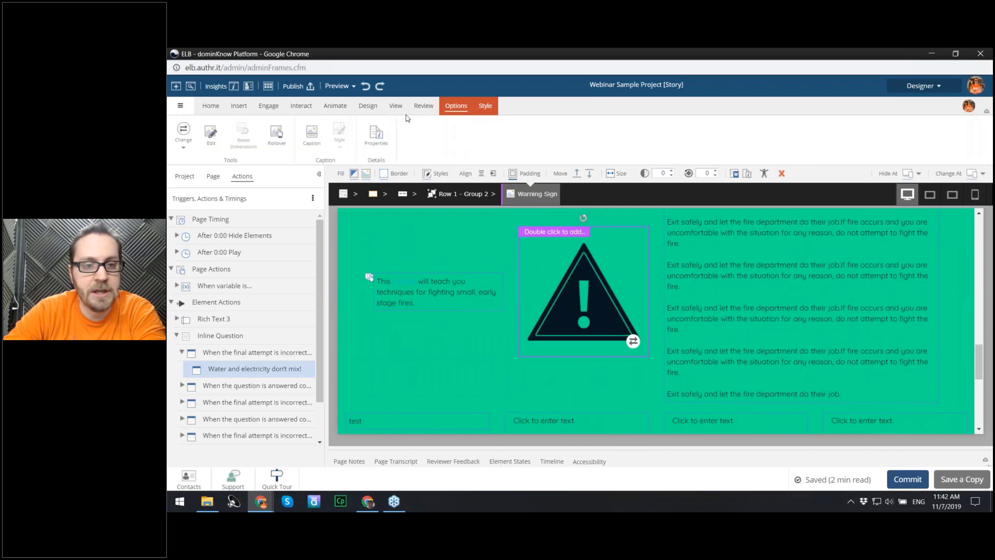
left_click(298, 108)
left_click(184, 136)
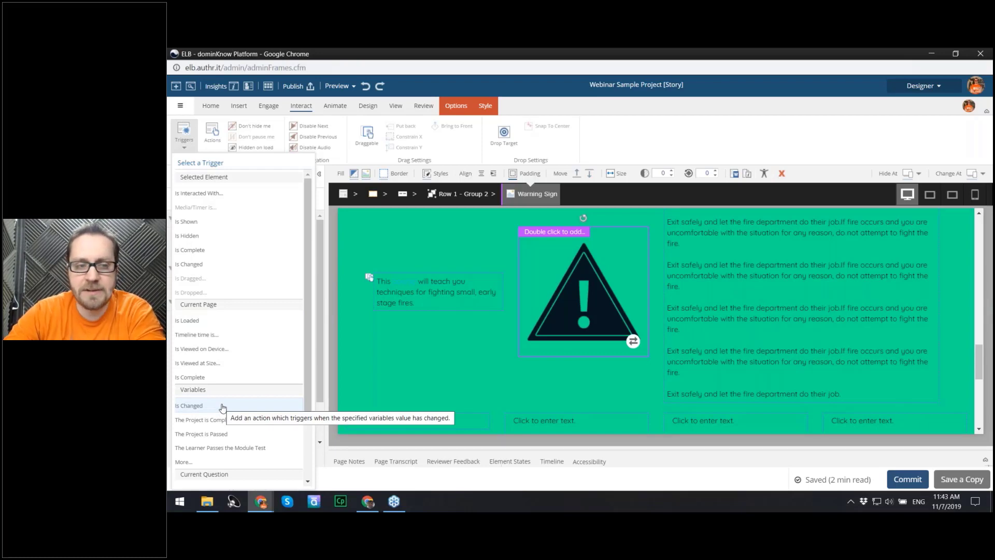
left_click(222, 195)
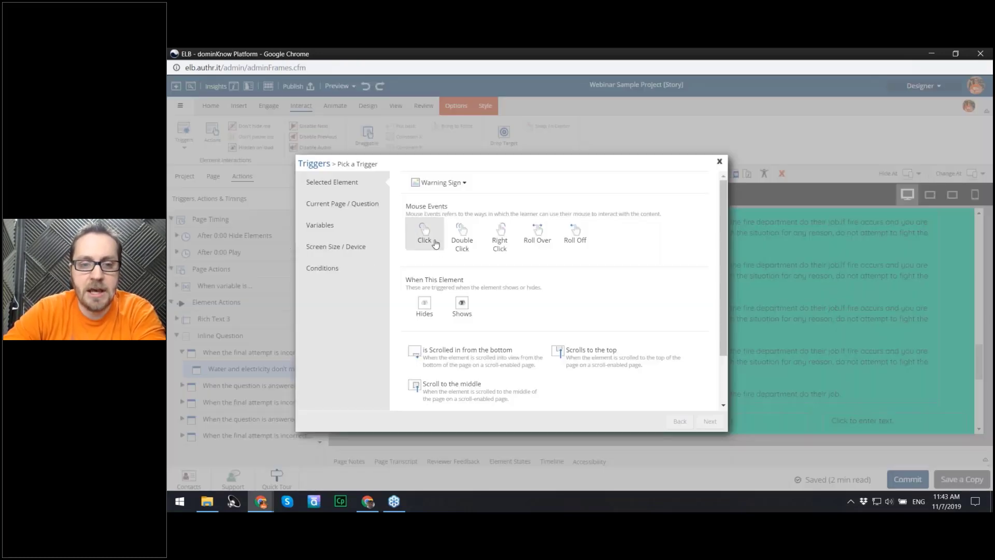
scroll(434, 260, "down", 1)
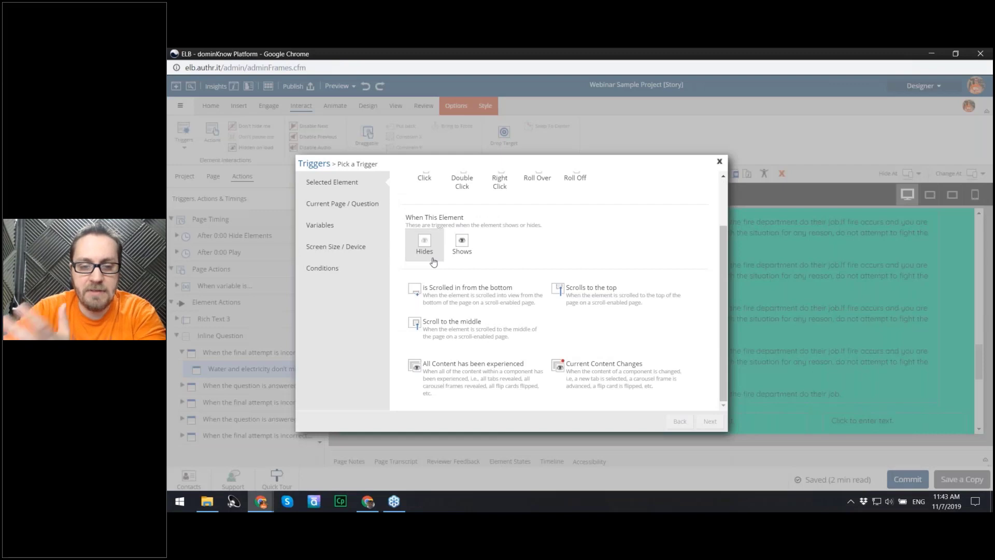
scroll(433, 259, "up", 1)
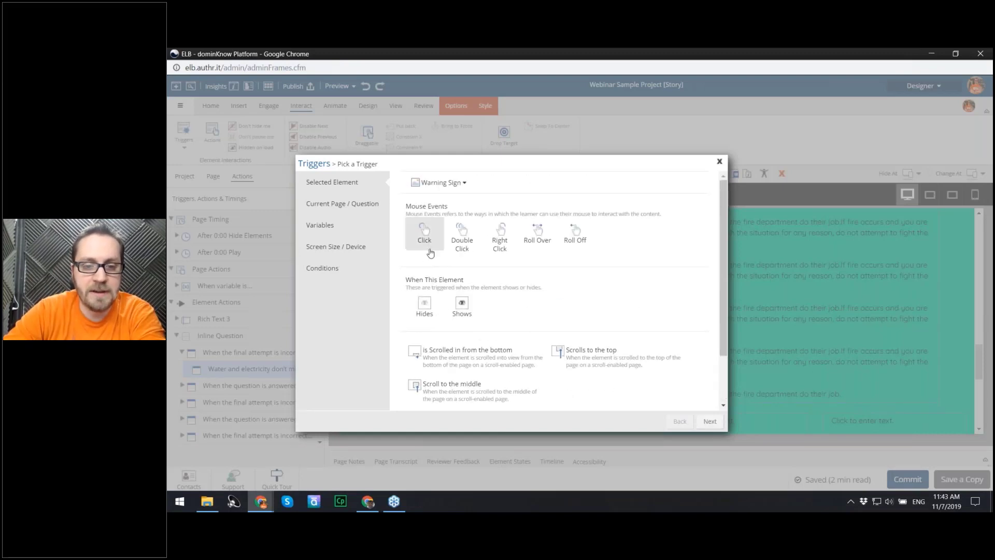
Step: Try a Click trigger with a Show action on the warning sign, review its settings, and close without applying
left_click(430, 253)
left_click(709, 421)
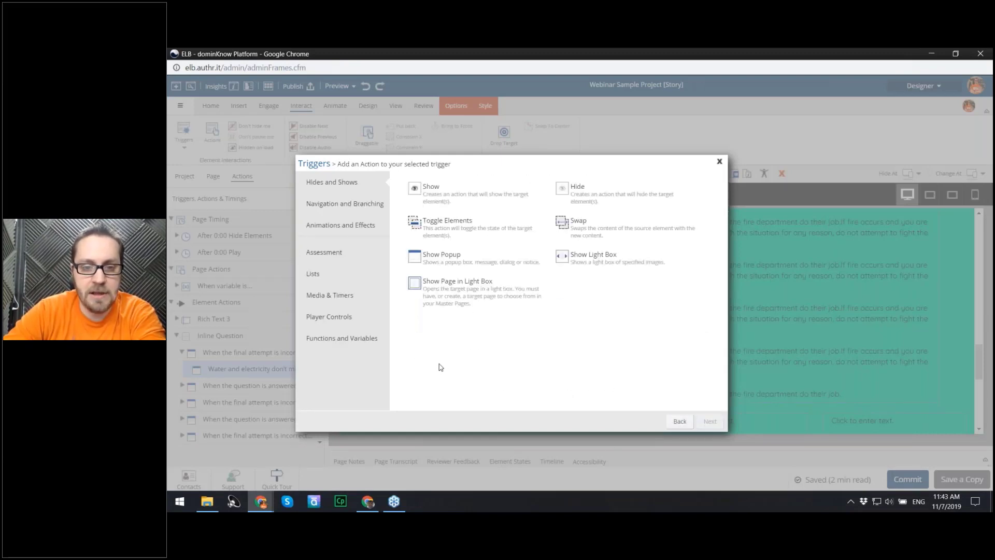
left_click(481, 203)
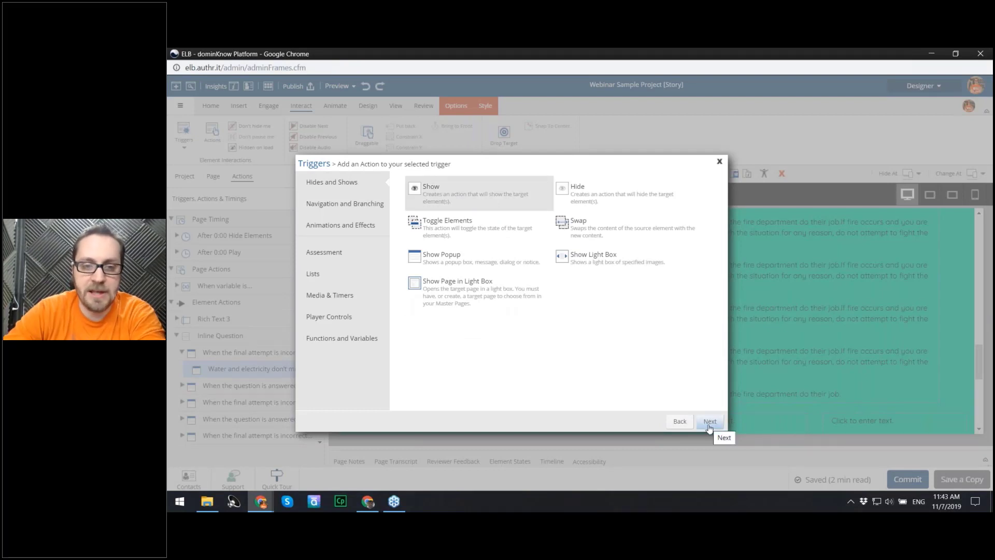
left_click(709, 421)
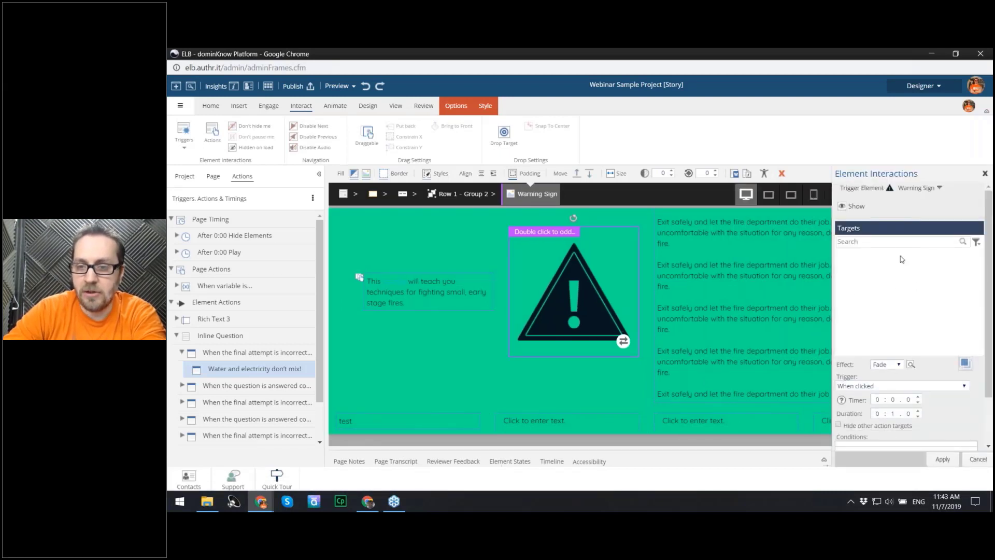
scroll(897, 265, "down", 2)
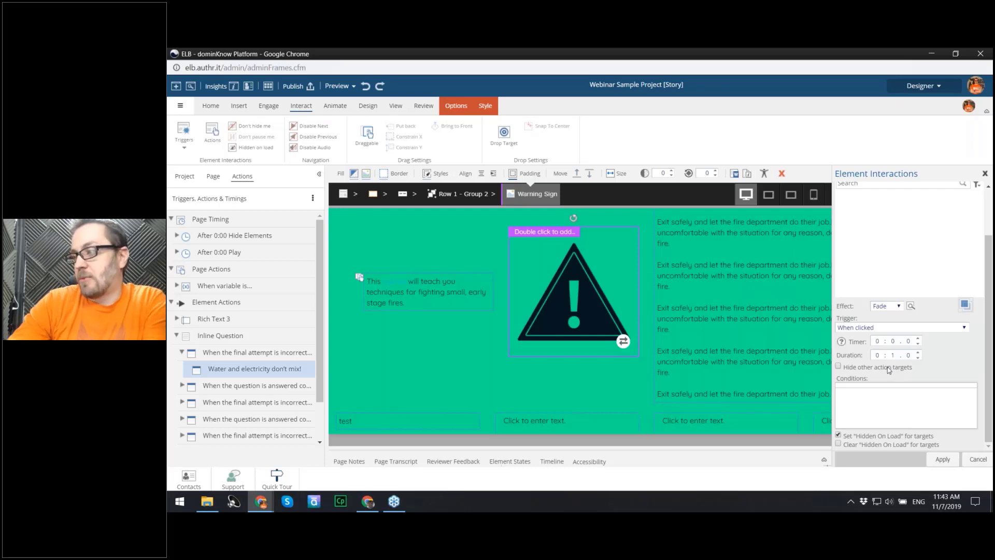
left_click(985, 174)
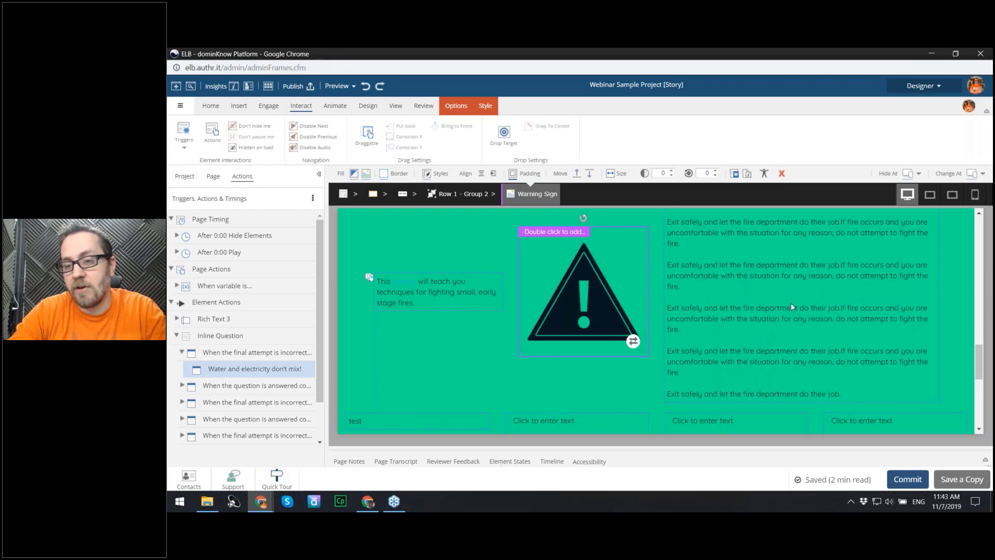
Step: Make the warning sign image focusable in its accessibility settings
left_click(764, 173)
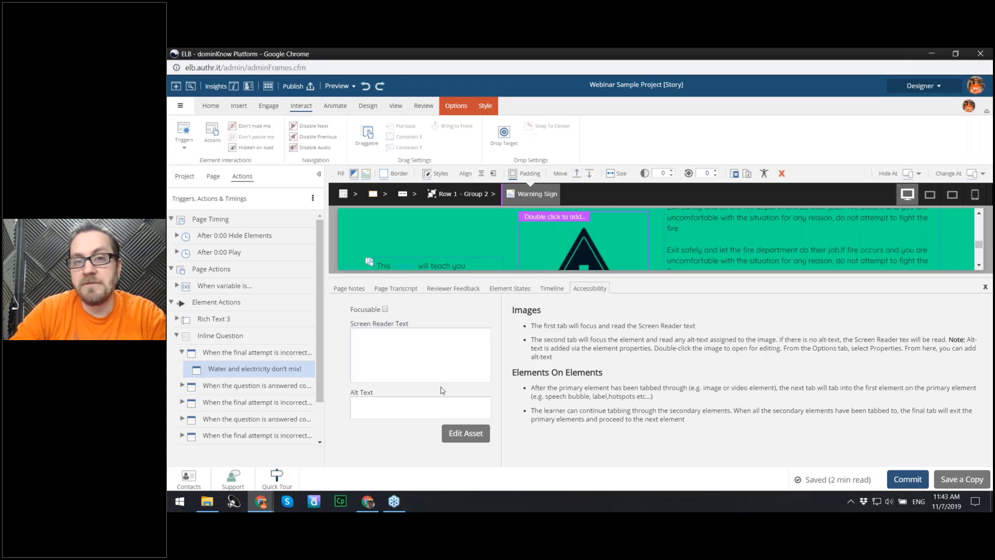
left_click(385, 309)
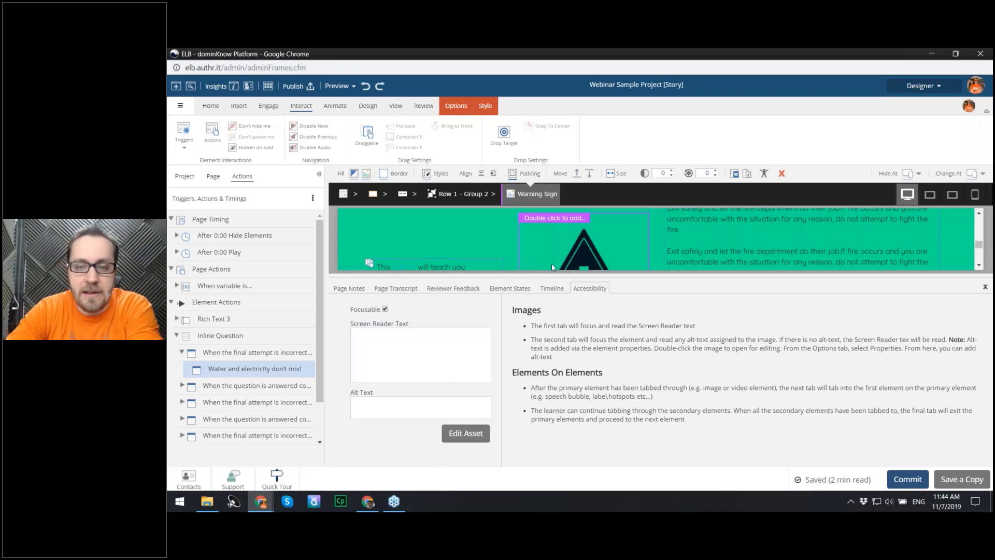
Step: Examine the screen reader text of the burning coffee maker image, highlighting the whole description
scroll(551, 262, "up", 3)
scroll(547, 262, "up", 5)
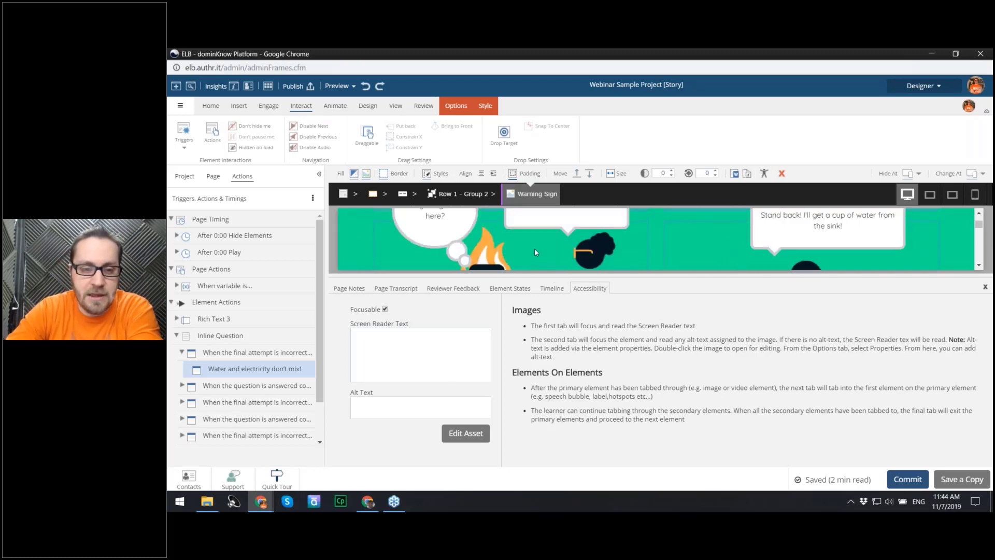
left_click(530, 250)
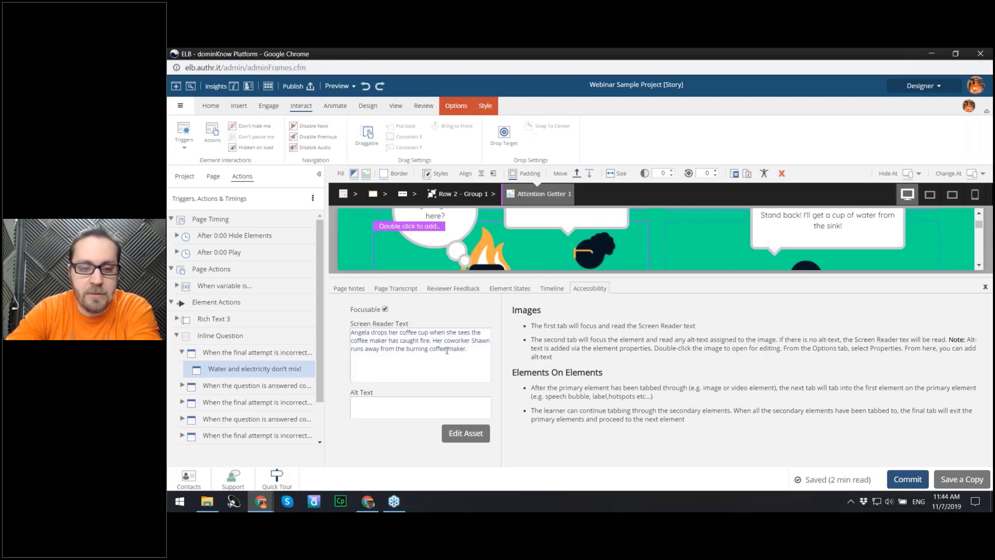
left_click_drag(472, 354, 345, 334)
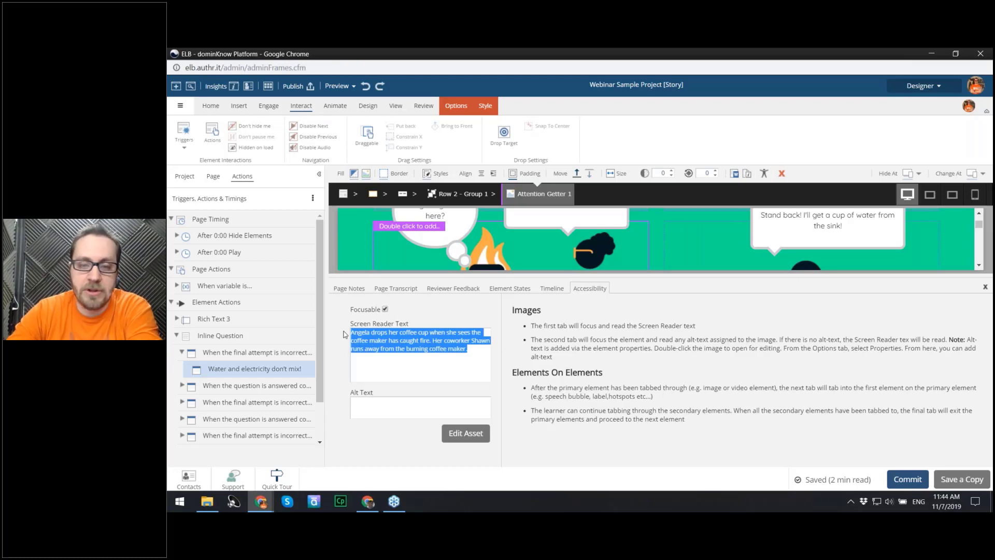
scroll(486, 244, "down", 5)
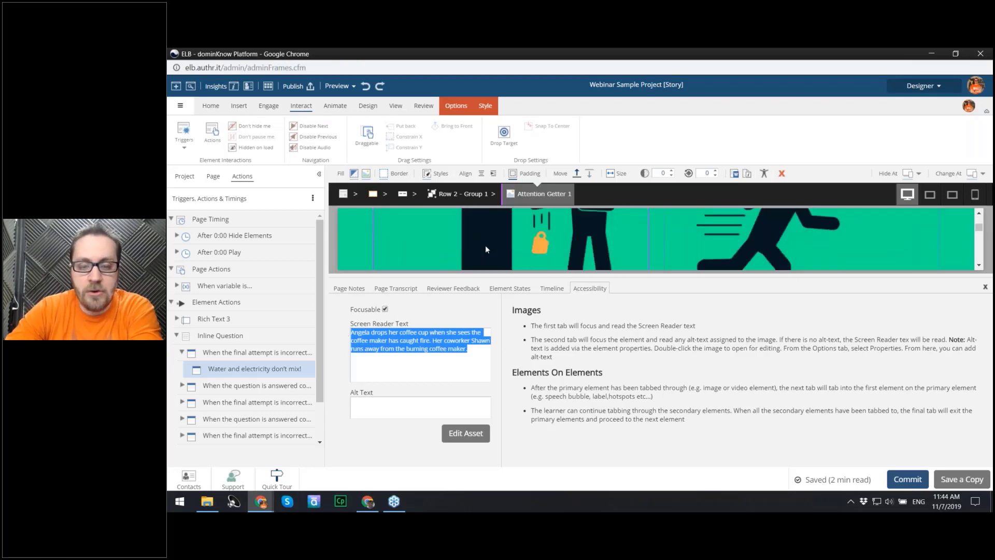
scroll(490, 251, "down", 2)
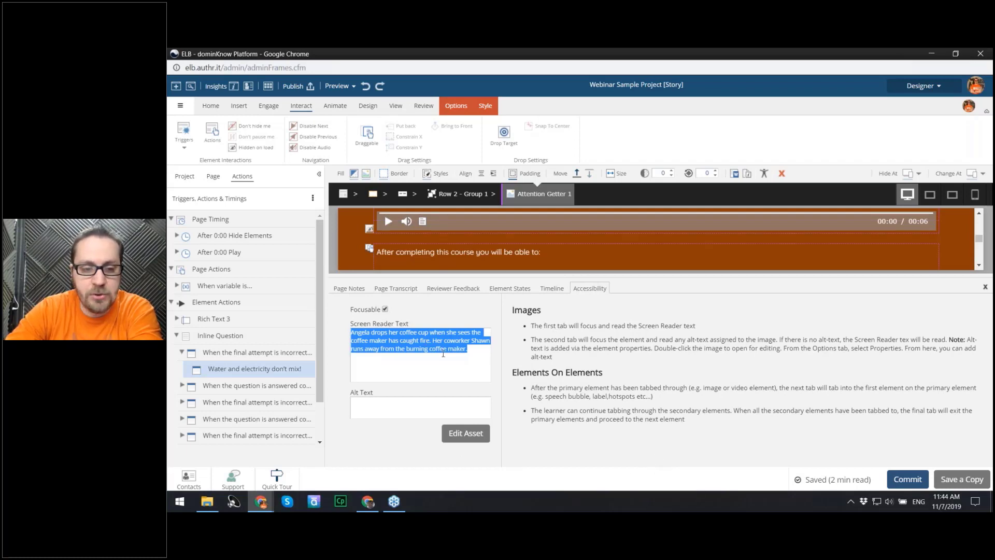
Step: Clear the text highlight and close the accessibility settings of the coffee maker image
left_click(402, 415)
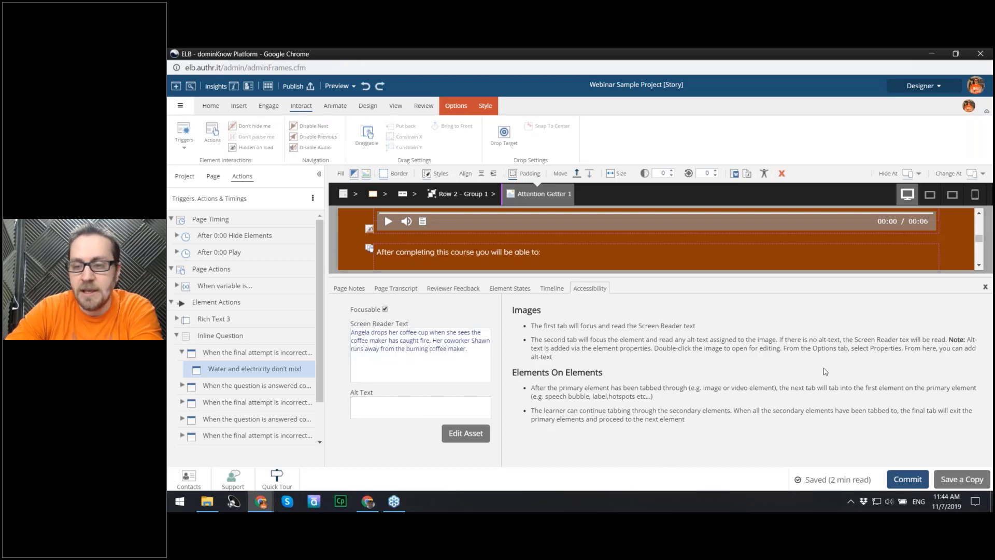
left_click(986, 289)
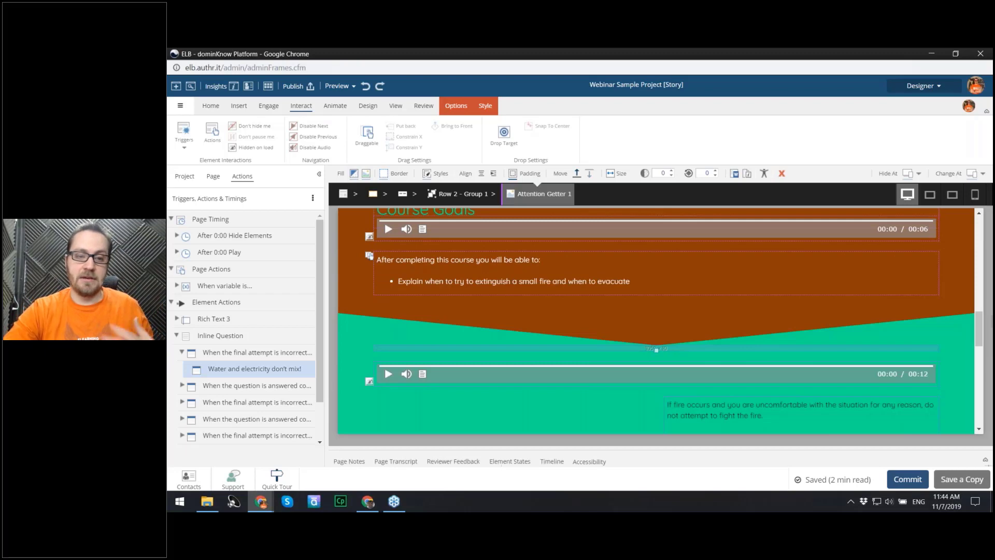
Step: Review the page section around the warning sign and show the available interactive components, widgets, containers and inline questions
scroll(859, 317, "down", 3)
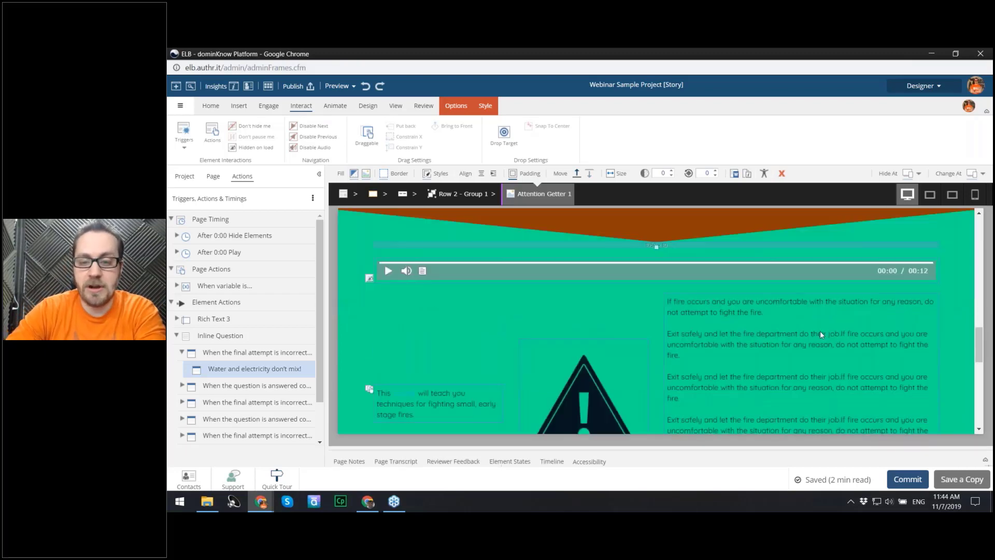
scroll(587, 355, "down", 2)
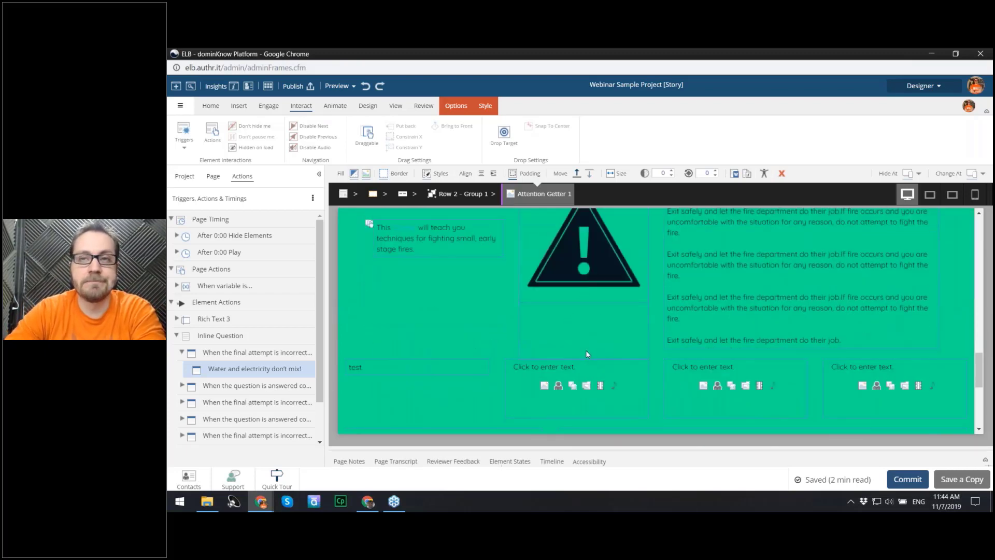
scroll(586, 351, "up", 6)
scroll(586, 353, "down", 5)
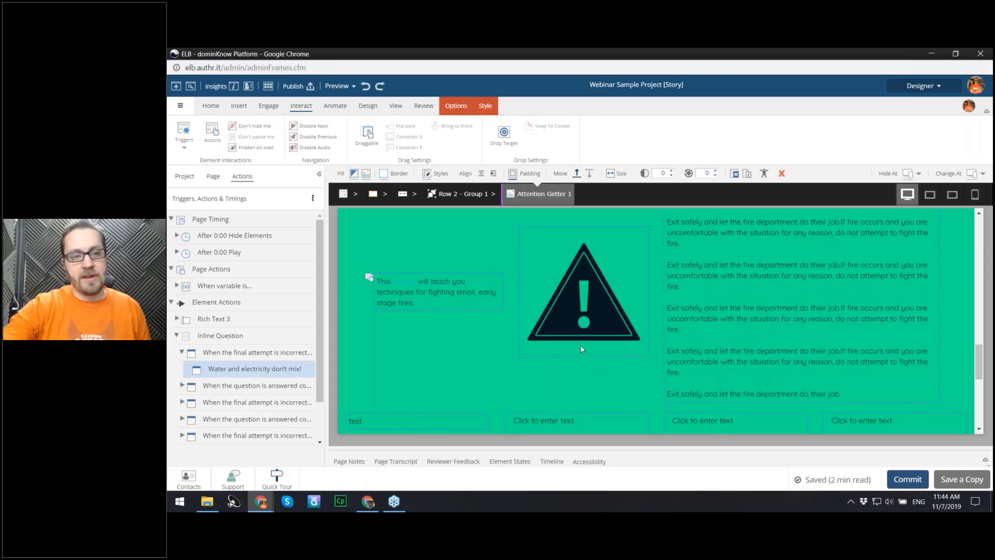
left_click(275, 106)
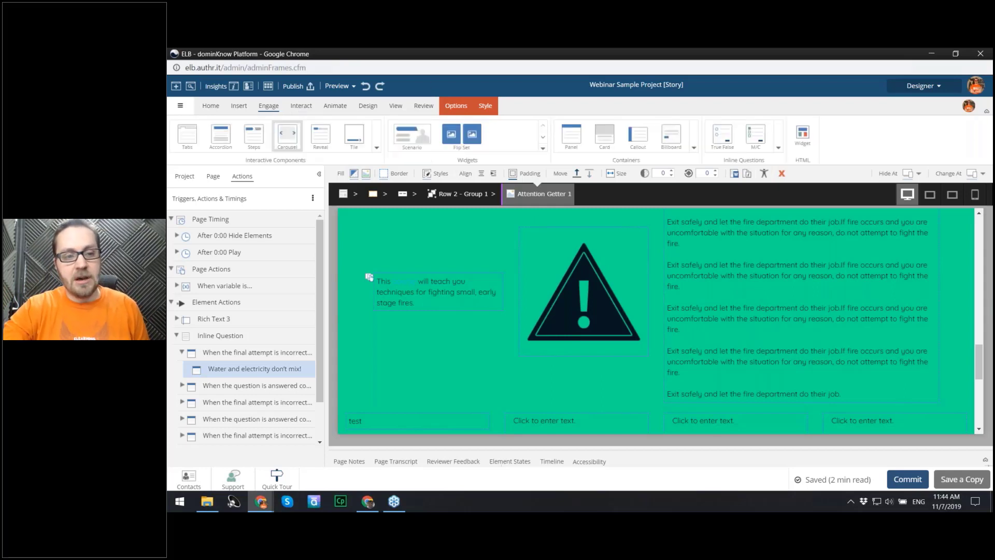